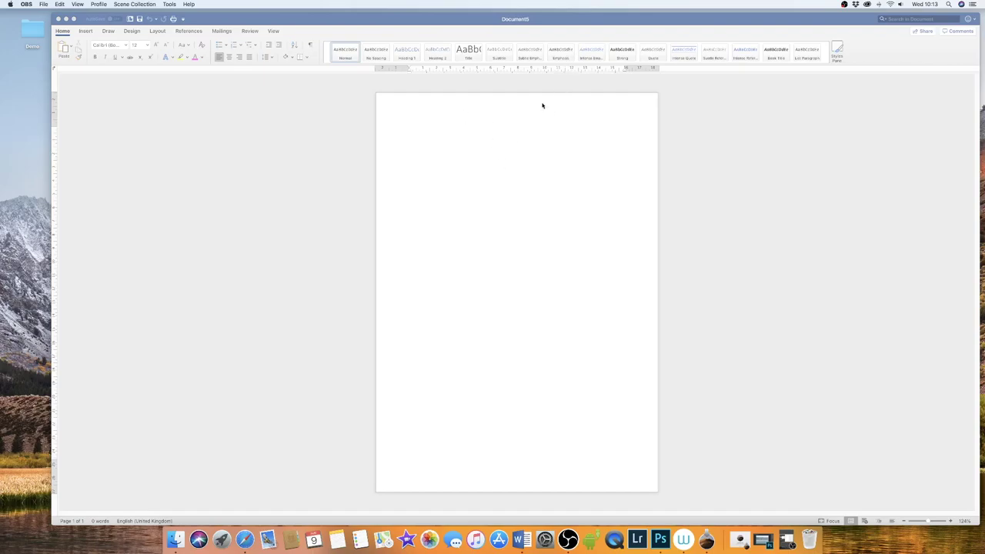
- Change the document's paper size to A5
{"action": "left_click", "coordinate": [445, 195]}
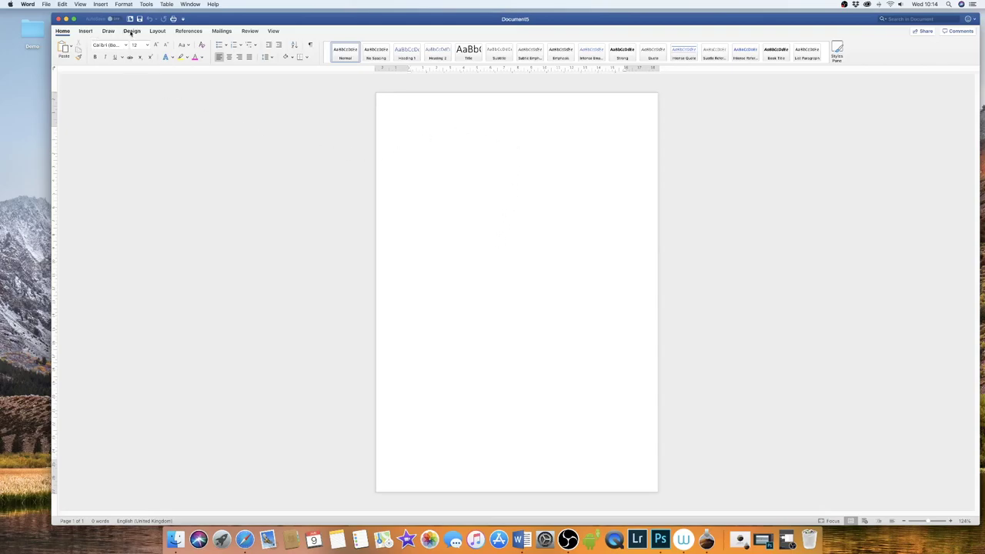
{"action": "left_click", "coordinate": [157, 32]}
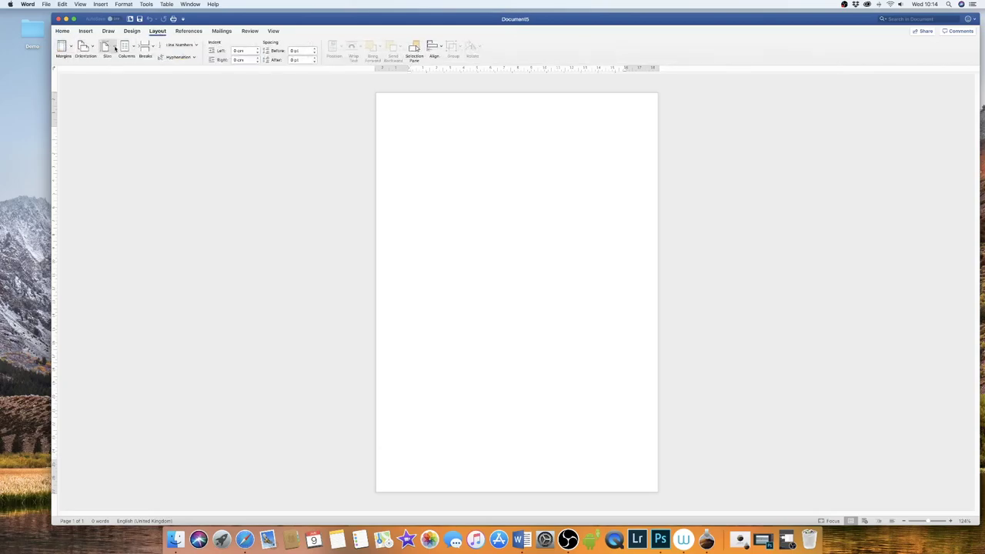
{"action": "left_click", "coordinate": [116, 49]}
{"action": "left_click", "coordinate": [119, 113]}
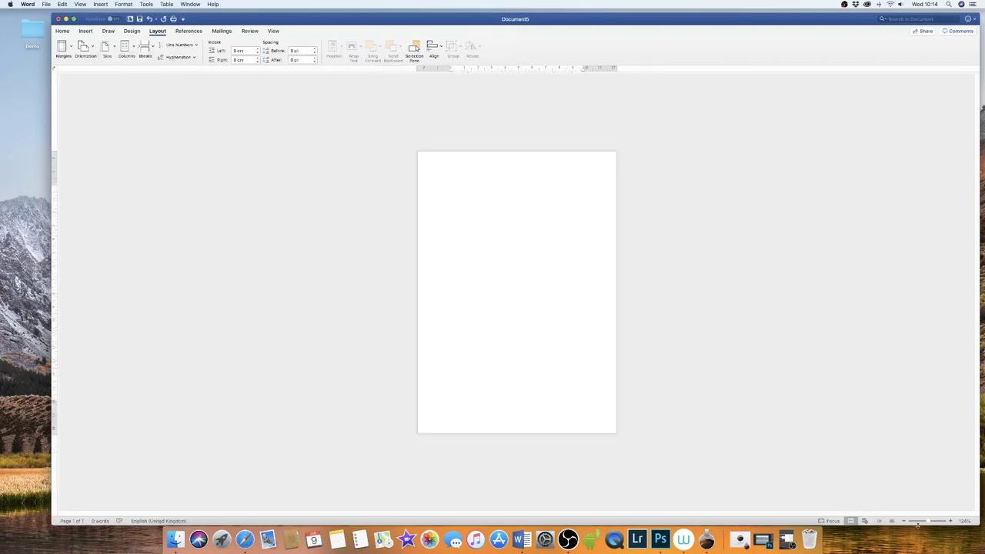
{"action": "left_click_drag", "start_coordinate": [929, 521], "coordinate": [933, 522]}
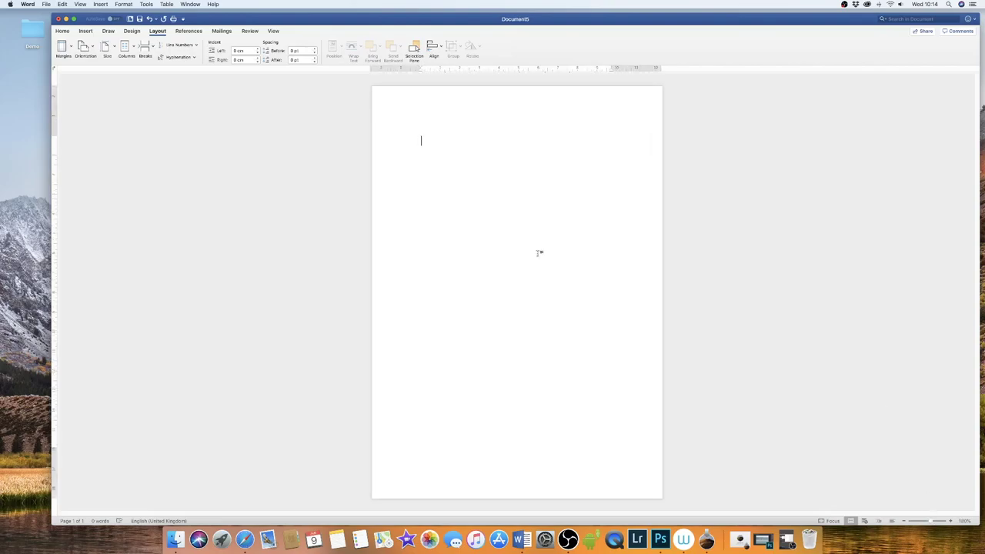
- Set top, bottom, left and right margins to 0 cm, keeping them despite the warning
{"action": "left_click", "coordinate": [71, 47]}
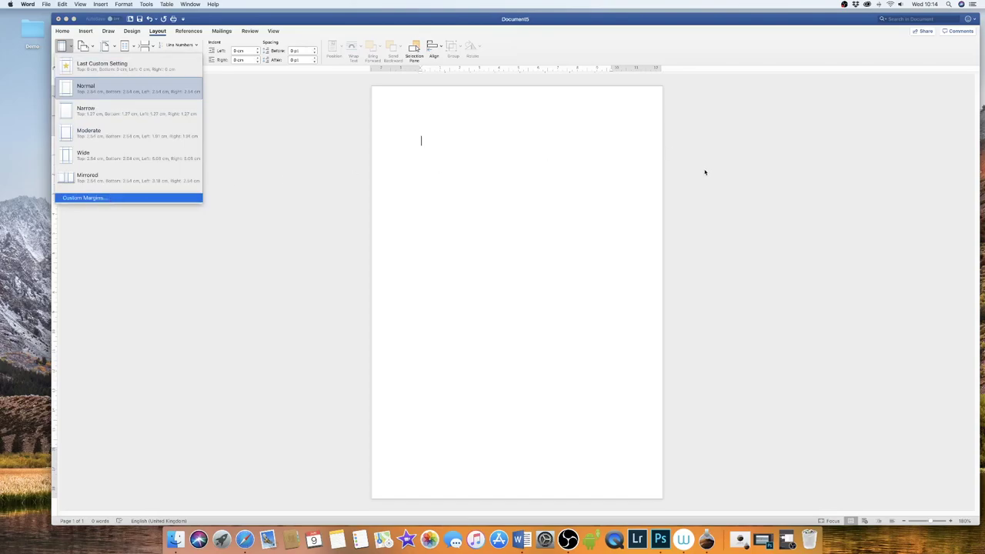
{"action": "left_click", "coordinate": [94, 199]}
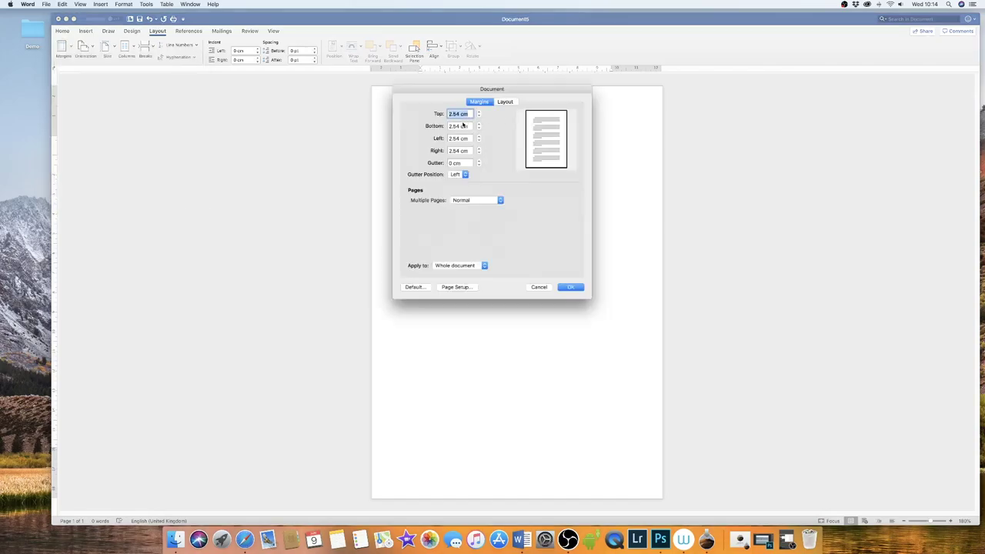
{"action": "type", "text": "0"}
{"action": "key", "text": "Tab"}
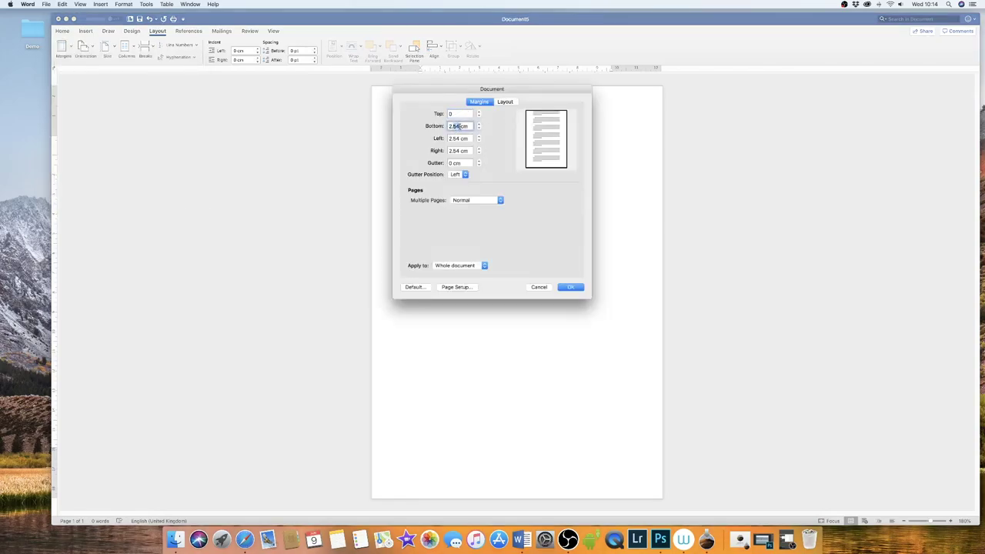
{"action": "type", "text": "0cm"}
{"action": "key", "text": "Tab"}
{"action": "type", "text": "0cm"}
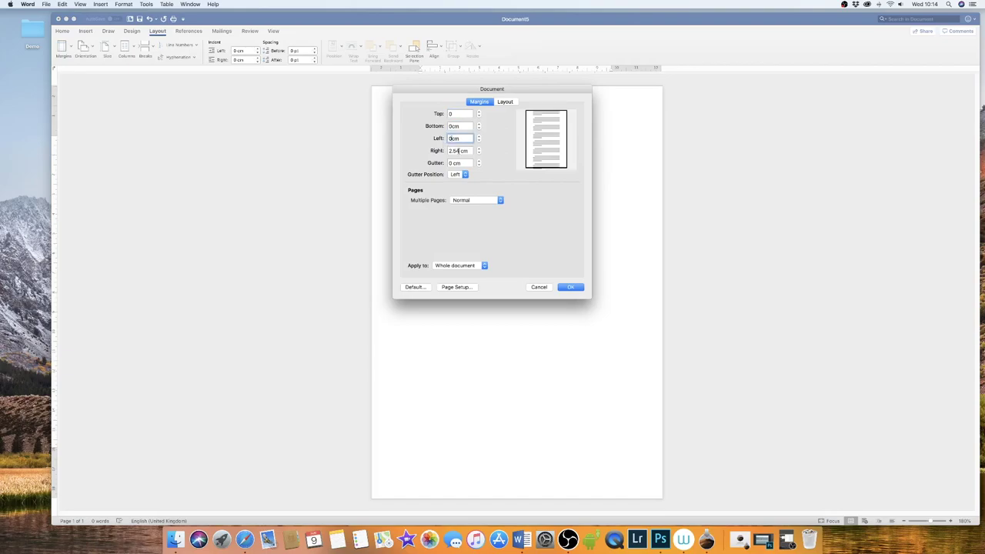
{"action": "key", "text": "Tab"}
{"action": "type", "text": "0cm"}
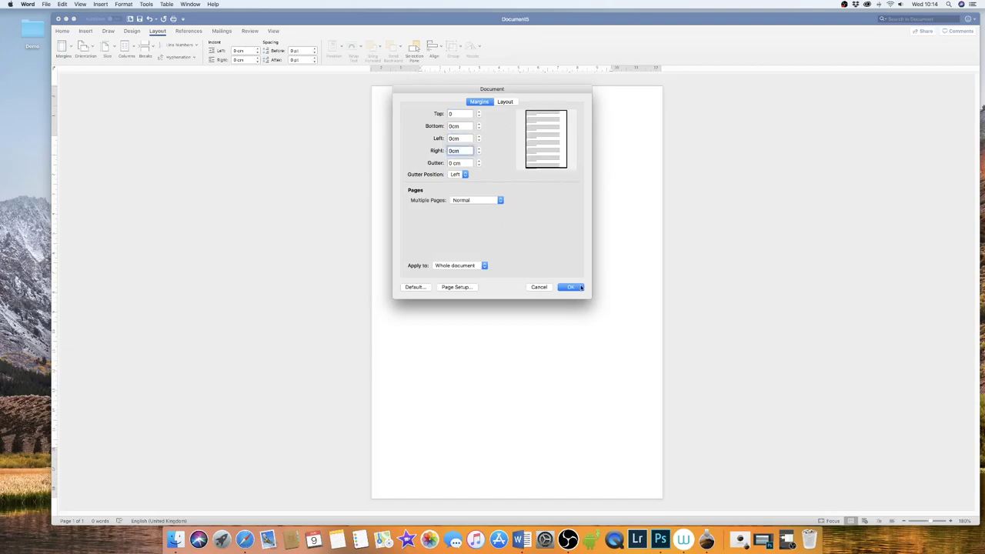
{"action": "left_click", "coordinate": [580, 286]}
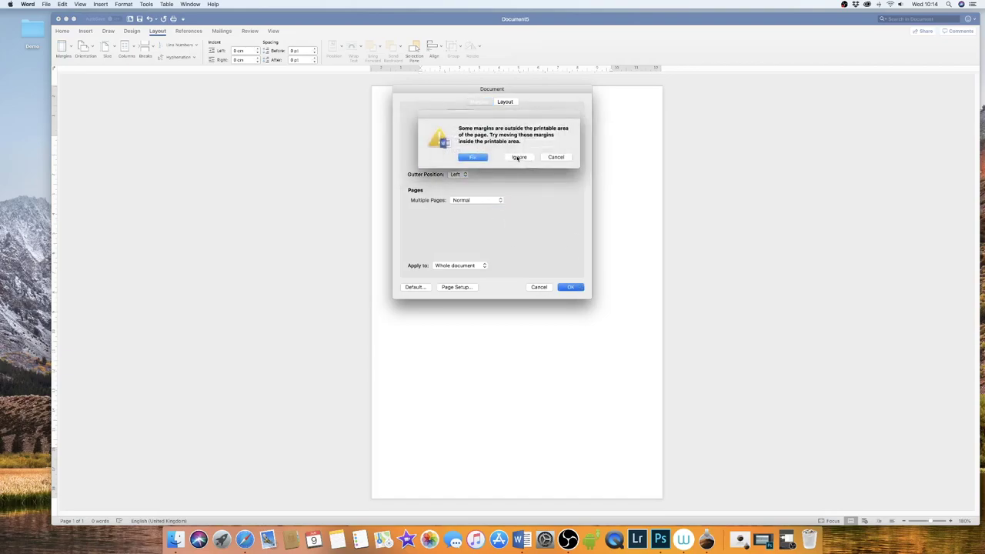
{"action": "left_click", "coordinate": [519, 158]}
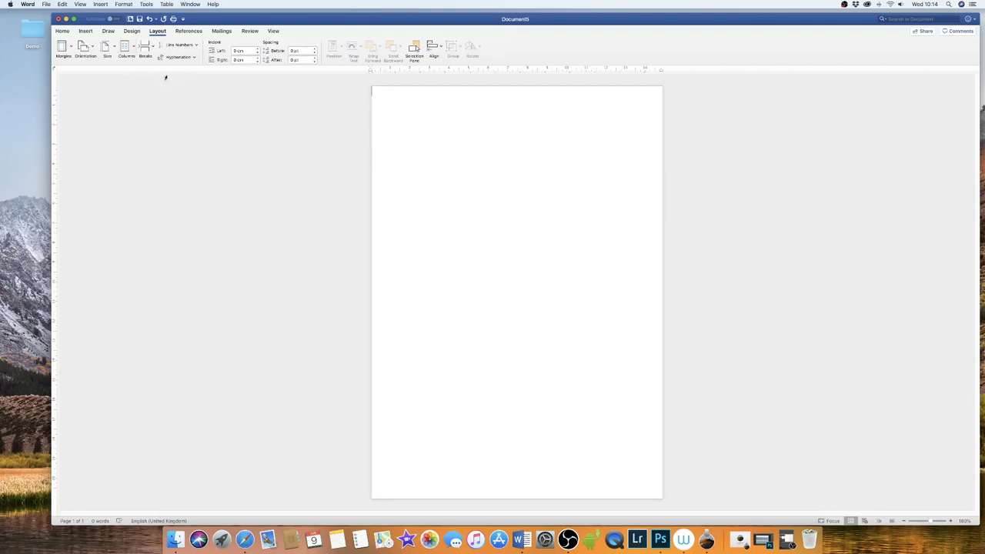
- Insert beauty-body-face-56884.jpg from the Downloads folder onto the page
{"action": "left_click", "coordinate": [86, 30]}
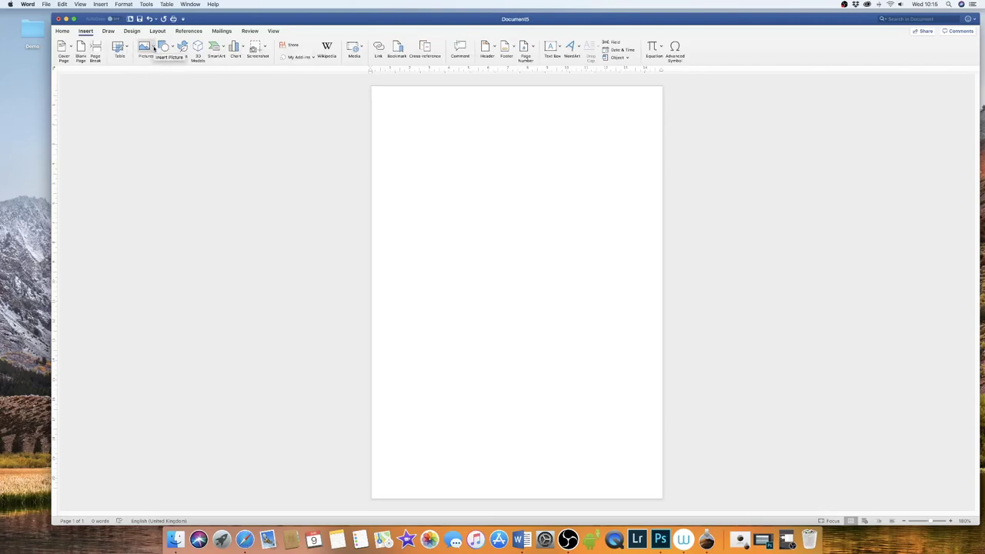
{"action": "left_click", "coordinate": [154, 49]}
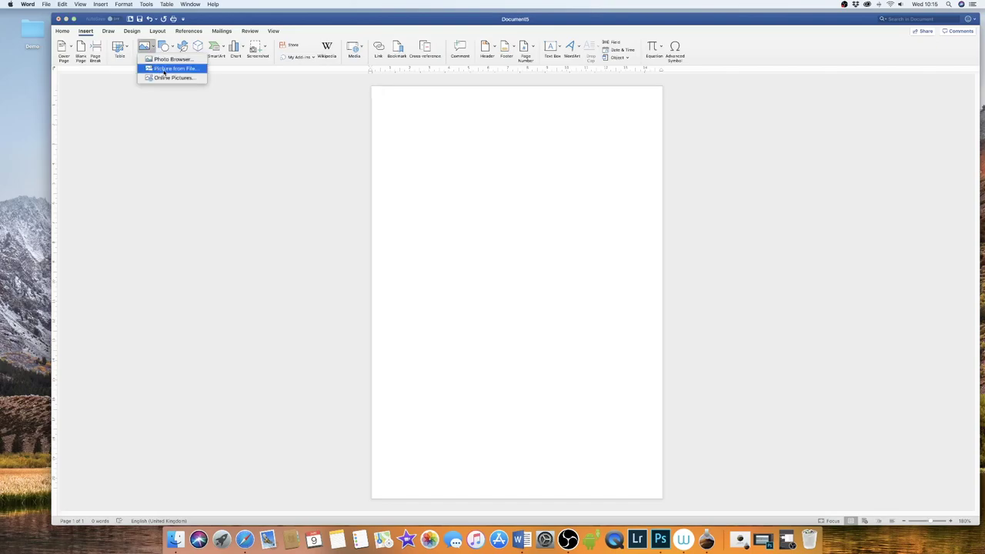
{"action": "left_click", "coordinate": [164, 70]}
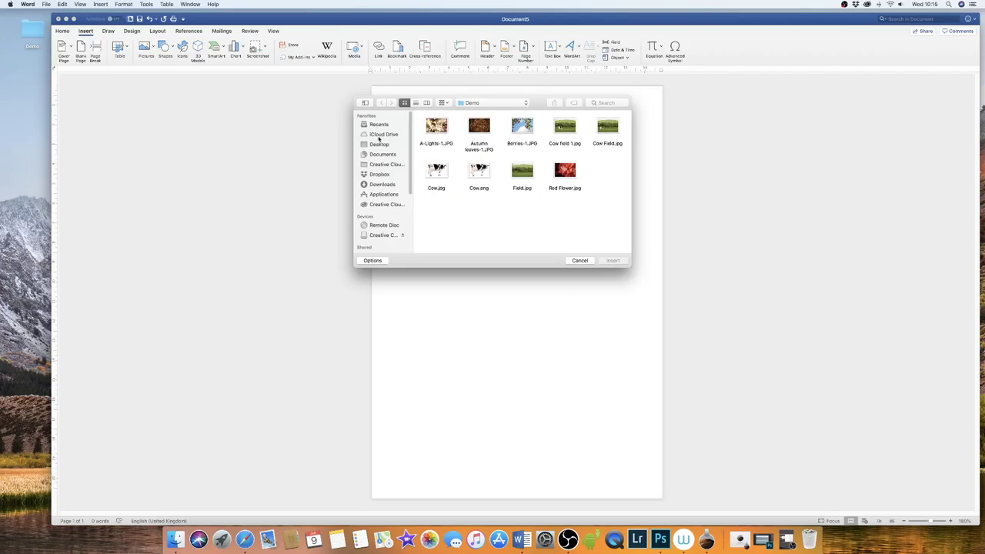
{"action": "left_click", "coordinate": [383, 185]}
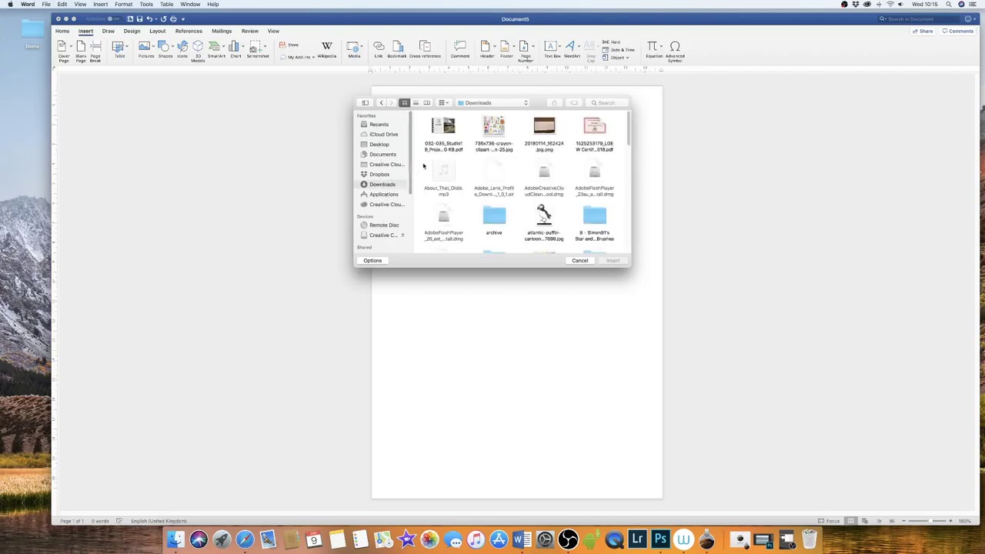
{"action": "mouse_move", "coordinate": [628, 132]}
{"action": "left_mouse_down"}
{"action": "mouse_move", "coordinate": [628, 230]}
{"action": "mouse_move", "coordinate": [628, 146]}
{"action": "left_mouse_up"}
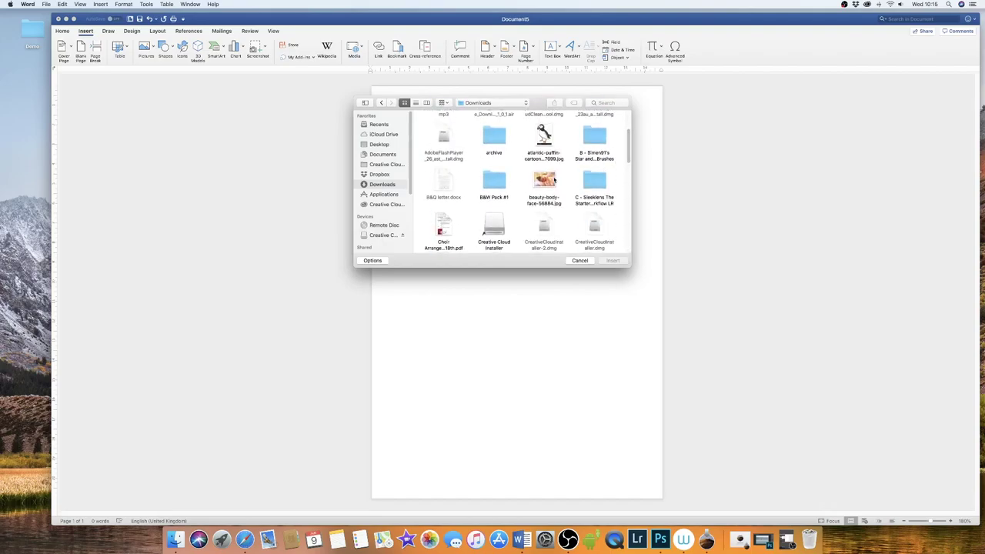
{"action": "left_click", "coordinate": [544, 188]}
{"action": "left_click", "coordinate": [612, 261]}
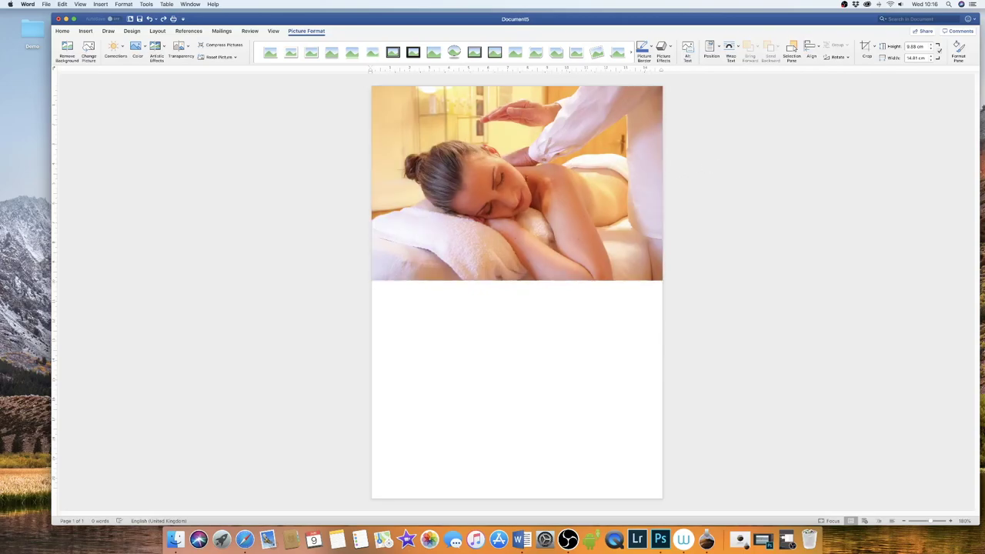
{"action": "left_click_drag", "start_coordinate": [525, 178], "coordinate": [531, 260]}
- Set the massage photo's text wrapping to Behind Text
{"action": "left_click_drag", "start_coordinate": [537, 205], "coordinate": [554, 284]}
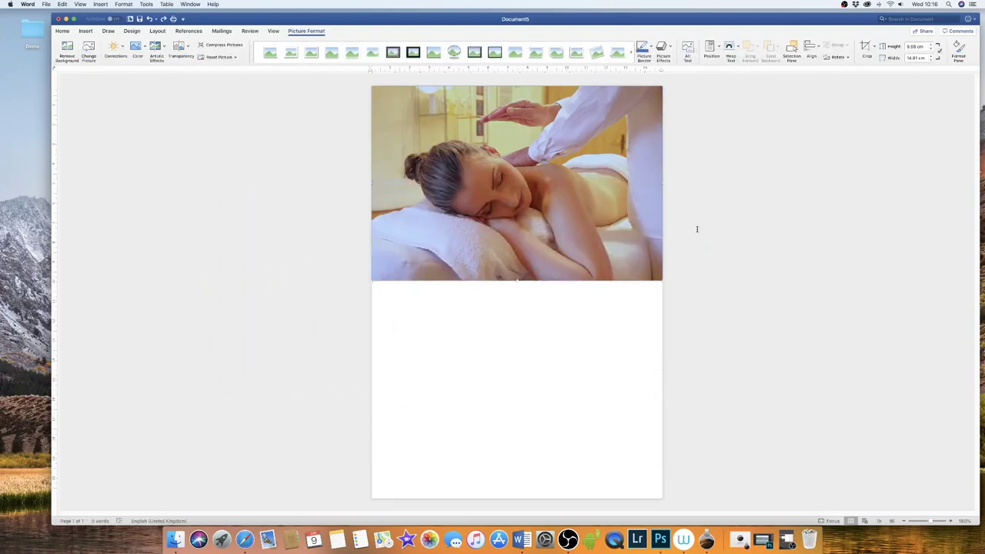
{"action": "left_click_drag", "start_coordinate": [610, 155], "coordinate": [636, 121]}
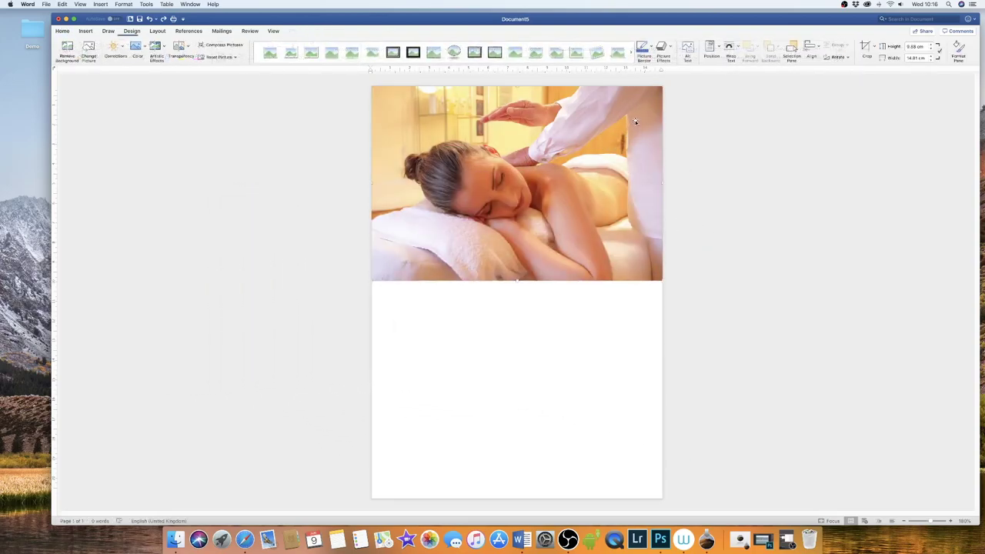
{"action": "left_click", "coordinate": [739, 48]}
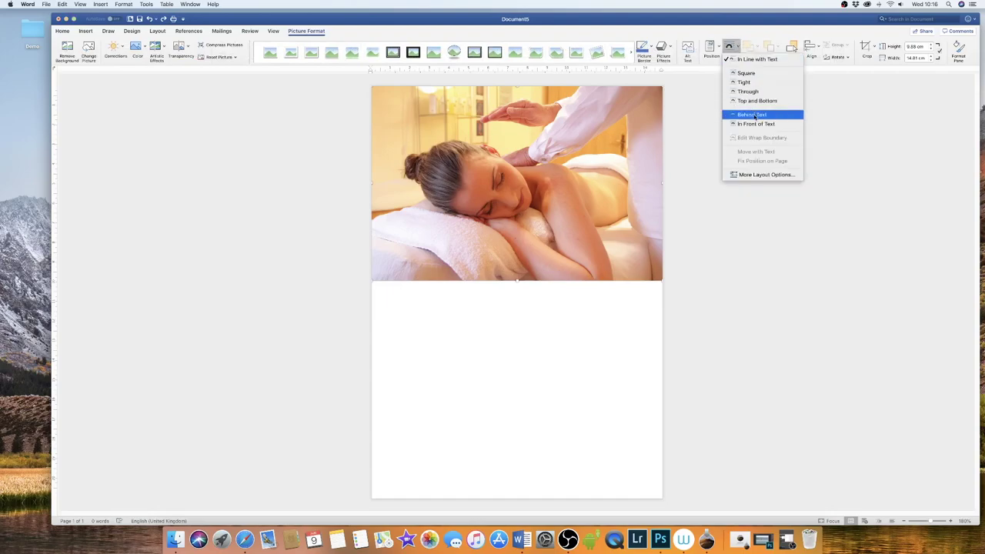
{"action": "left_click", "coordinate": [753, 115]}
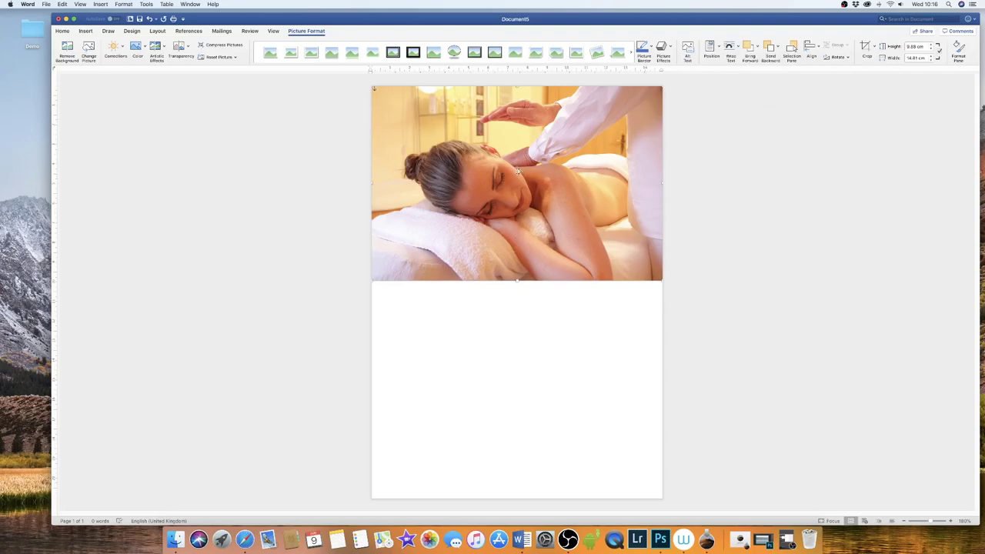
- Move the photo to the top-left corner and enlarge it to span the page width
{"action": "mouse_move", "coordinate": [518, 170]}
{"action": "left_mouse_down"}
{"action": "mouse_move", "coordinate": [476, 205]}
{"action": "mouse_move", "coordinate": [479, 138]}
{"action": "mouse_move", "coordinate": [589, 144]}
{"action": "mouse_move", "coordinate": [498, 220]}
{"action": "mouse_move", "coordinate": [477, 154]}
{"action": "mouse_move", "coordinate": [515, 168]}
{"action": "left_mouse_up"}
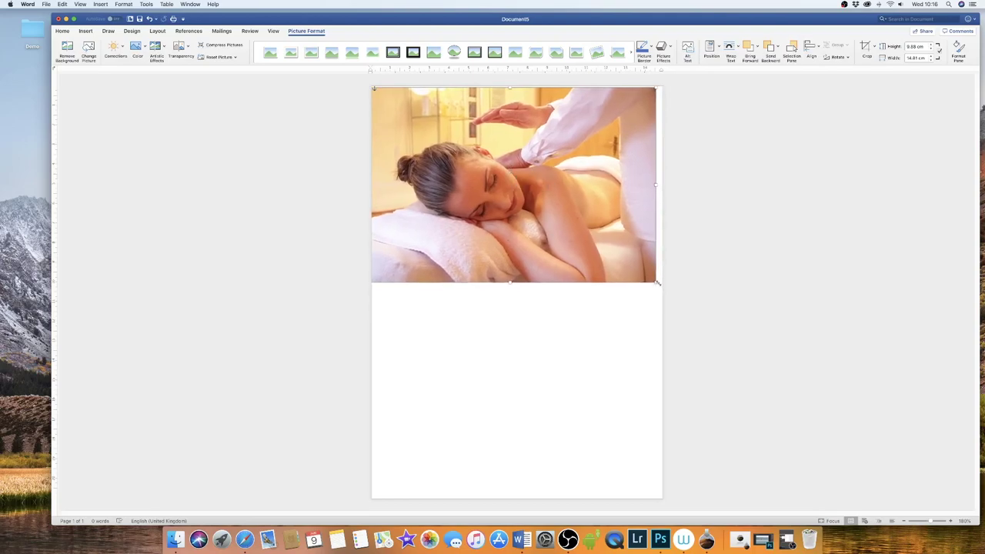
{"action": "left_click_drag", "start_coordinate": [655, 282], "coordinate": [702, 321]}
{"action": "left_click_drag", "start_coordinate": [582, 201], "coordinate": [557, 199]}
{"action": "left_click", "coordinate": [559, 362]}
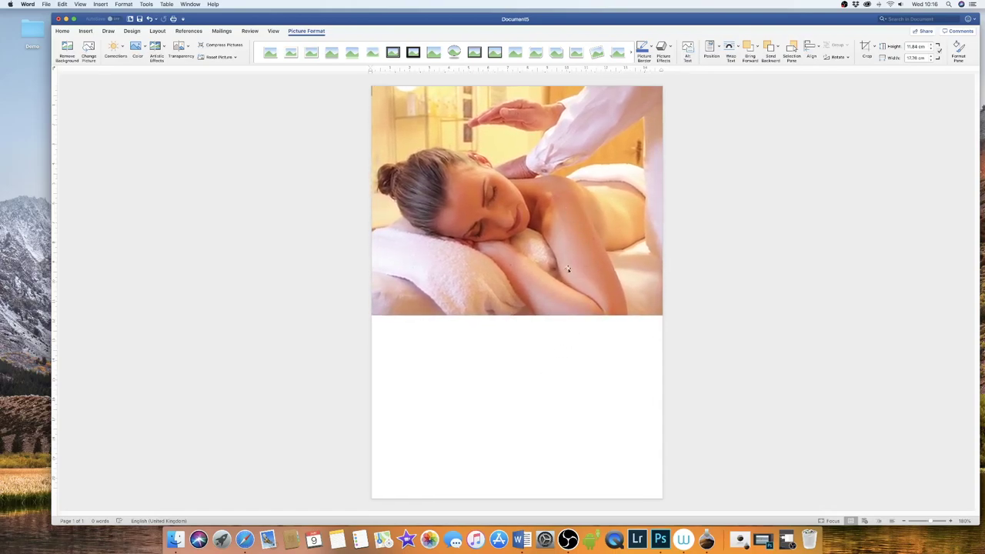
- Draw a large oval and place it over the photo's top-right corner, partly off the page
{"action": "left_click", "coordinate": [87, 32]}
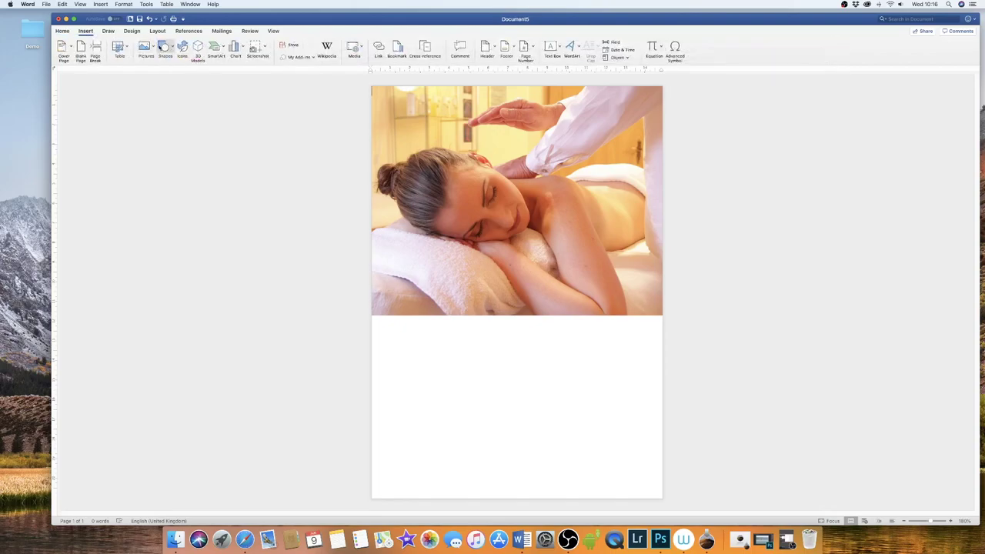
{"action": "left_click", "coordinate": [173, 49]}
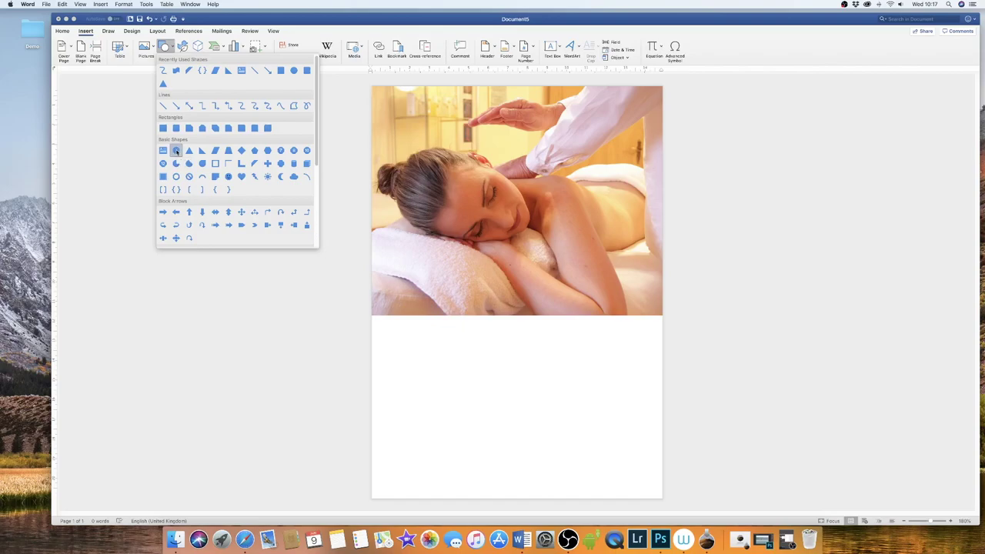
{"action": "left_click", "coordinate": [176, 151]}
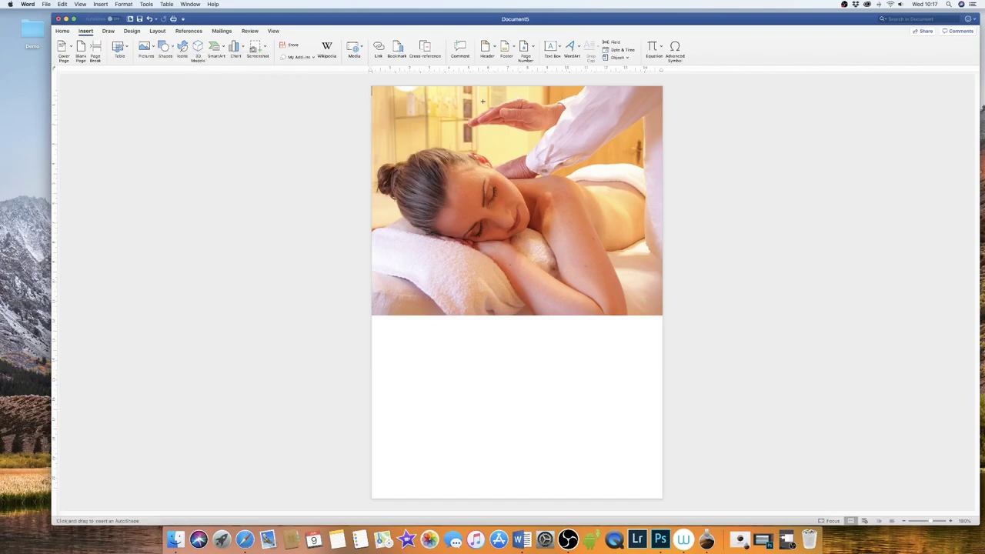
{"action": "left_click_drag", "start_coordinate": [482, 101], "coordinate": [618, 227]}
{"action": "key", "text": "BackSpace"}
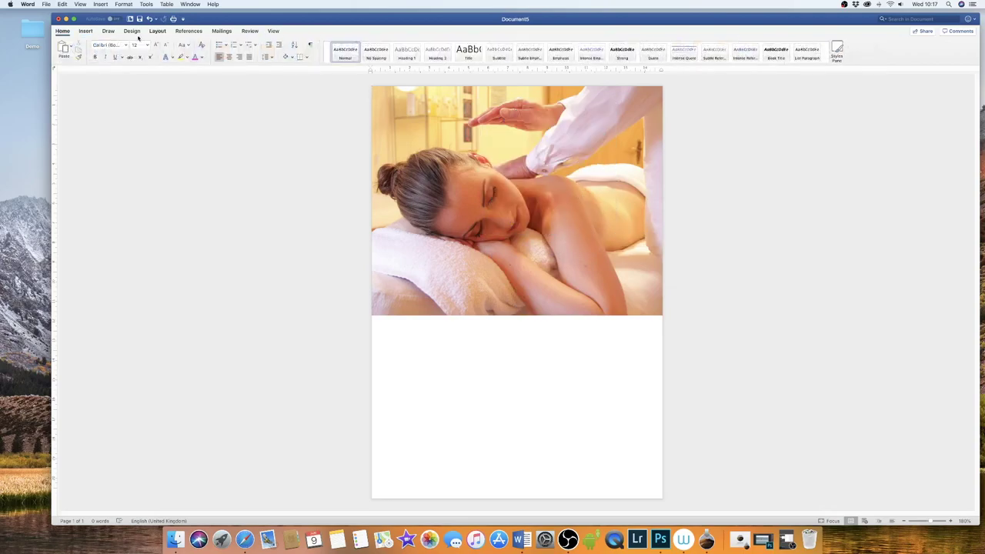
{"action": "left_click", "coordinate": [85, 30]}
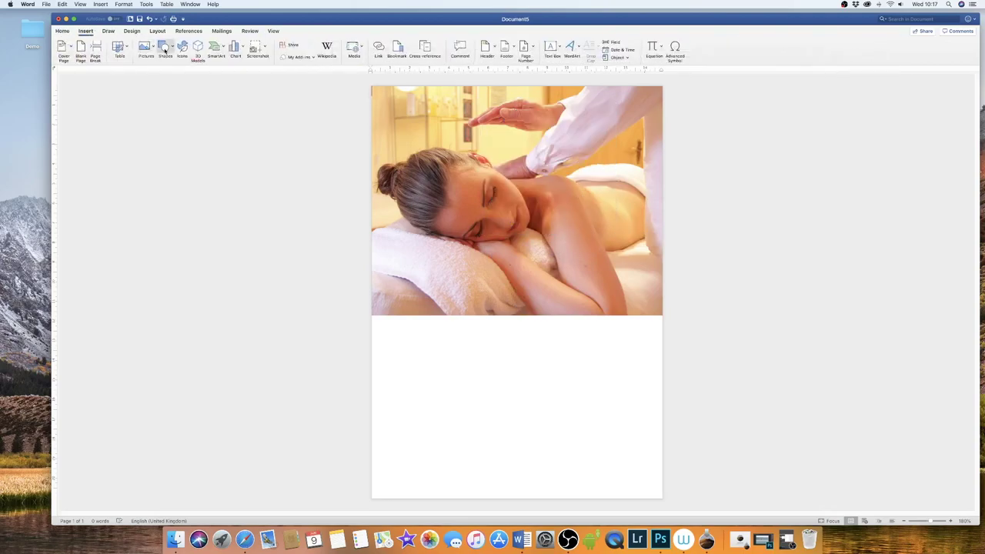
{"action": "left_click", "coordinate": [165, 49]}
{"action": "left_click", "coordinate": [176, 151]}
{"action": "left_click_drag", "start_coordinate": [527, 144], "coordinate": [857, 343]}
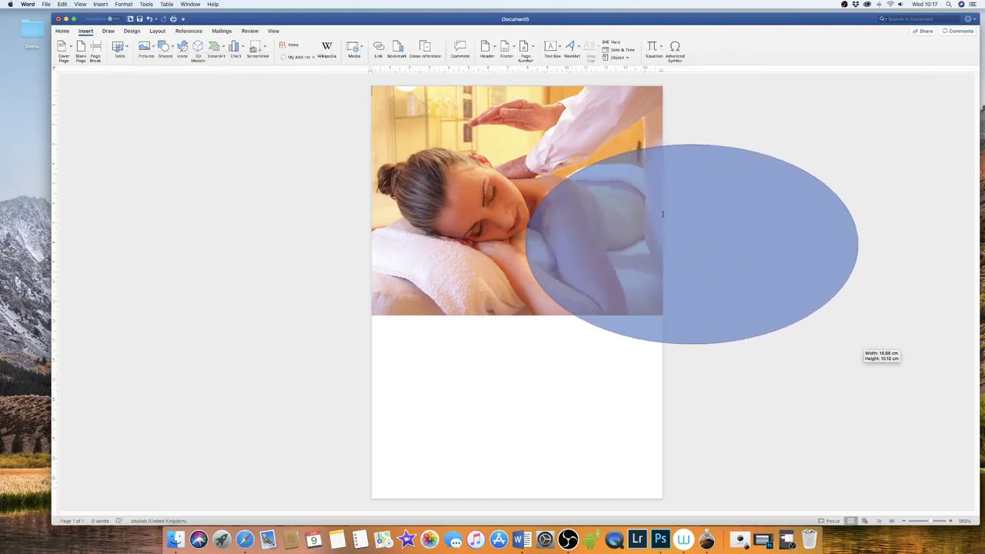
{"action": "mouse_move", "coordinate": [660, 220]}
{"action": "left_mouse_down"}
{"action": "mouse_move", "coordinate": [562, 172]}
{"action": "mouse_move", "coordinate": [611, 94]}
{"action": "mouse_move", "coordinate": [595, 94]}
{"action": "mouse_move", "coordinate": [610, 90]}
{"action": "left_mouse_up"}
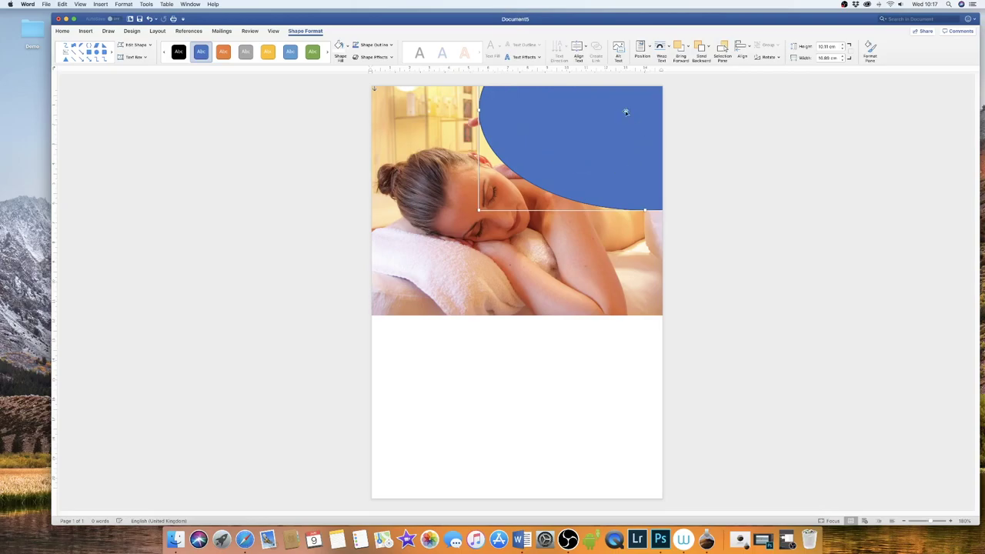
{"action": "left_click", "coordinate": [245, 66]}
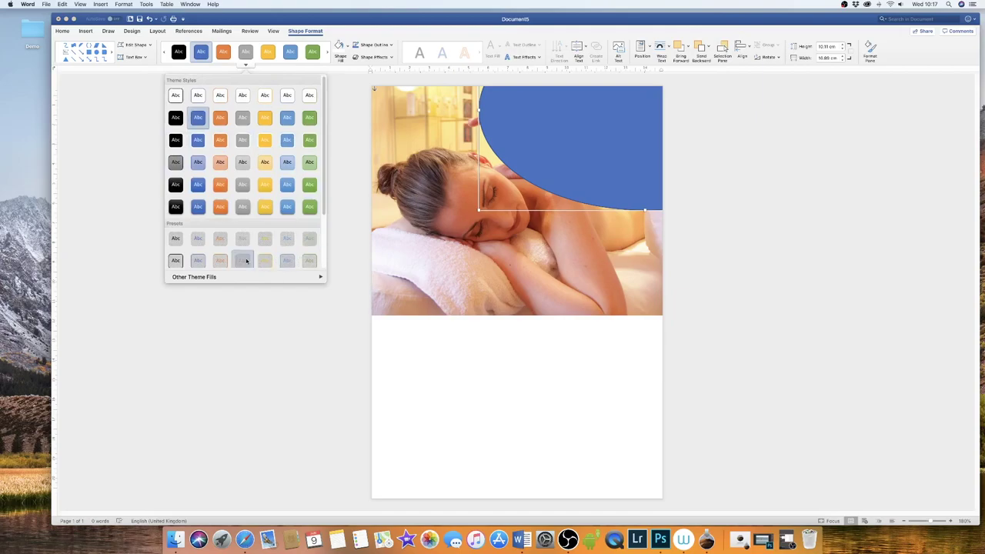
- Fill the oval with magenta, then switch it to a light pink gradient variation
{"action": "left_click", "coordinate": [348, 48]}
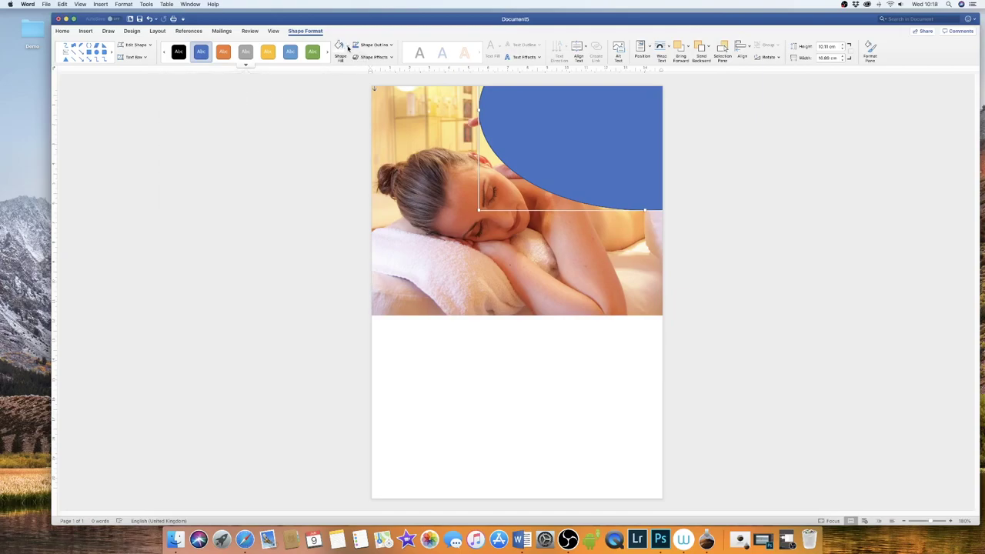
{"action": "left_click", "coordinate": [347, 47]}
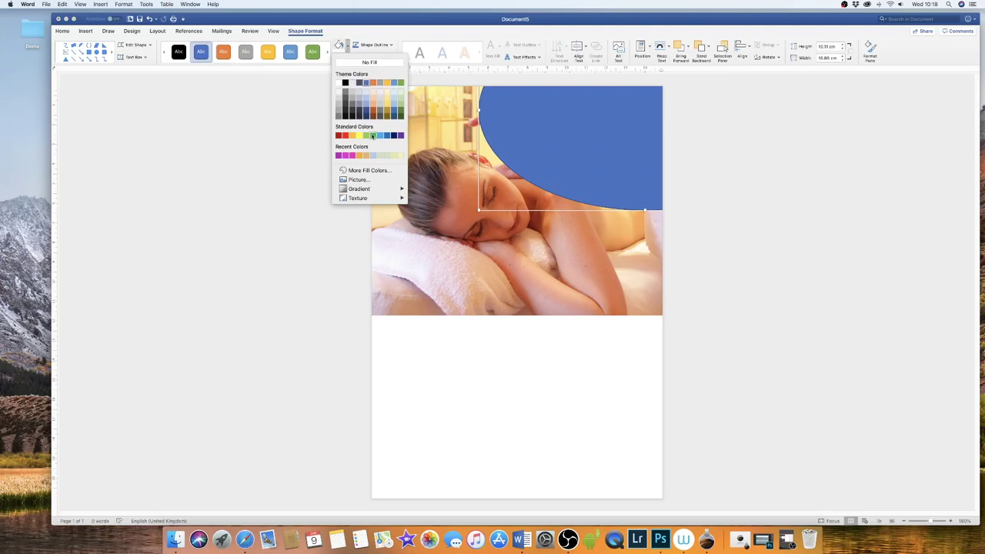
{"action": "left_click", "coordinate": [346, 155]}
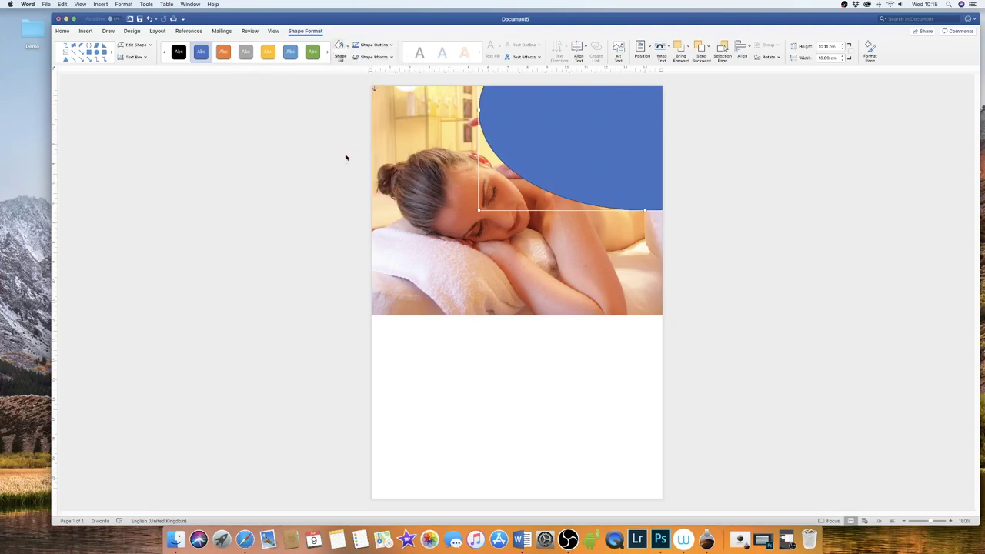
{"action": "left_click", "coordinate": [348, 47]}
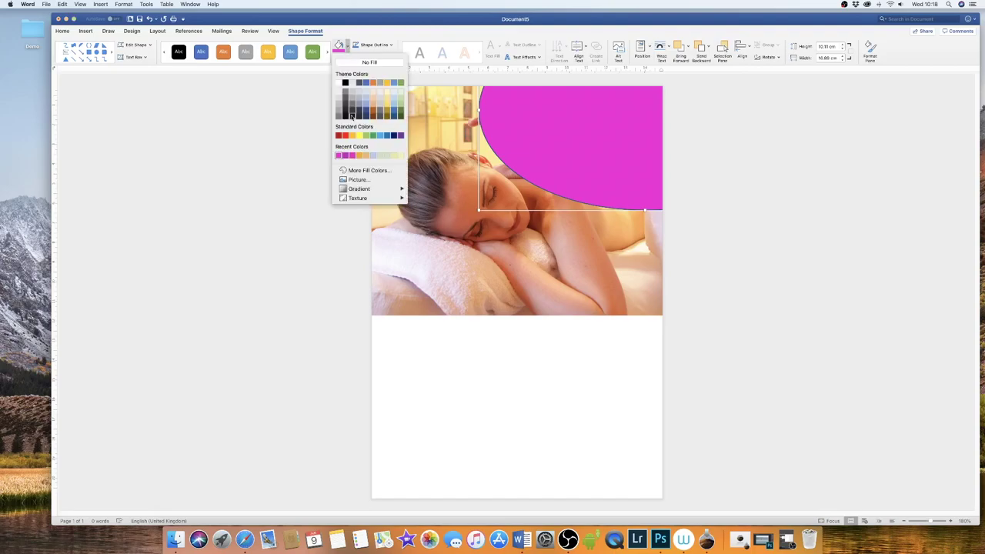
{"action": "mouse_move", "coordinate": [361, 192]}
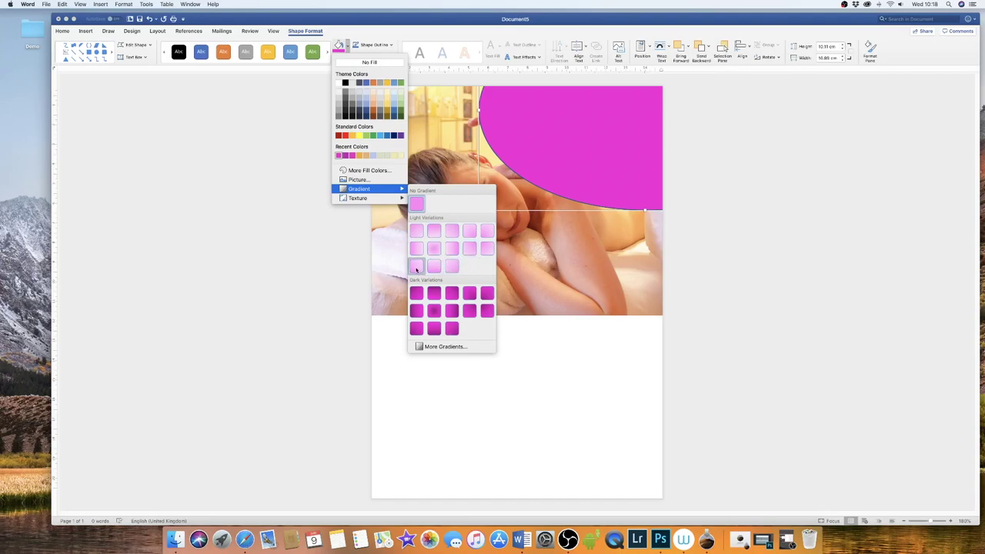
{"action": "left_click", "coordinate": [418, 268]}
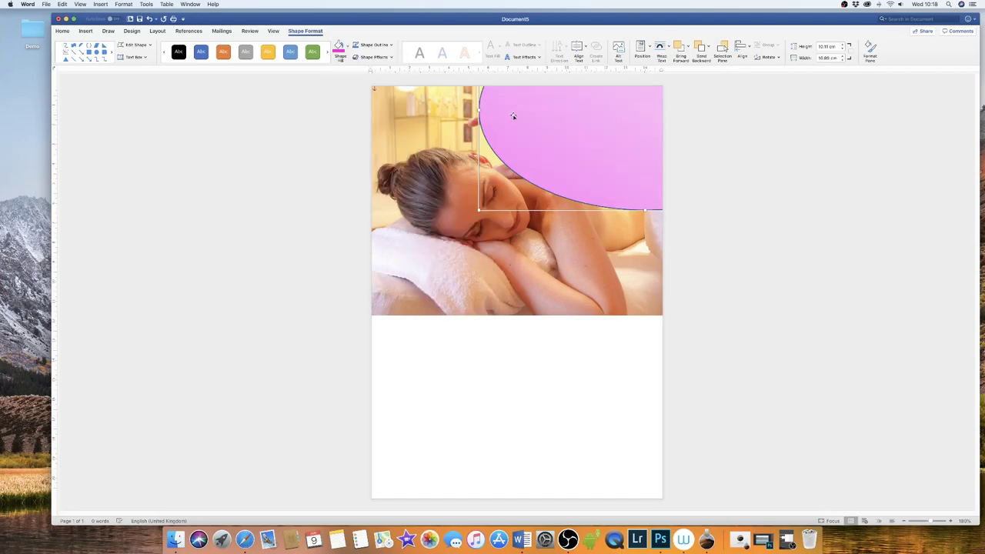
- In the Format Shape pane, set the pink oval's line to No line
{"action": "left_click", "coordinate": [520, 244]}
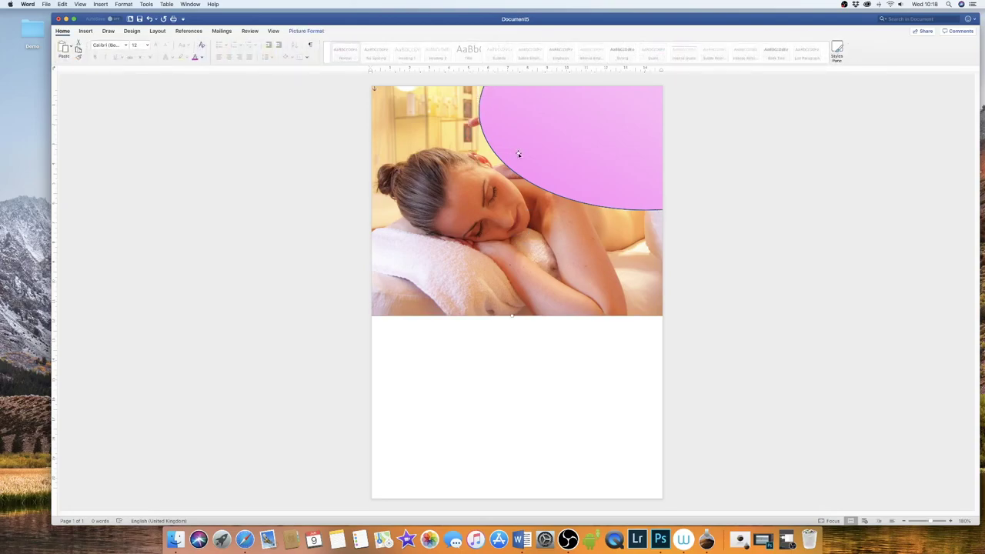
{"action": "left_click", "coordinate": [602, 145]}
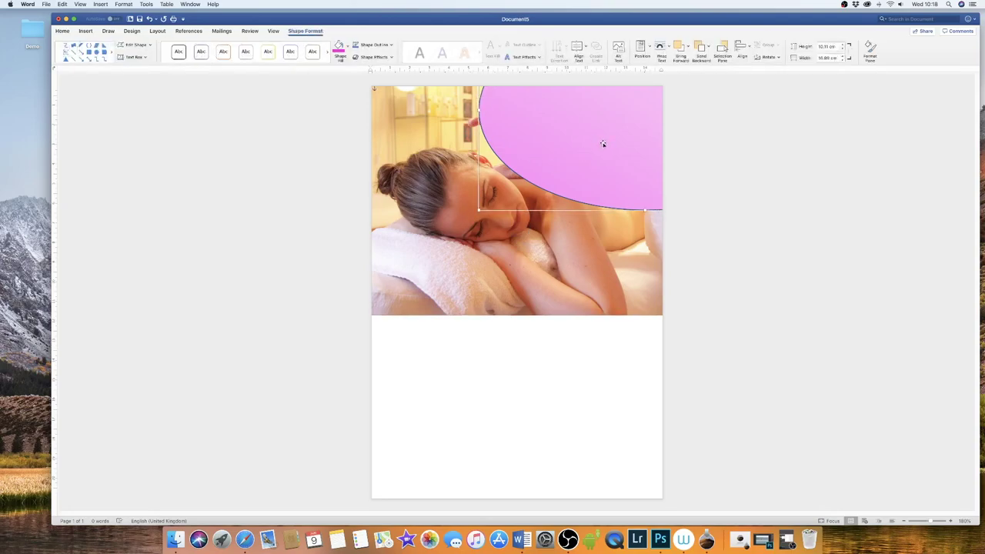
{"action": "double_click", "coordinate": [603, 144]}
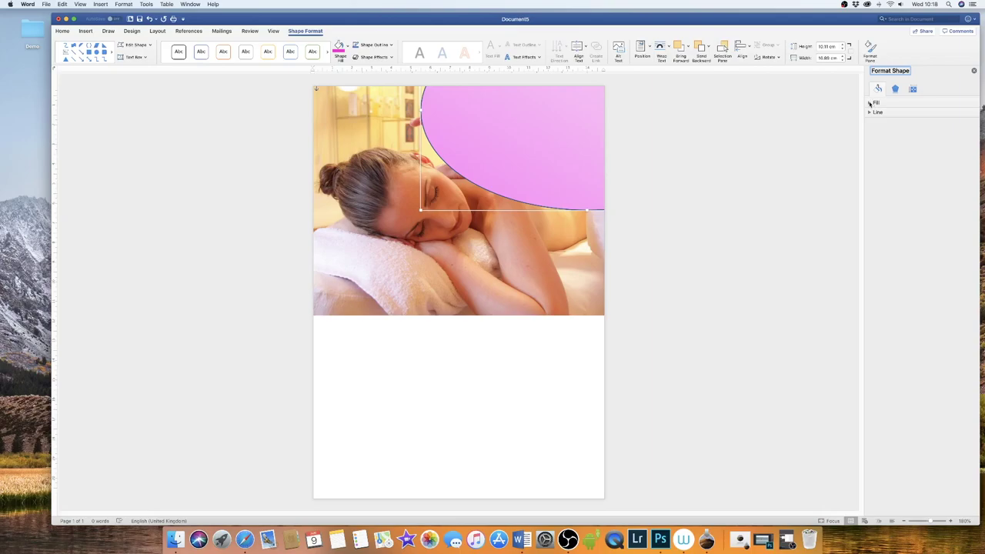
{"action": "left_click", "coordinate": [870, 103]}
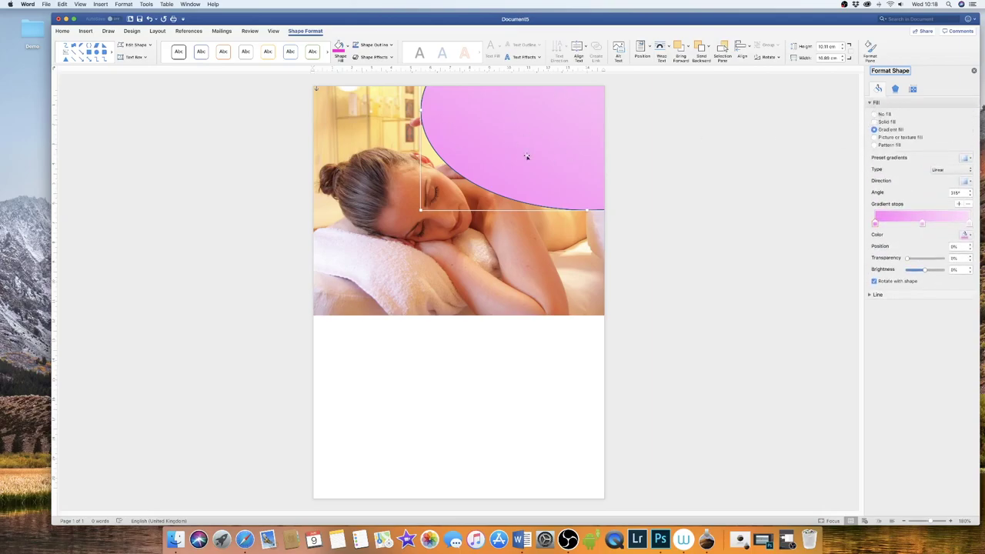
{"action": "left_click", "coordinate": [870, 296]}
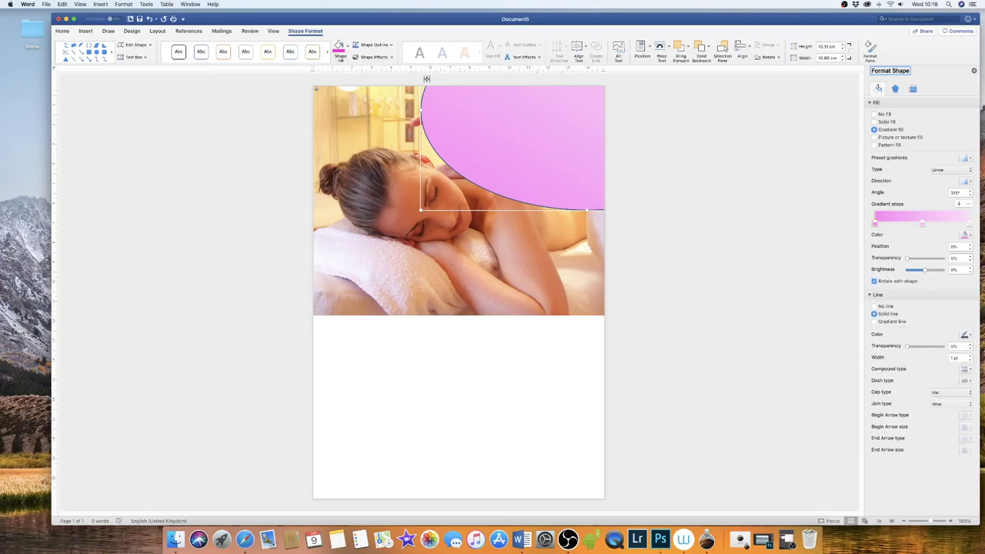
{"action": "left_click", "coordinate": [874, 307]}
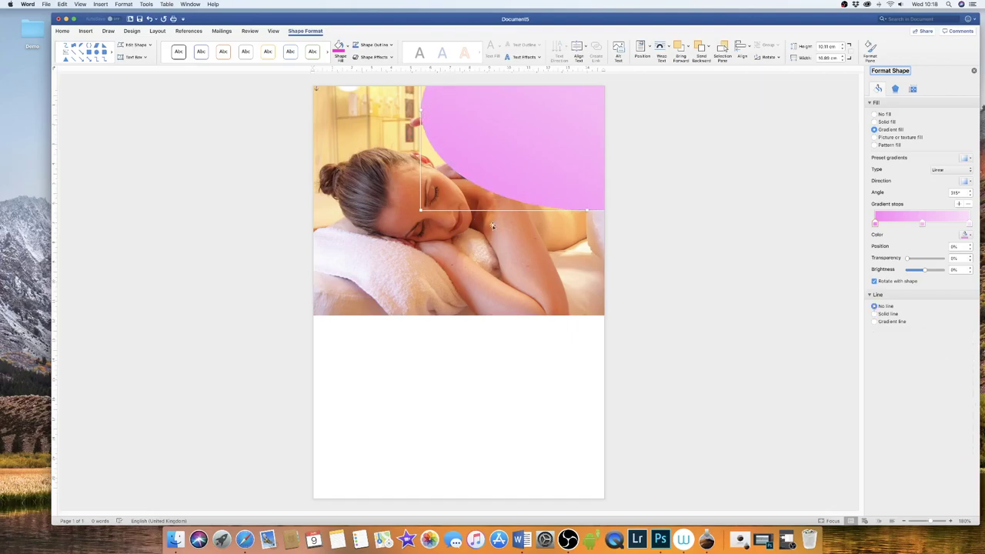
{"action": "left_click", "coordinate": [527, 261]}
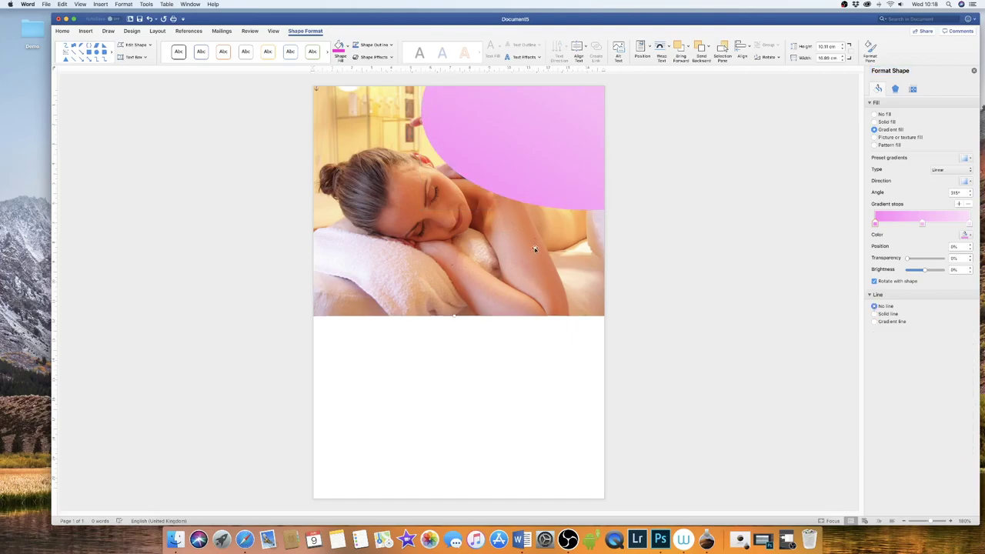
- Nudge the oval higher and right, then give it a dark magenta gradient
{"action": "left_click", "coordinate": [532, 146]}
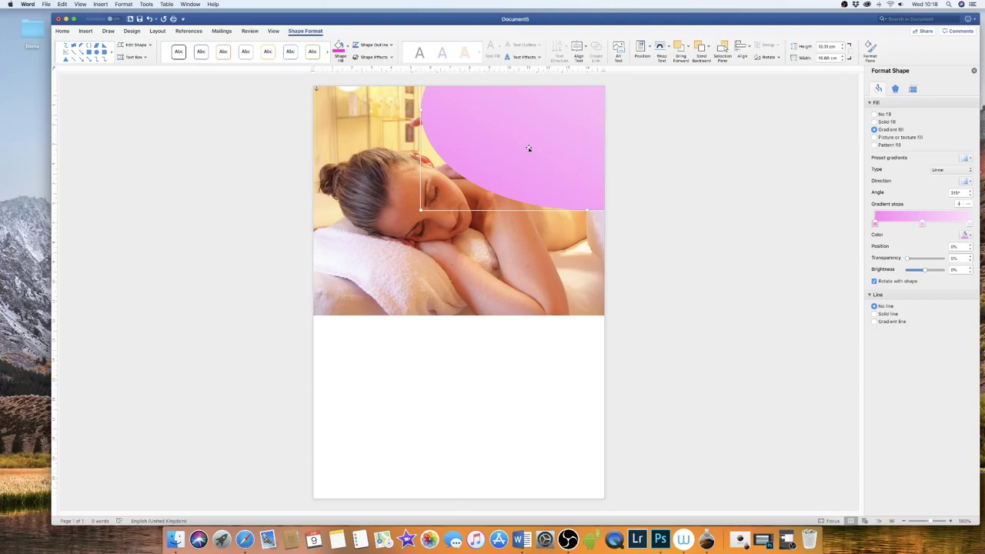
{"action": "key", "text": "Right"}
{"action": "key", "text": "Down"}
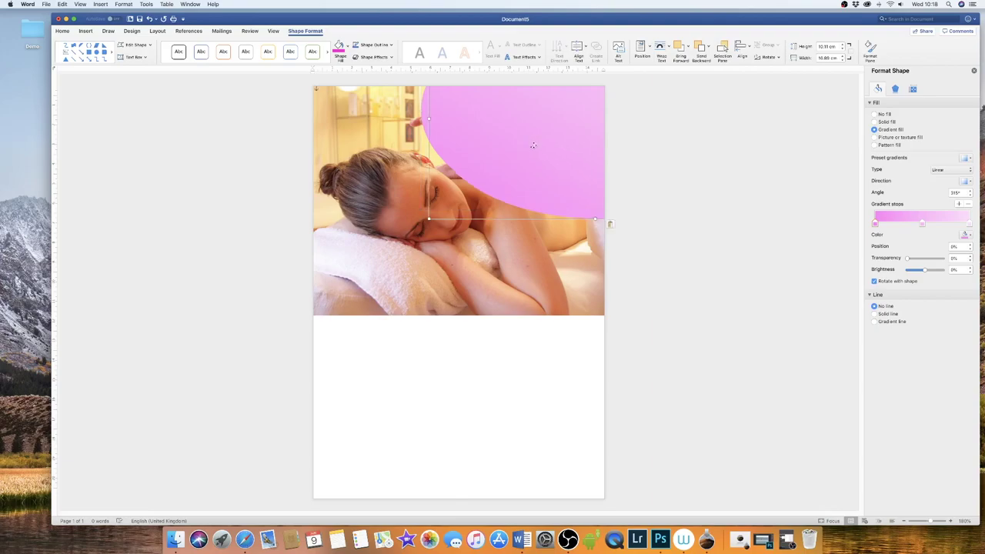
{"action": "mouse_move", "coordinate": [532, 145]}
{"action": "left_mouse_down"}
{"action": "mouse_move", "coordinate": [523, 237]}
{"action": "mouse_move", "coordinate": [419, 213]}
{"action": "mouse_move", "coordinate": [520, 143]}
{"action": "mouse_move", "coordinate": [585, 113]}
{"action": "mouse_move", "coordinate": [530, 134]}
{"action": "mouse_move", "coordinate": [540, 131]}
{"action": "left_mouse_up"}
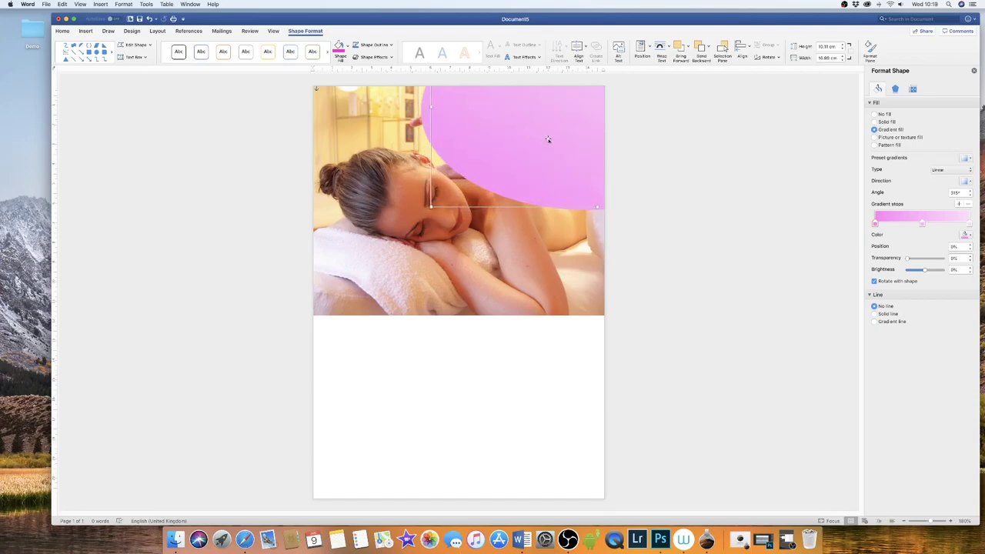
{"action": "left_click", "coordinate": [347, 49]}
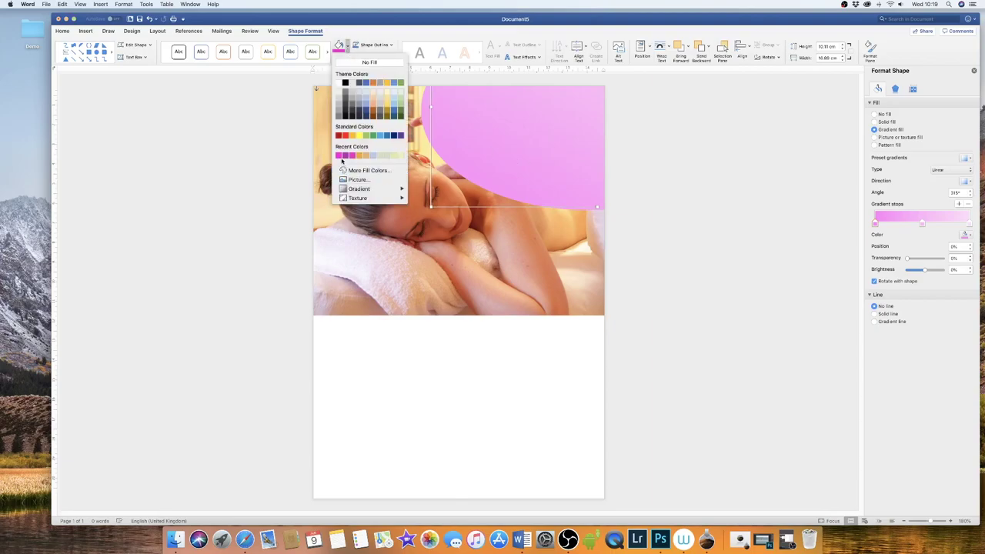
{"action": "left_click", "coordinate": [353, 156]}
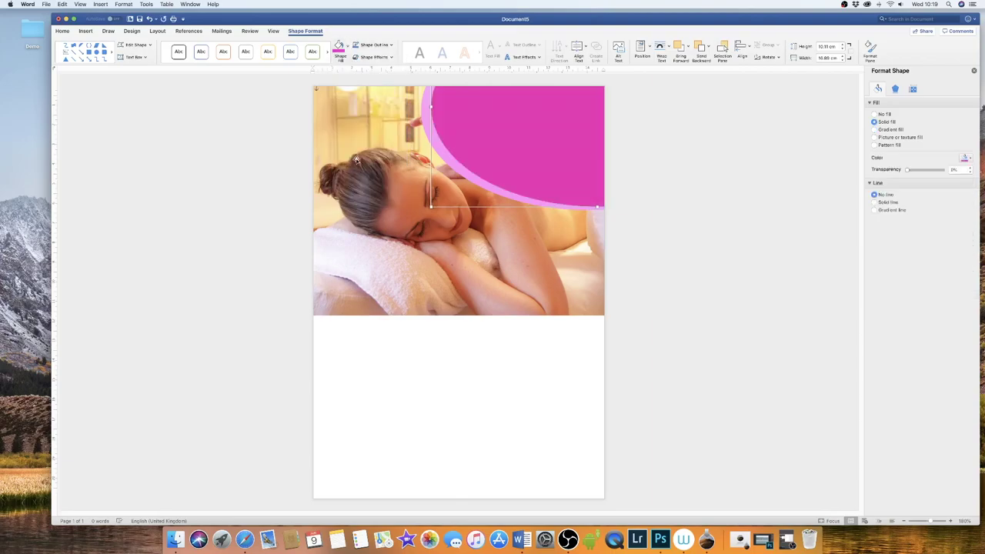
{"action": "left_click", "coordinate": [347, 49]}
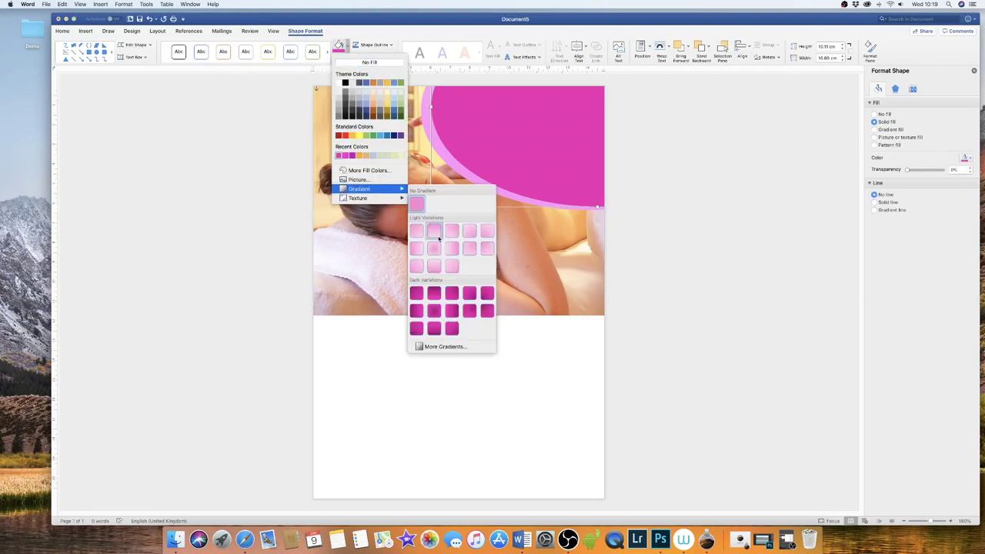
{"action": "left_click", "coordinate": [417, 327]}
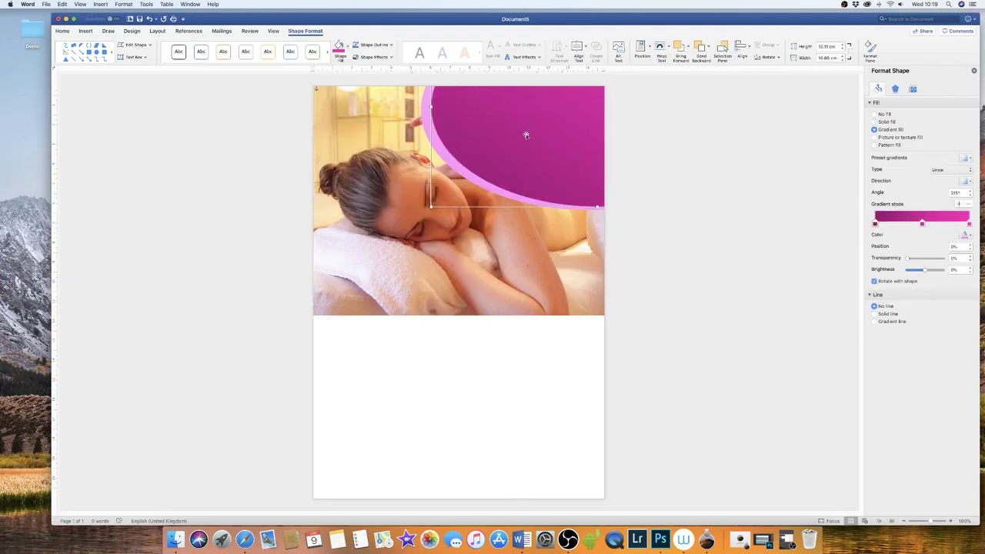
- Duplicate the magenta oval to the lower right of the page
{"action": "left_click_drag", "start_coordinate": [534, 130], "coordinate": [532, 129]}
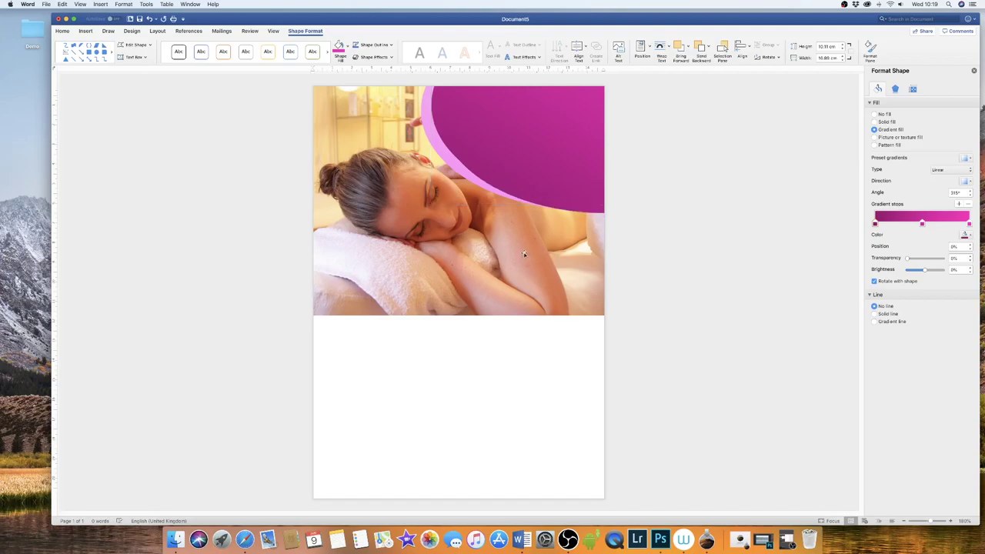
{"action": "left_click_drag", "start_coordinate": [530, 202], "coordinate": [539, 210]}
{"action": "left_click_drag", "start_coordinate": [555, 135], "coordinate": [594, 436]}
- Move, tilt about 20° and enlarge the light pink oval at lower left; raise the magenta oval
{"action": "left_click", "coordinate": [430, 139]}
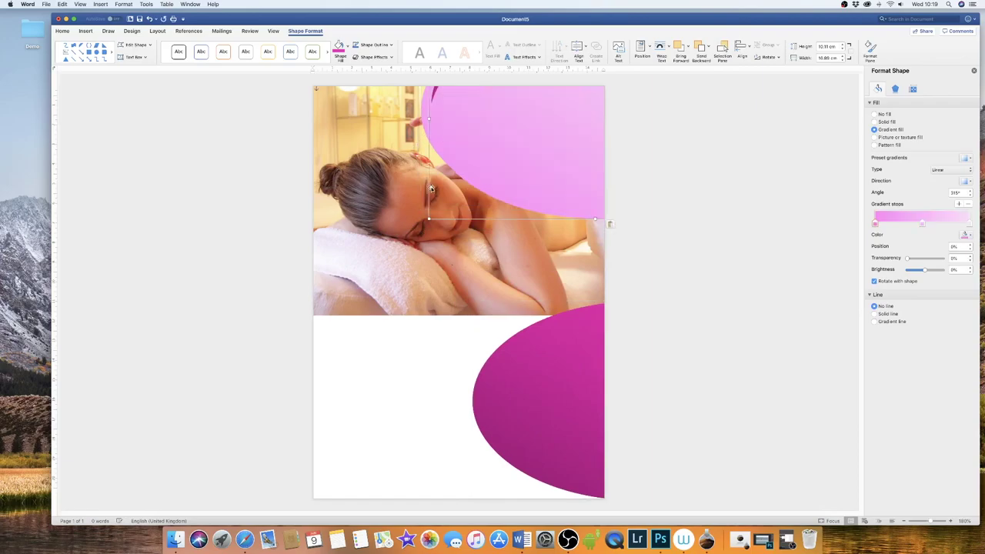
{"action": "left_click_drag", "start_coordinate": [567, 143], "coordinate": [348, 418]}
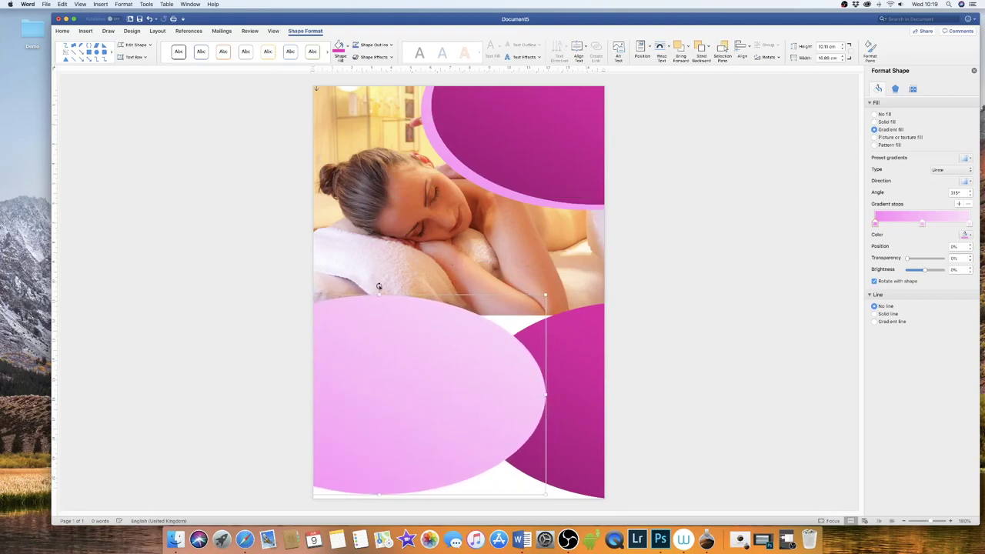
{"action": "mouse_move", "coordinate": [395, 347]}
{"action": "left_mouse_down"}
{"action": "mouse_move", "coordinate": [425, 262]}
{"action": "mouse_move", "coordinate": [413, 330]}
{"action": "mouse_move", "coordinate": [395, 358]}
{"action": "mouse_move", "coordinate": [395, 347]}
{"action": "left_mouse_up"}
{"action": "left_click_drag", "start_coordinate": [379, 286], "coordinate": [414, 305]}
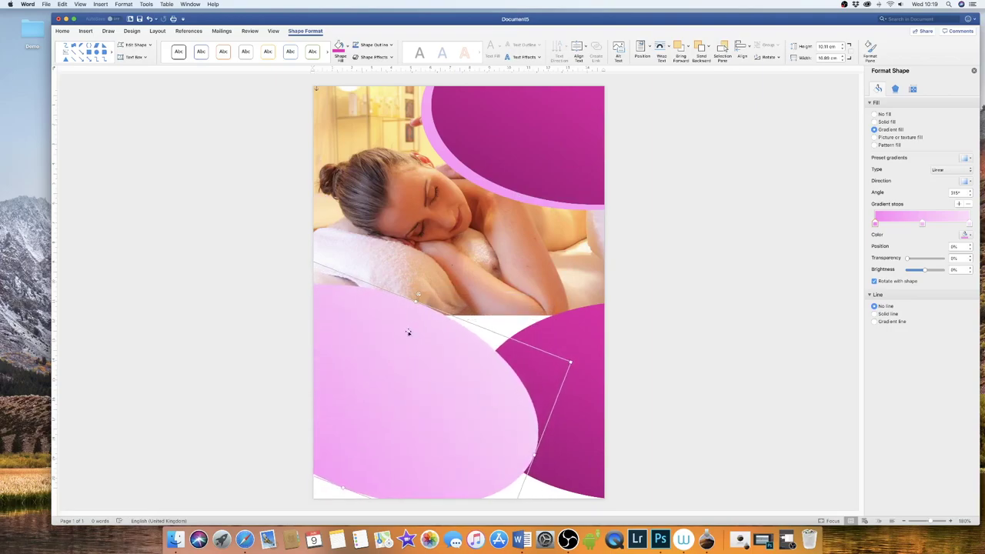
{"action": "left_click_drag", "start_coordinate": [385, 369], "coordinate": [355, 382]}
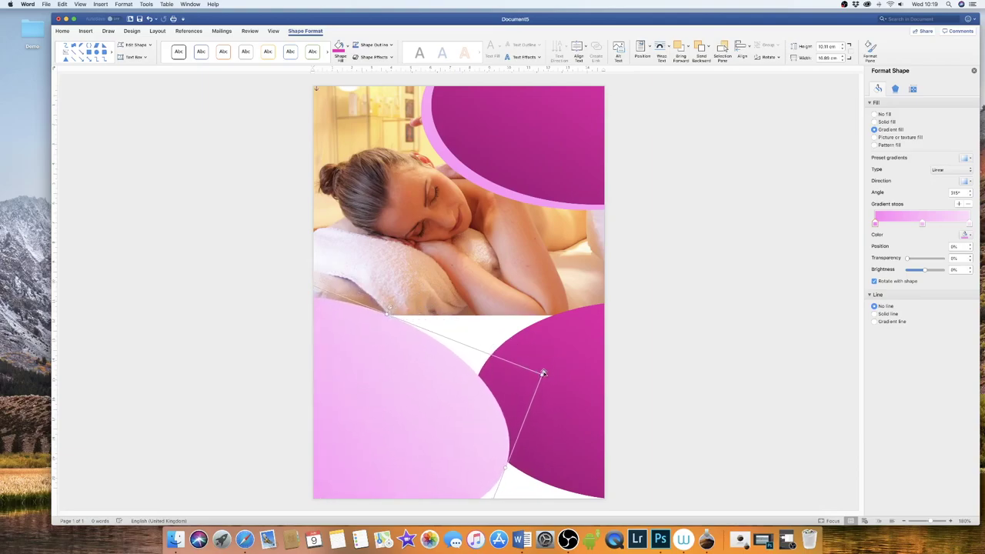
{"action": "left_click_drag", "start_coordinate": [541, 374], "coordinate": [594, 344]}
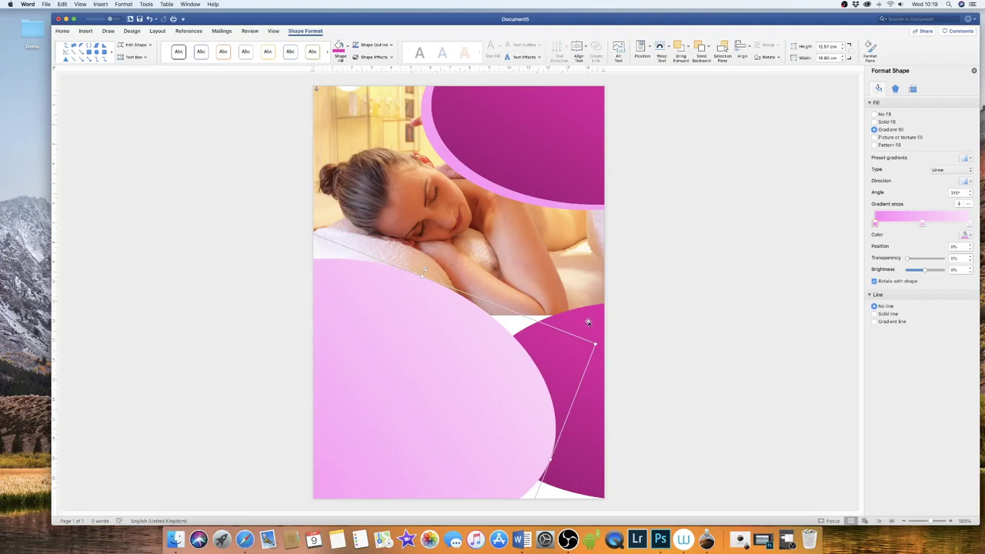
{"action": "left_click", "coordinate": [588, 321]}
{"action": "left_click_drag", "start_coordinate": [590, 328], "coordinate": [390, 235]}
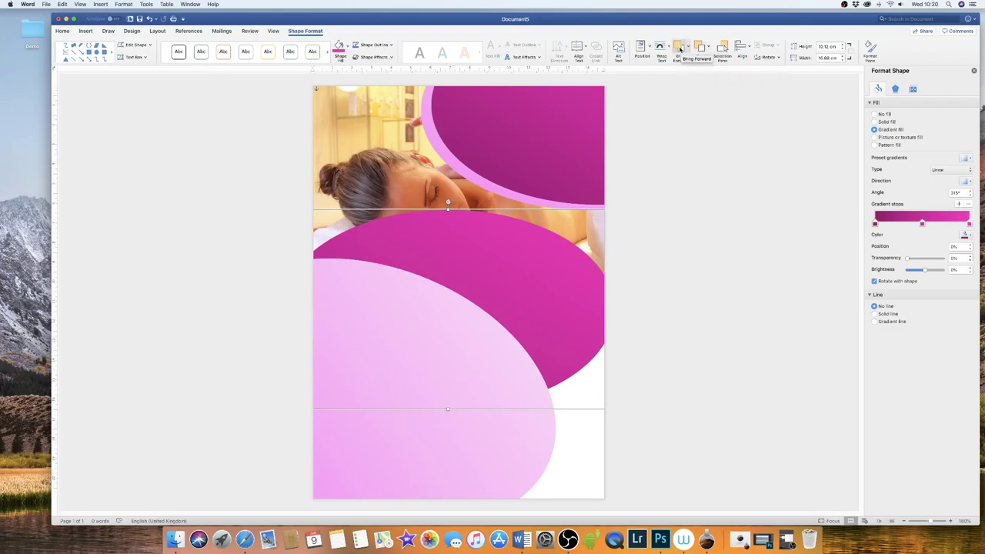
- Bring the magenta oval forward, move it down-left, tilt it about 17.65° and enlarge it
{"action": "left_click", "coordinate": [679, 49]}
{"action": "left_click_drag", "start_coordinate": [503, 270], "coordinate": [419, 350]}
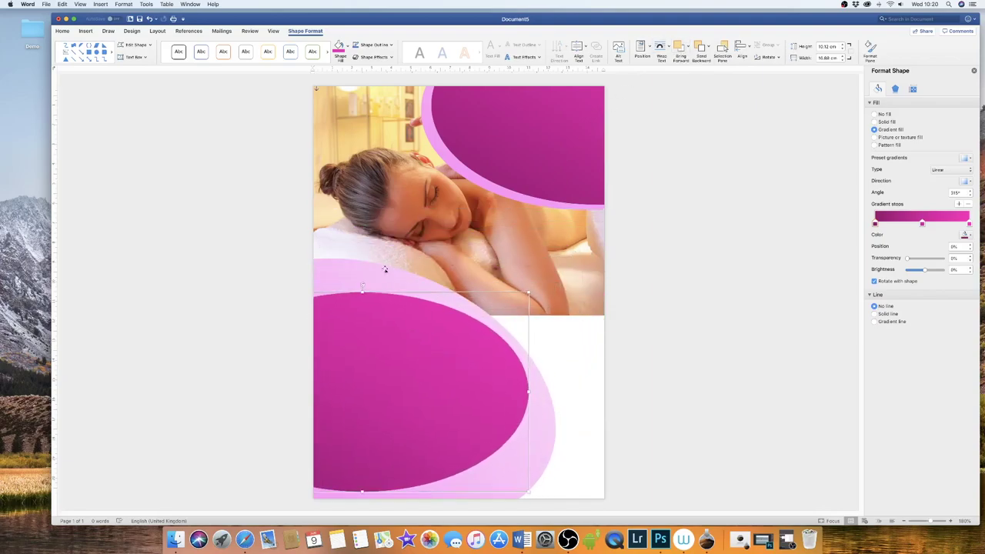
{"action": "left_click_drag", "start_coordinate": [361, 284], "coordinate": [392, 300]}
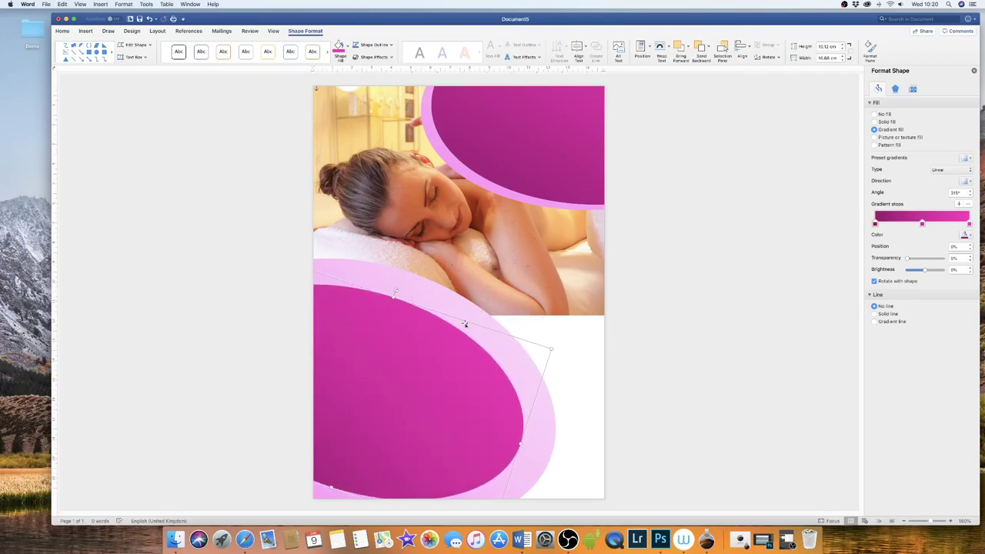
{"action": "left_click_drag", "start_coordinate": [551, 348], "coordinate": [573, 336]}
{"action": "left_click_drag", "start_coordinate": [417, 387], "coordinate": [399, 409]}
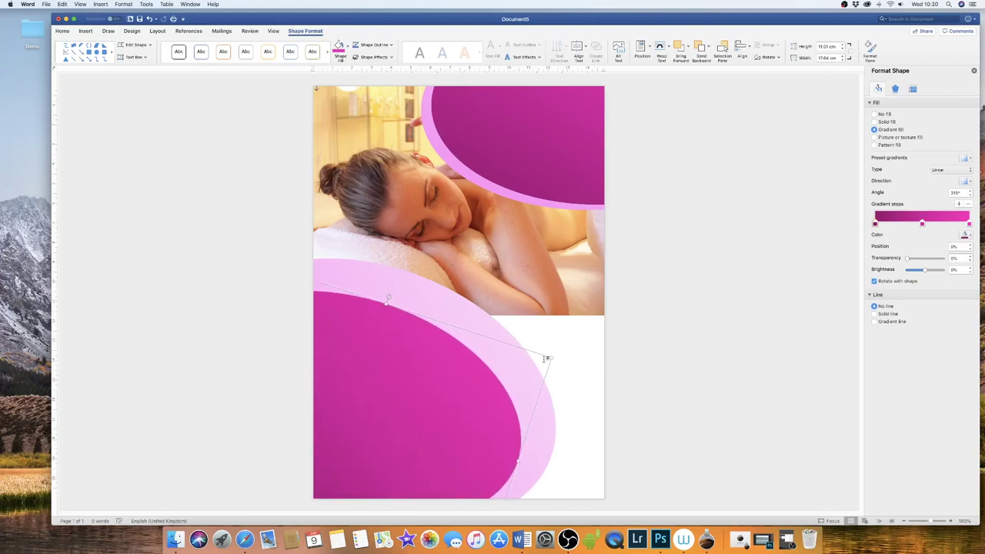
{"action": "left_click_drag", "start_coordinate": [551, 357], "coordinate": [581, 336]}
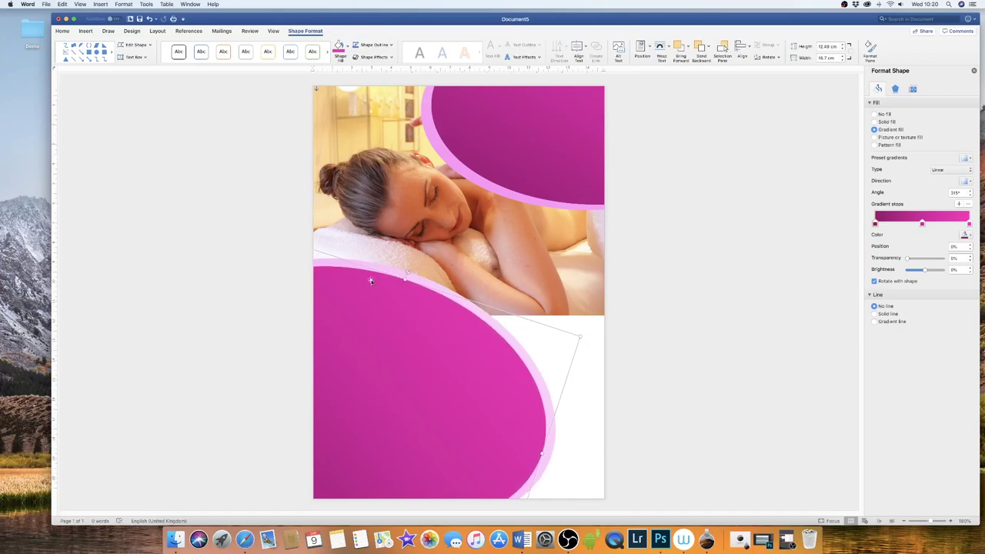
- Apply the second magenta gradient variation to the lower oval
{"action": "left_click", "coordinate": [349, 50]}
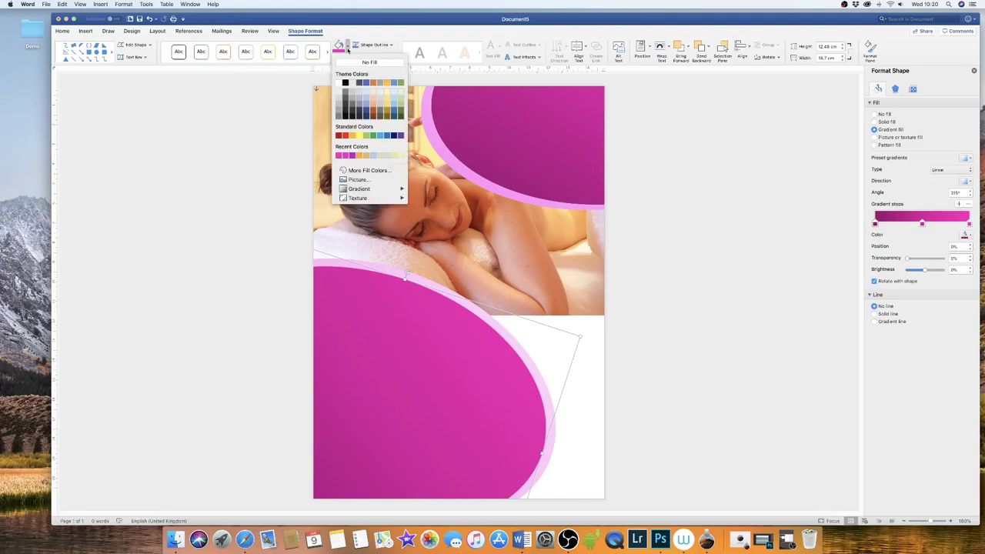
{"action": "mouse_move", "coordinate": [380, 192]}
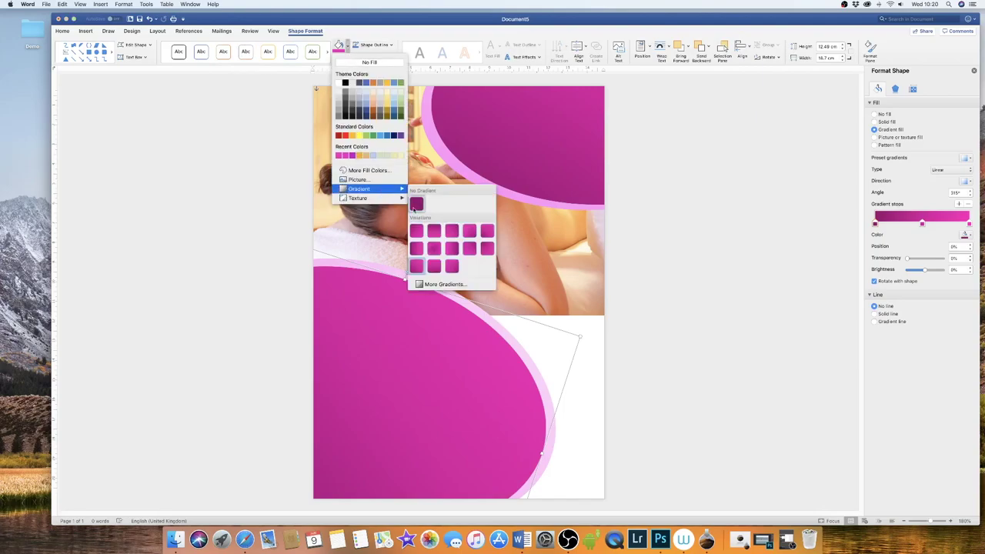
{"action": "left_click", "coordinate": [435, 233]}
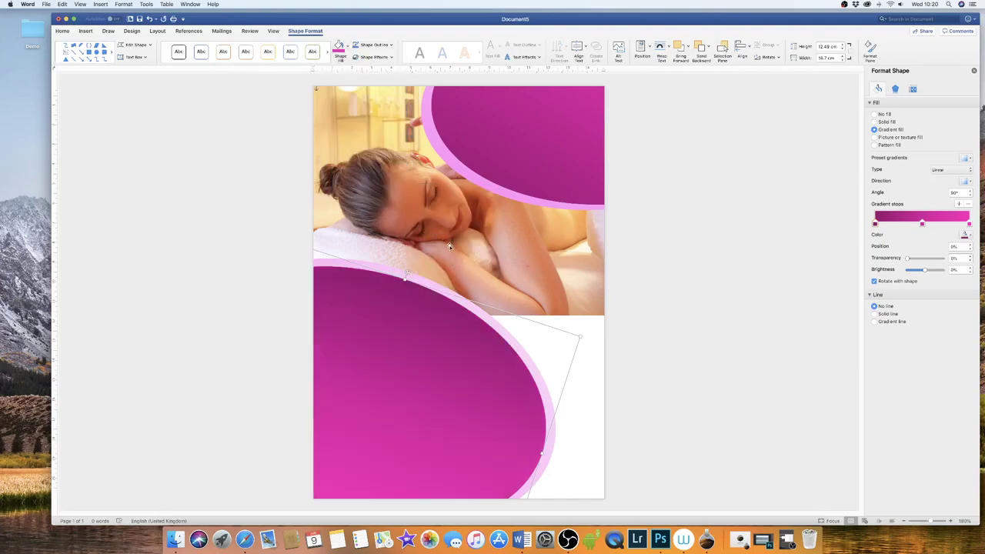
{"action": "left_click", "coordinate": [720, 269]}
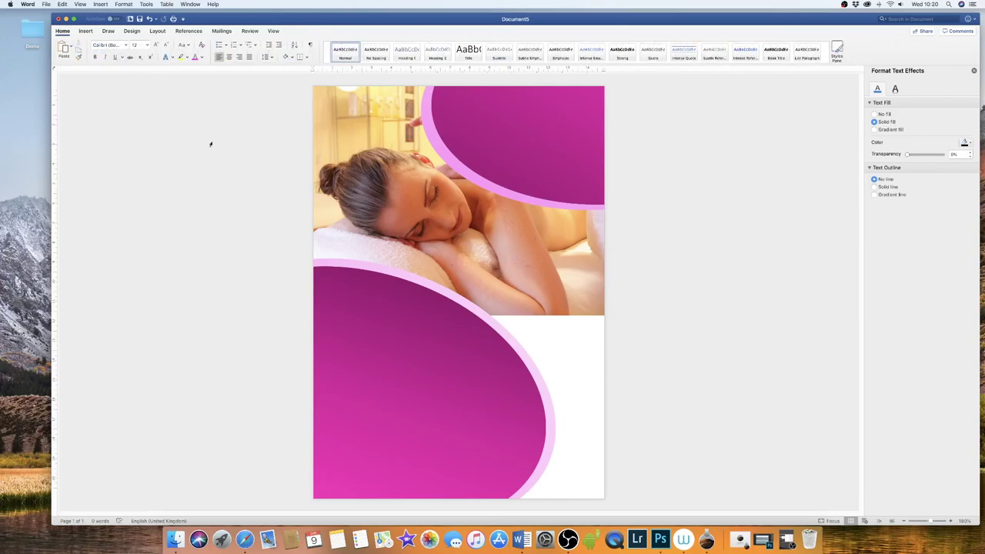
- Draw a rectangle and fit it into the page's lower-right area beneath the photo
{"action": "left_click", "coordinate": [86, 31]}
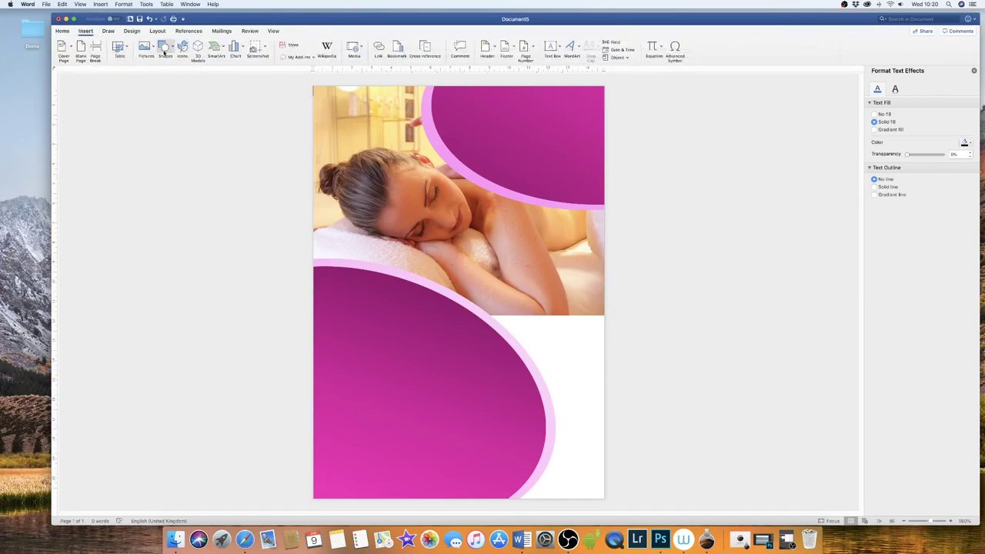
{"action": "left_click", "coordinate": [165, 48]}
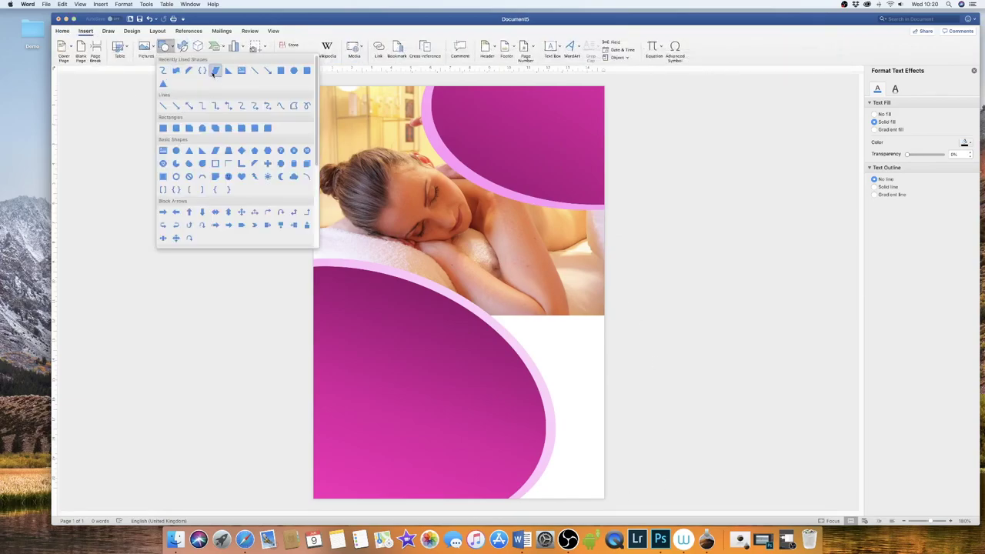
{"action": "left_click", "coordinate": [163, 129]}
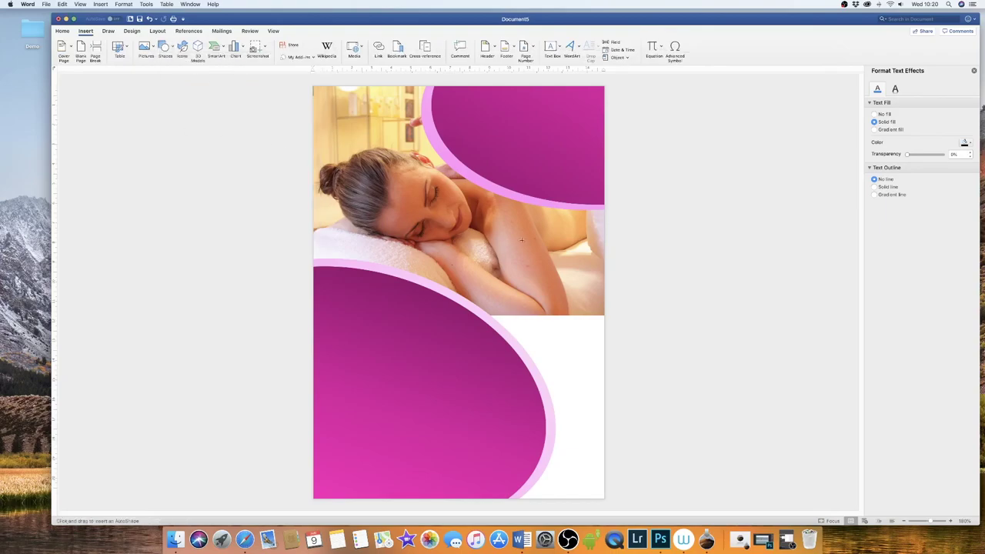
{"action": "left_click_drag", "start_coordinate": [415, 187], "coordinate": [548, 379]}
{"action": "left_click_drag", "start_coordinate": [491, 240], "coordinate": [554, 363]}
{"action": "left_click_drag", "start_coordinate": [478, 306], "coordinate": [468, 298]}
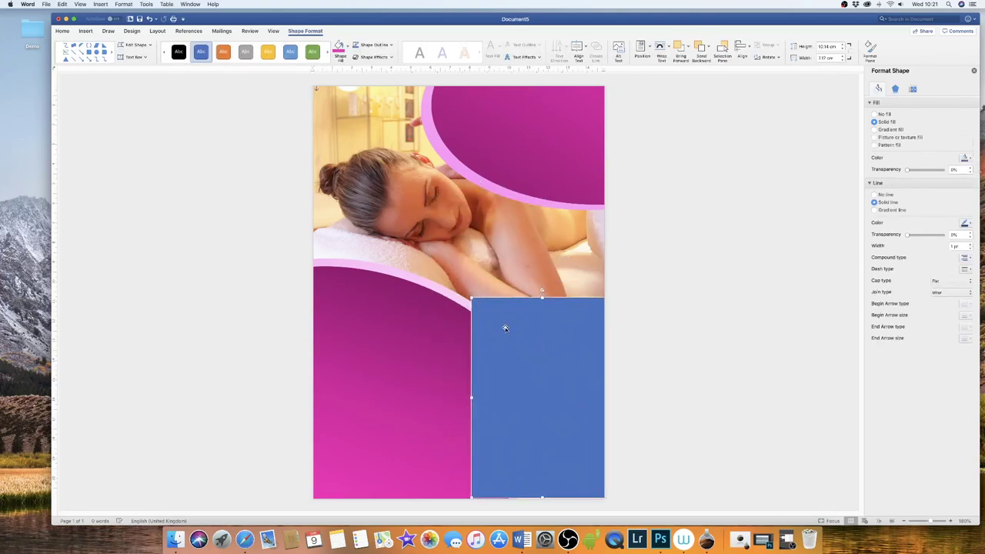
- Move the rectangle to the photo's bottom edge, fill it pink and remove its outline
{"action": "mouse_move", "coordinate": [504, 325]}
{"action": "left_mouse_down"}
{"action": "mouse_move", "coordinate": [500, 356]}
{"action": "mouse_move", "coordinate": [505, 341]}
{"action": "left_mouse_up"}
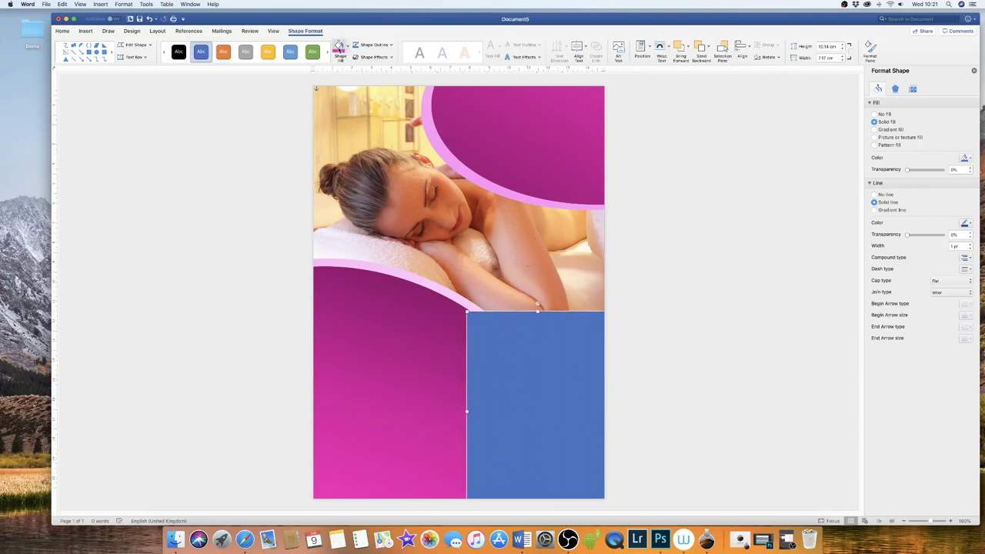
{"action": "left_click", "coordinate": [339, 46]}
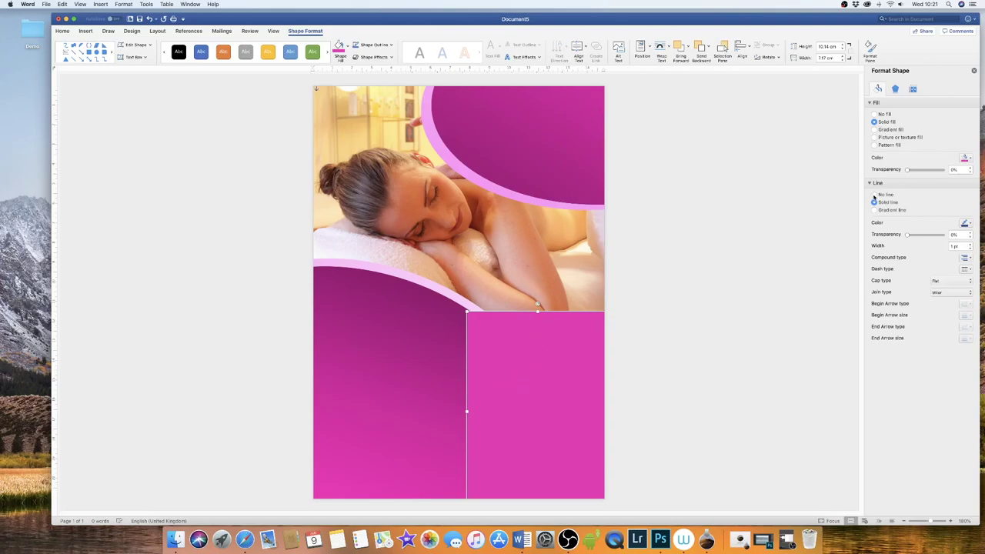
{"action": "left_click", "coordinate": [874, 194]}
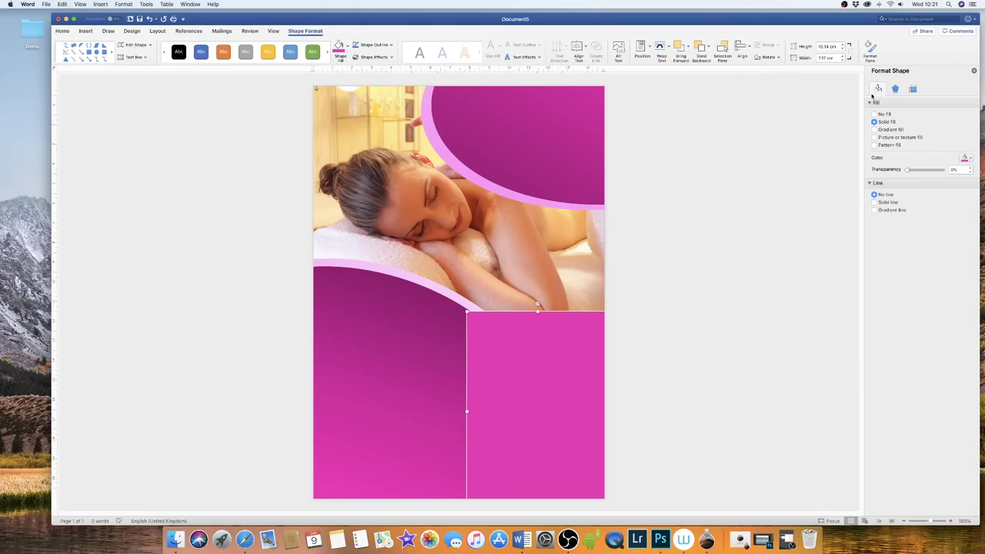
{"action": "left_click", "coordinate": [894, 89]}
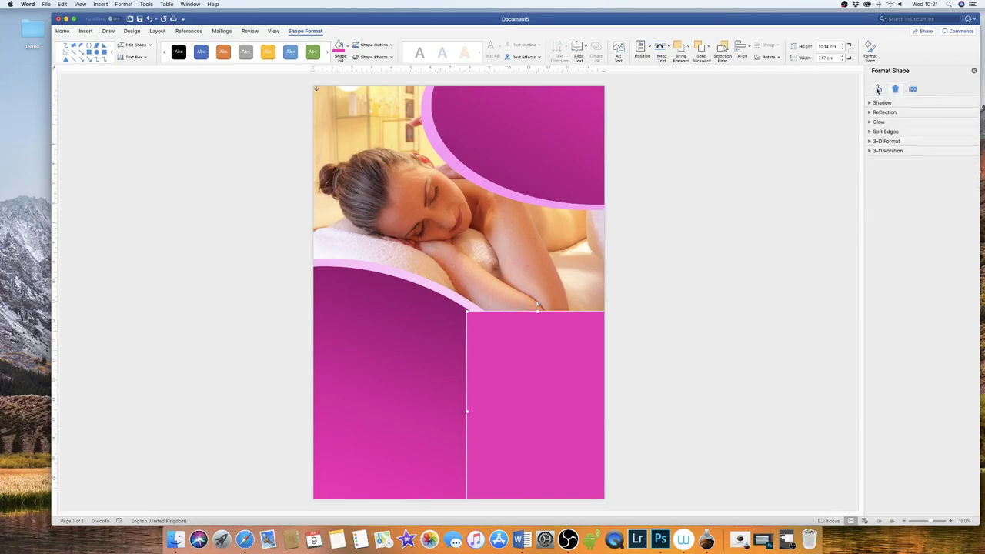
{"action": "left_click", "coordinate": [881, 90]}
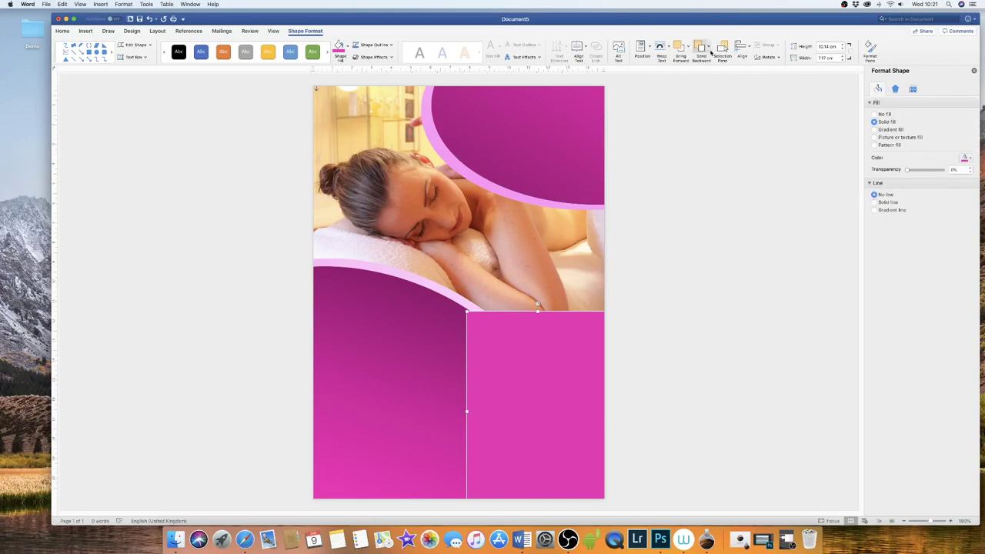
- Send the rectangle backward twice so it sits behind the lower oval, then deselect
{"action": "left_click", "coordinate": [699, 49]}
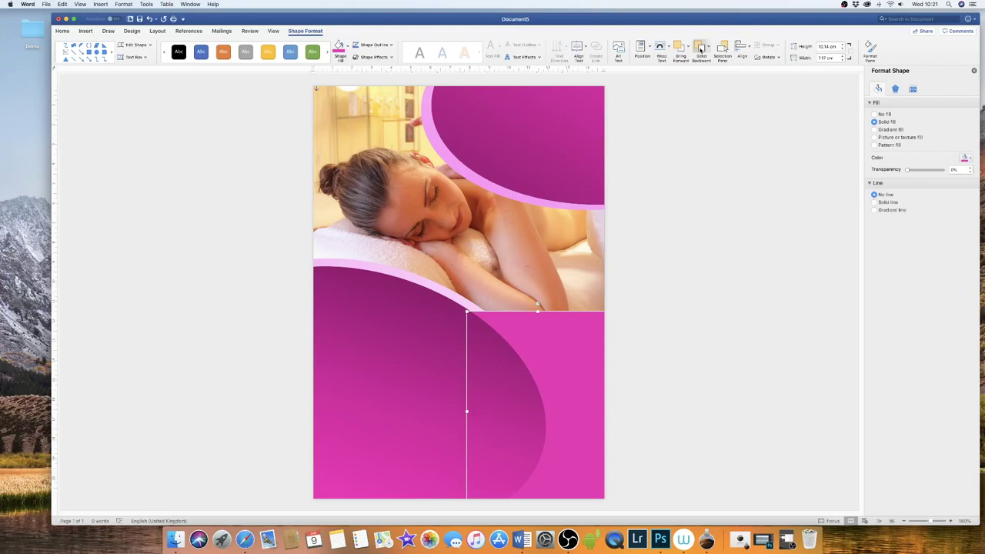
{"action": "left_click", "coordinate": [699, 49]}
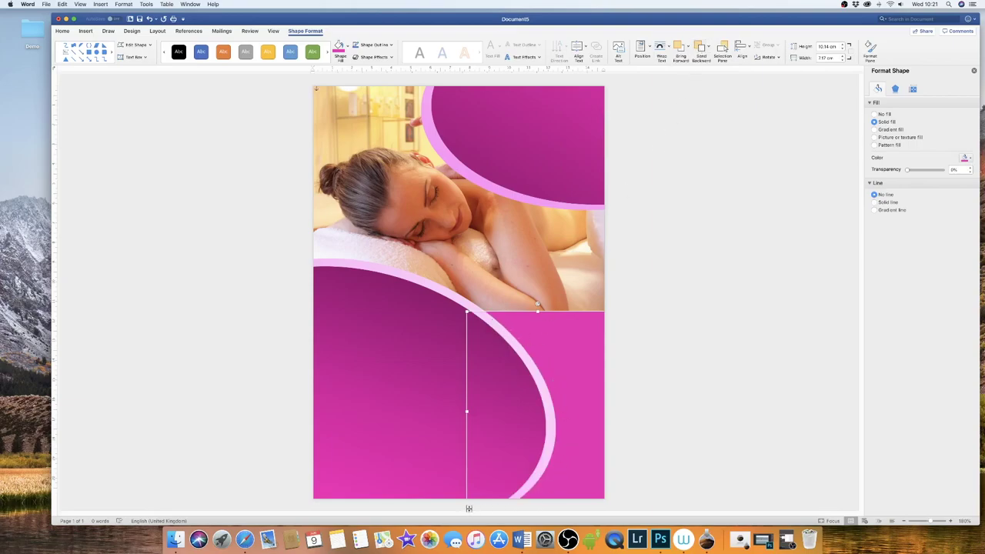
{"action": "left_click", "coordinate": [573, 249]}
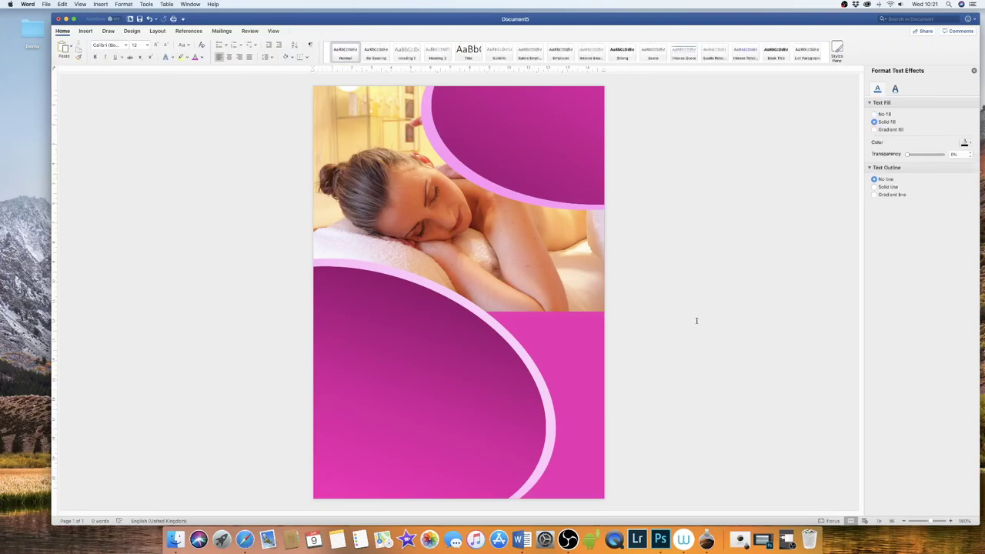
- Apply an Inner shadow preset to the top oval and drag its blur down to the minimum
{"action": "left_click", "coordinate": [467, 134]}
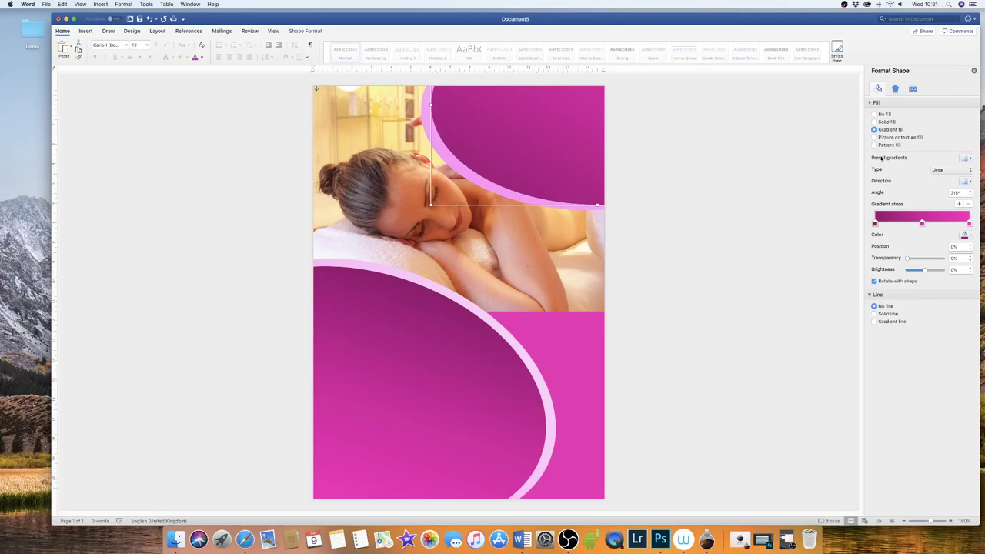
{"action": "left_click", "coordinate": [895, 90]}
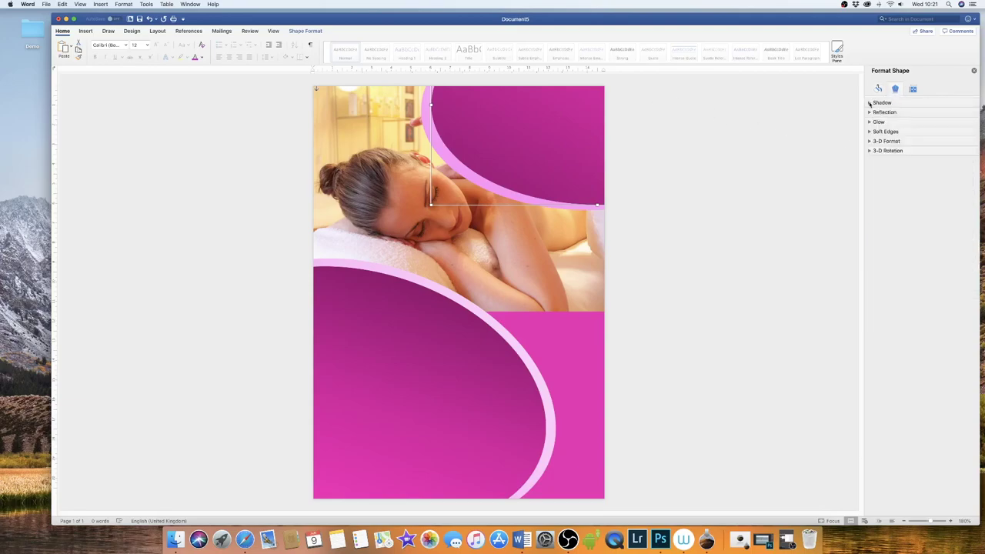
{"action": "left_click", "coordinate": [869, 103]}
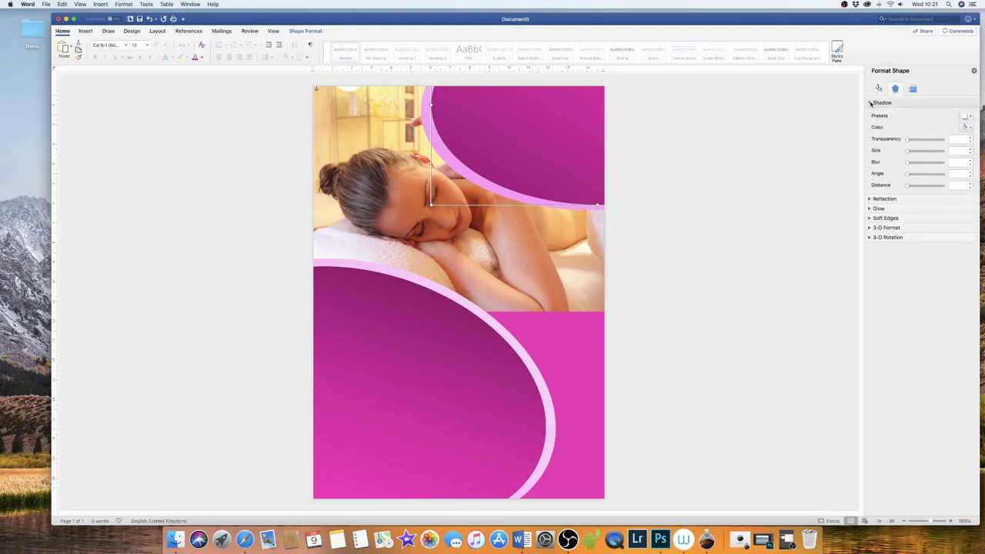
{"action": "left_click", "coordinate": [967, 116]}
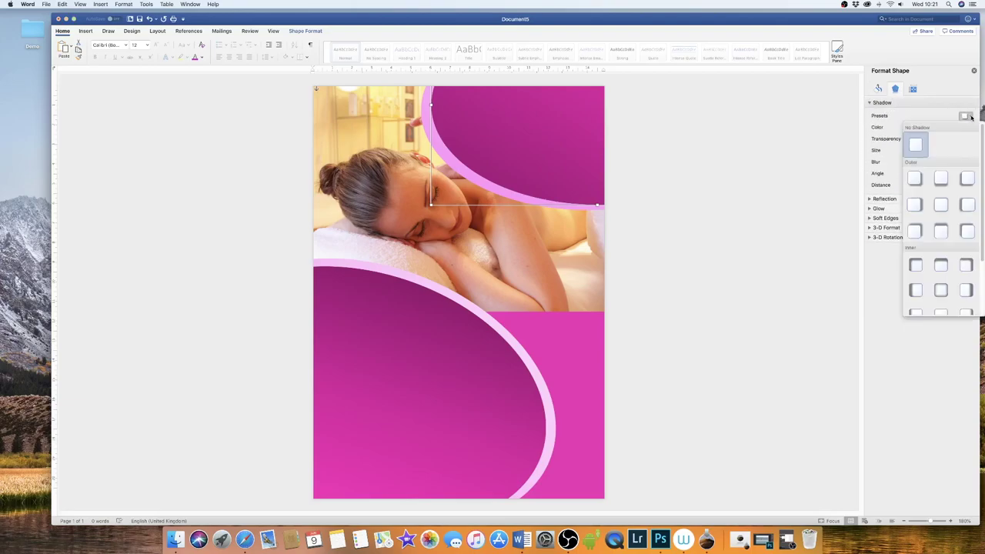
{"action": "left_click", "coordinate": [940, 291]}
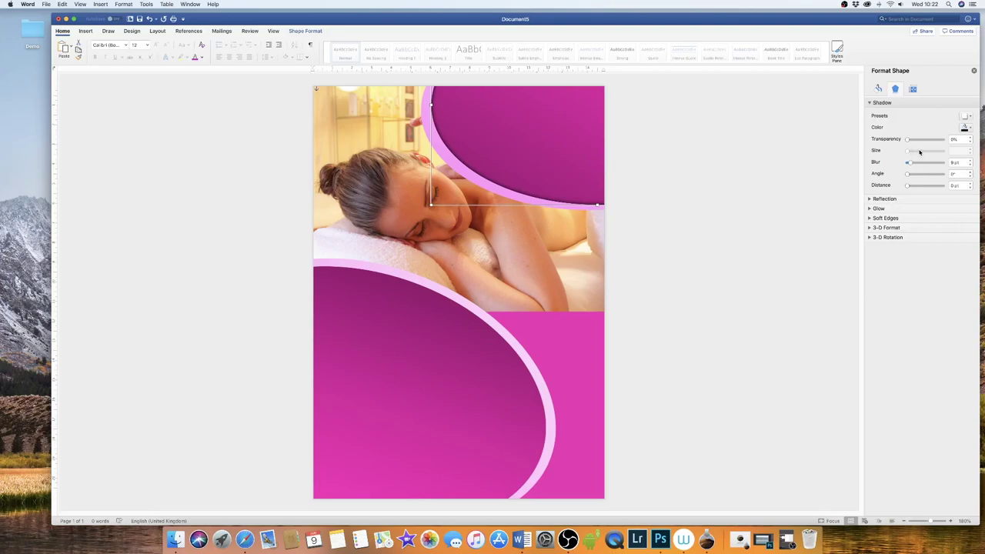
{"action": "left_click_drag", "start_coordinate": [909, 164], "coordinate": [912, 164]}
{"action": "left_click", "coordinate": [450, 350]}
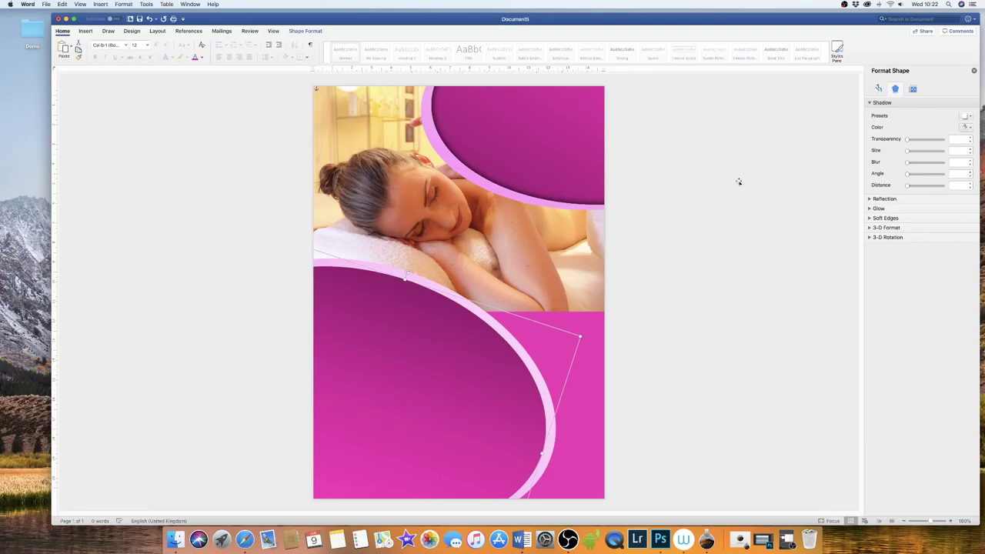
- Give the lower oval a preset shadow (50% transparency, 5 pt blur, 4 pt distance) and the rectangle an inner shadow
{"action": "left_click", "coordinate": [968, 118]}
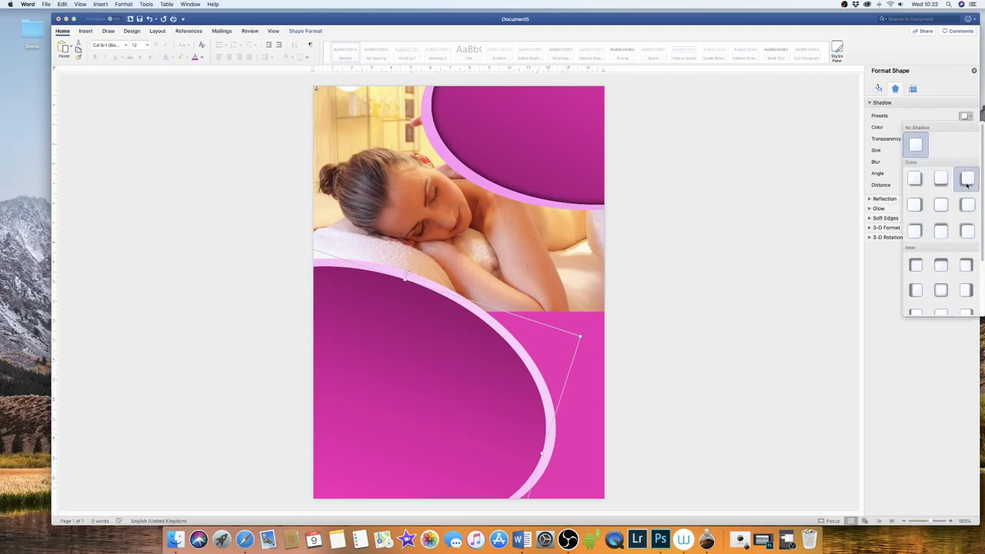
{"action": "left_click", "coordinate": [941, 291]}
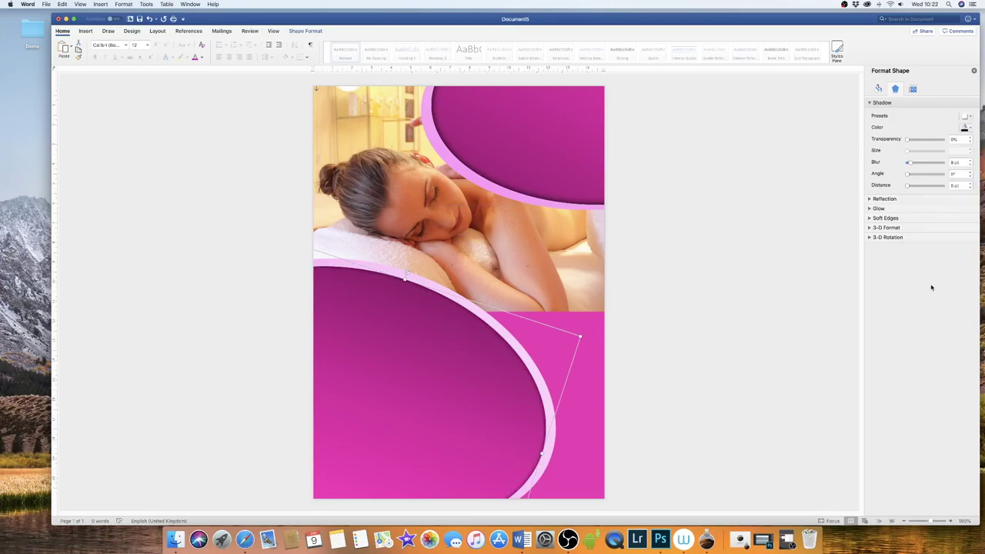
{"action": "left_click", "coordinate": [590, 366]}
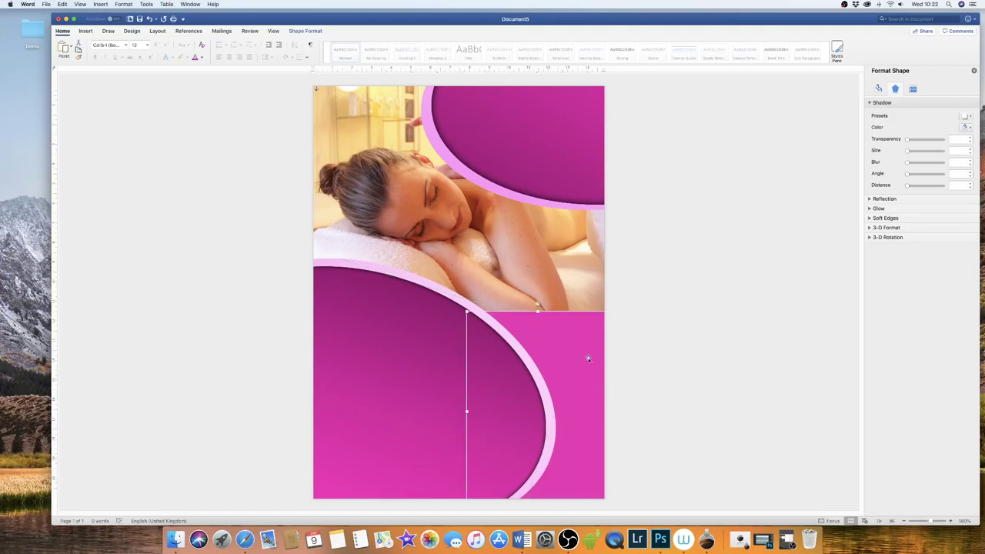
{"action": "left_click", "coordinate": [968, 117]}
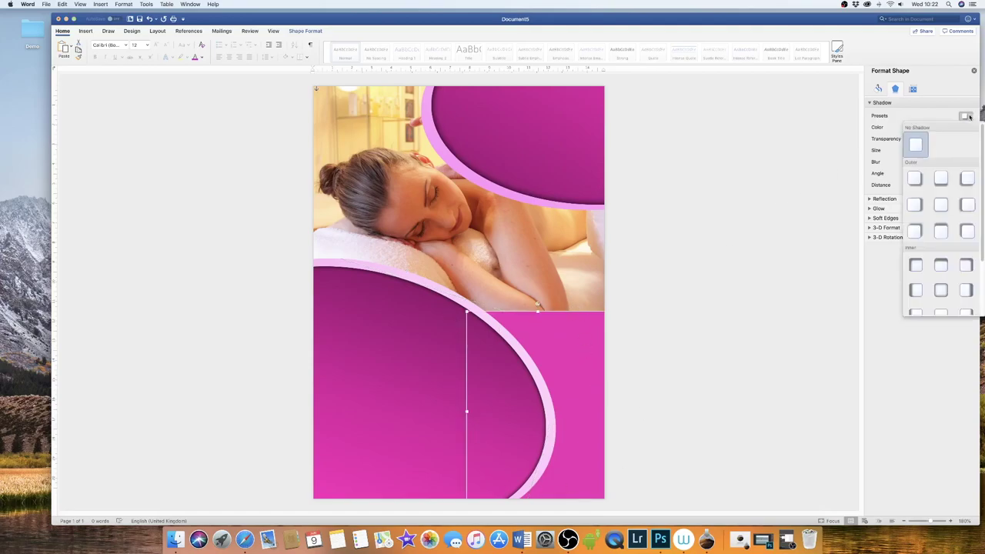
{"action": "left_click", "coordinate": [940, 267]}
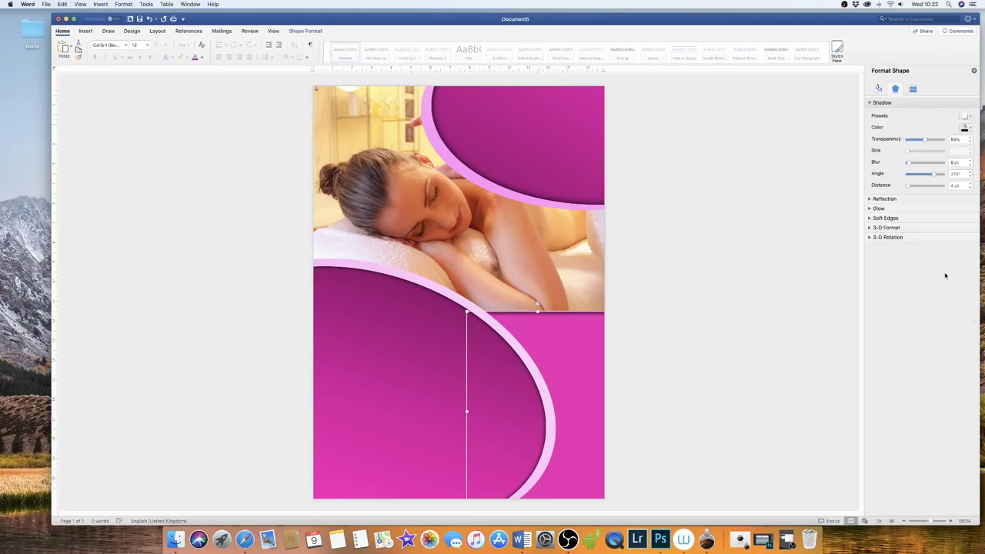
{"action": "left_click", "coordinate": [667, 235]}
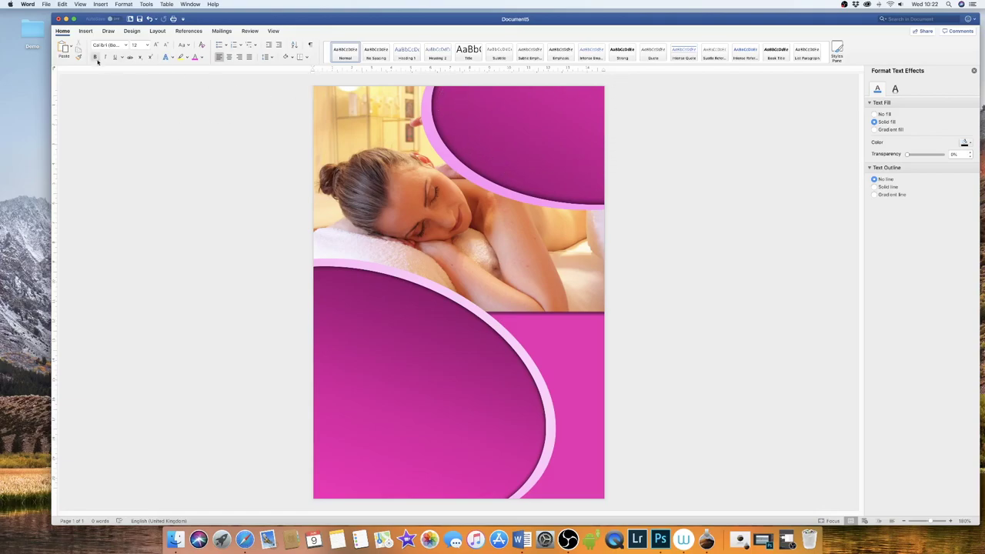
{"action": "left_click", "coordinate": [86, 31]}
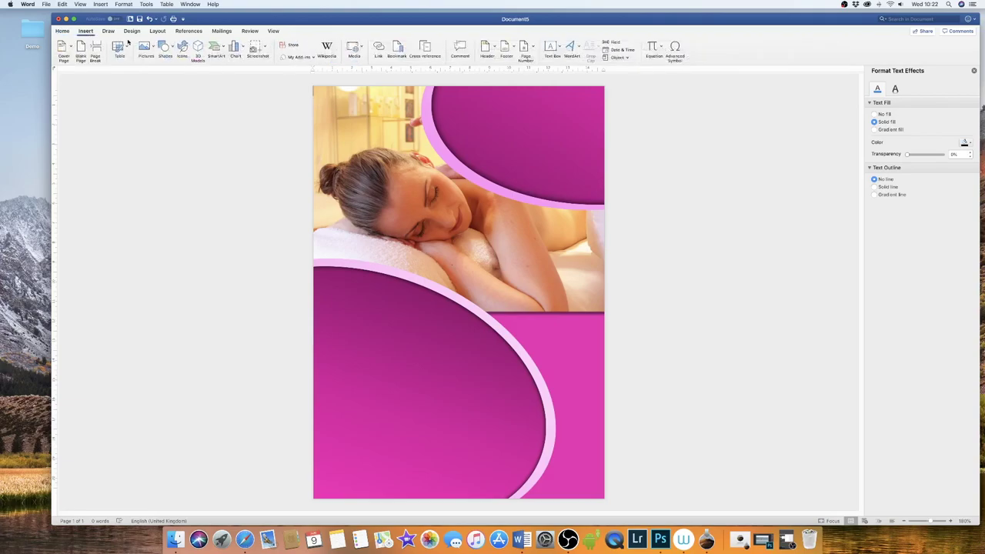
- Draw a text box on the upper oval and type 'Rejuvinate Yourself'
{"action": "left_click", "coordinate": [550, 47]}
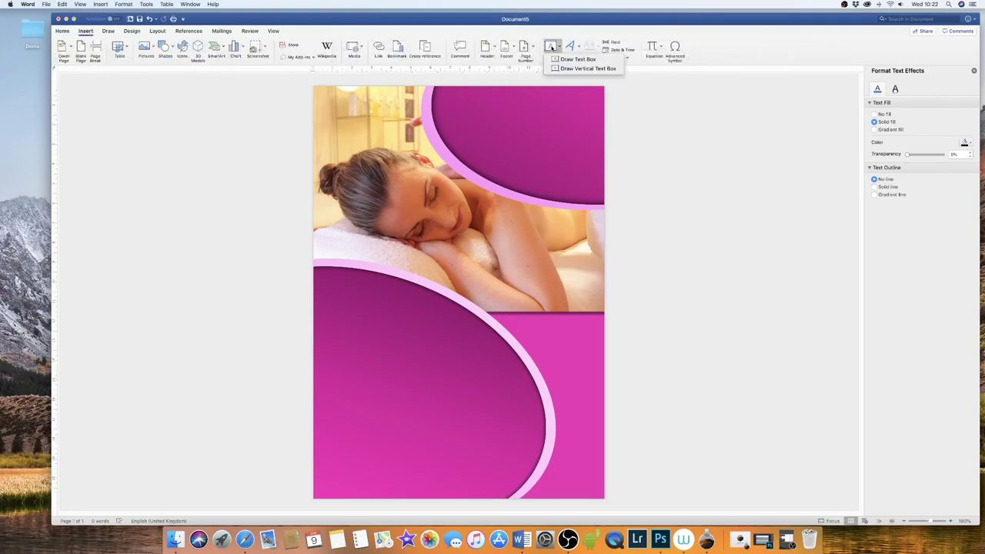
{"action": "left_click", "coordinate": [574, 60]}
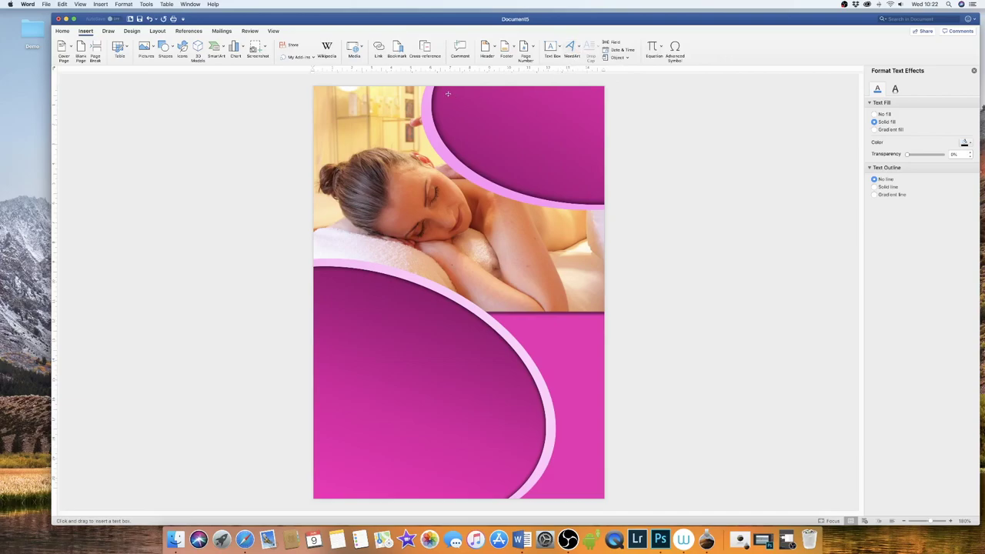
{"action": "left_click_drag", "start_coordinate": [448, 94], "coordinate": [600, 157]}
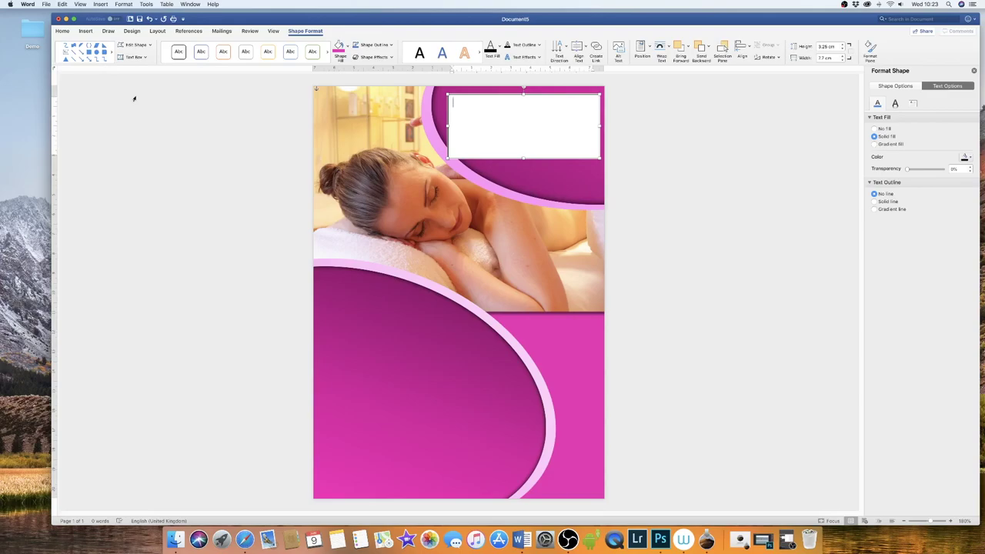
{"action": "type", "text": "Rejuvinate Yourself"}
- Set the heading to Agency FB at 20 pt and narrow its text box to fit
{"action": "left_click_drag", "start_coordinate": [520, 103], "coordinate": [461, 104]}
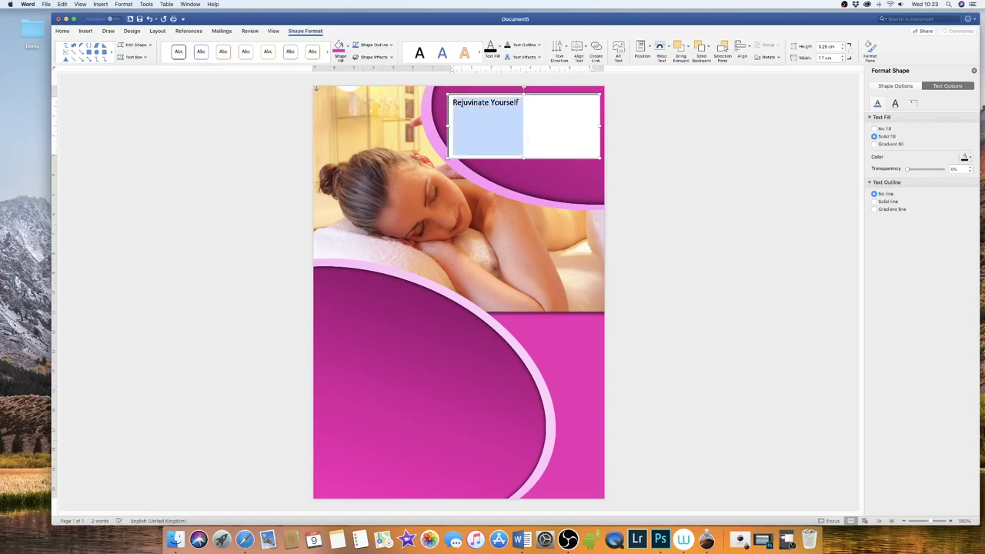
{"action": "left_click", "coordinate": [63, 32]}
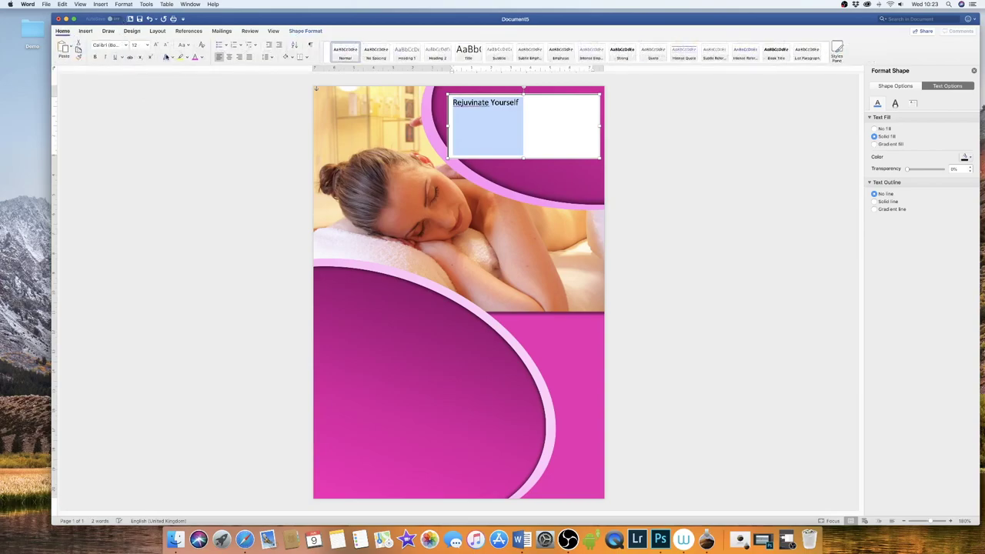
{"action": "left_click", "coordinate": [126, 47]}
{"action": "left_click", "coordinate": [117, 107]}
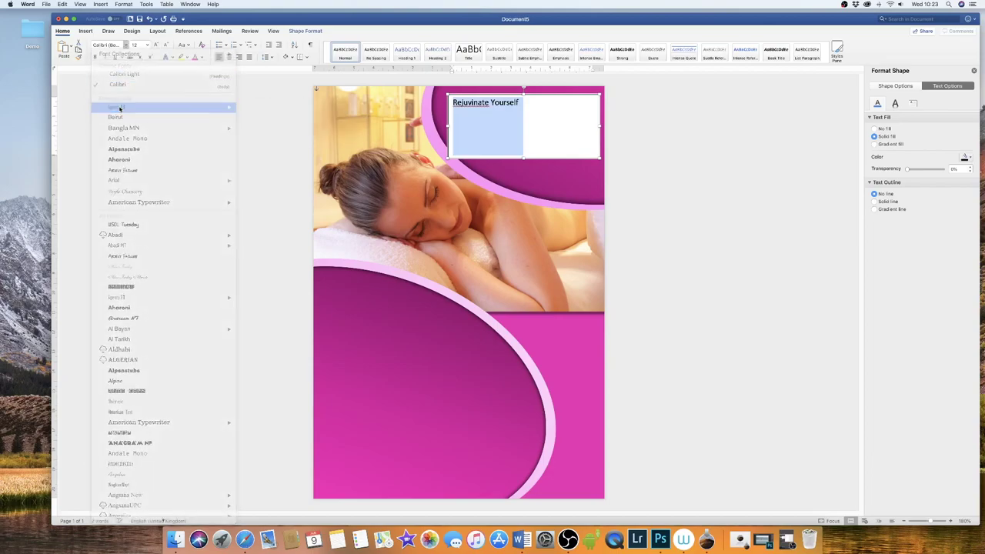
{"action": "left_click", "coordinate": [157, 46]}
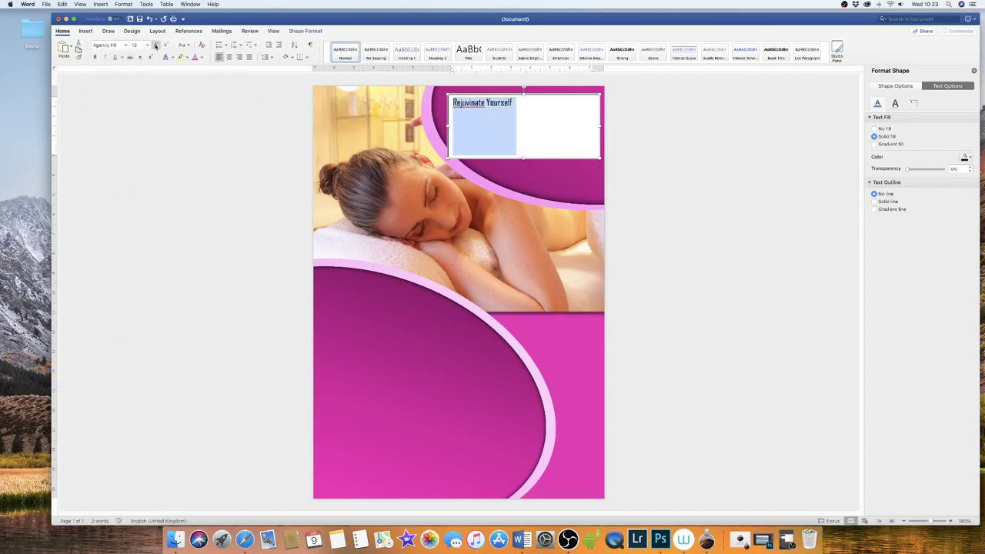
{"action": "left_click", "coordinate": [155, 47]}
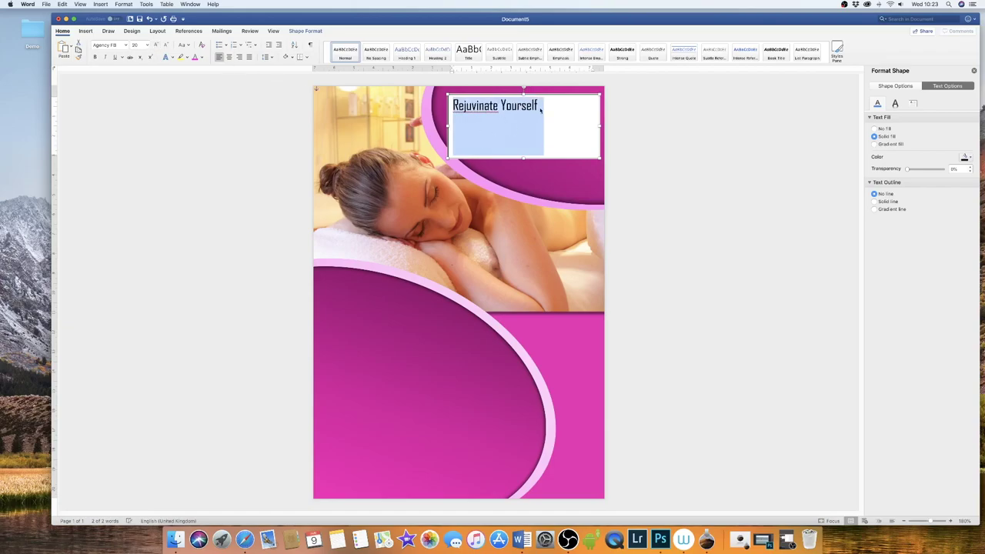
{"action": "left_click", "coordinate": [539, 105]}
{"action": "left_click_drag", "start_coordinate": [600, 125], "coordinate": [546, 126]}
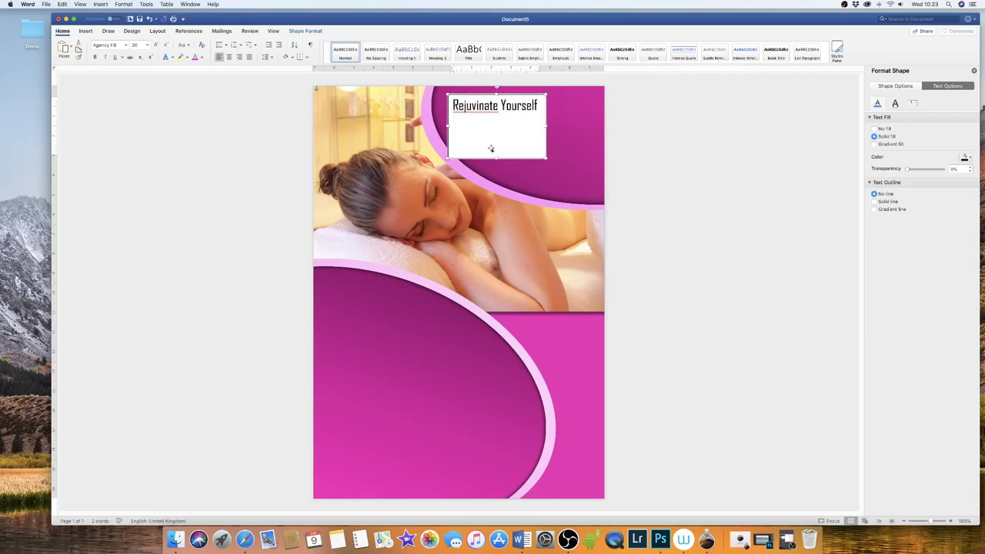
- Make the heading text white and give its text box No fill and No line
{"action": "left_click", "coordinate": [202, 58]}
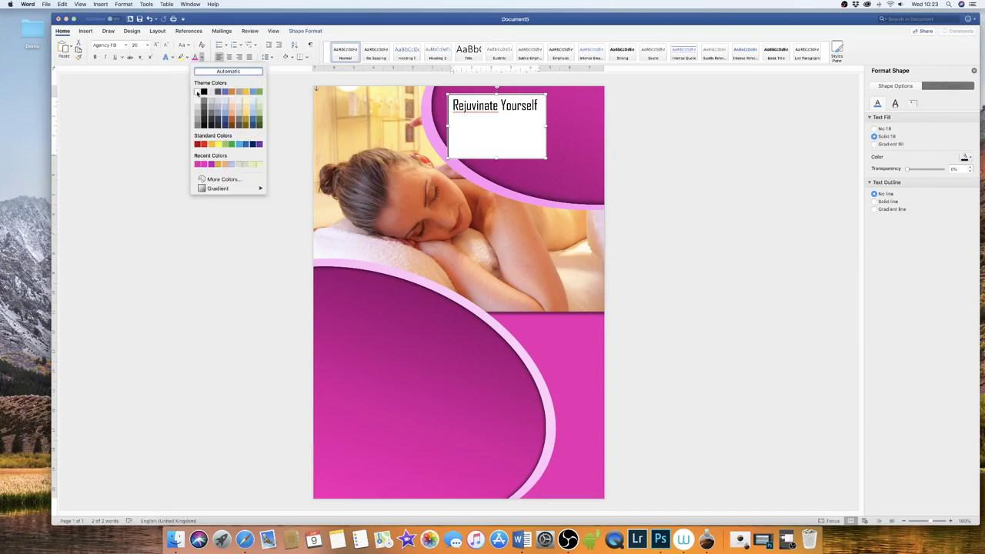
{"action": "left_click", "coordinate": [197, 93]}
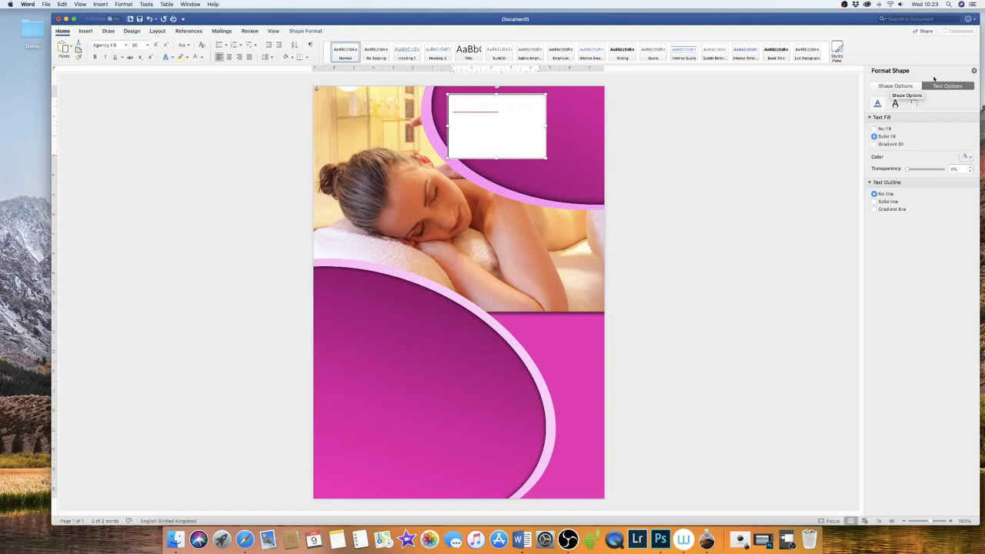
{"action": "left_click", "coordinate": [973, 70]}
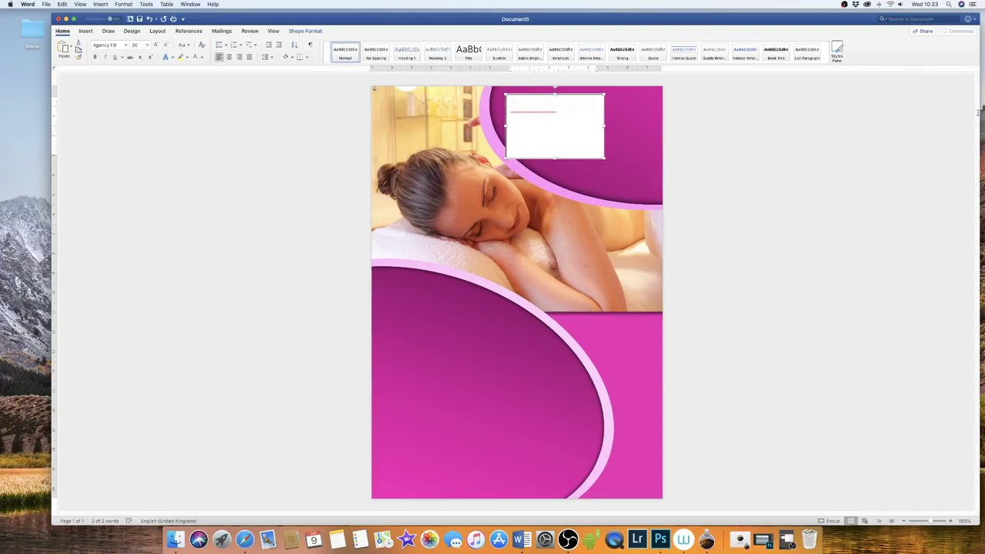
{"action": "double_click", "coordinate": [583, 133]}
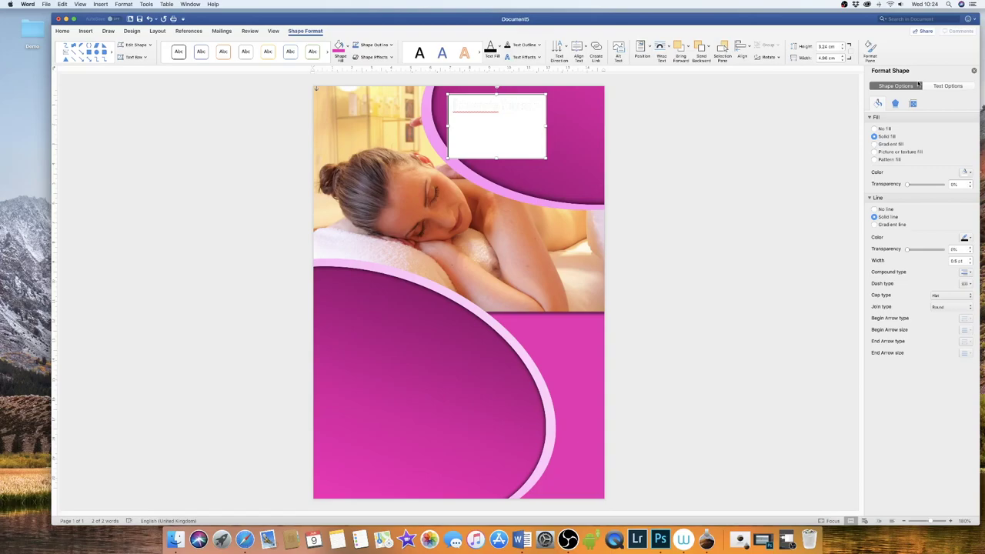
{"action": "left_click", "coordinate": [871, 117]}
{"action": "left_click", "coordinate": [869, 127]}
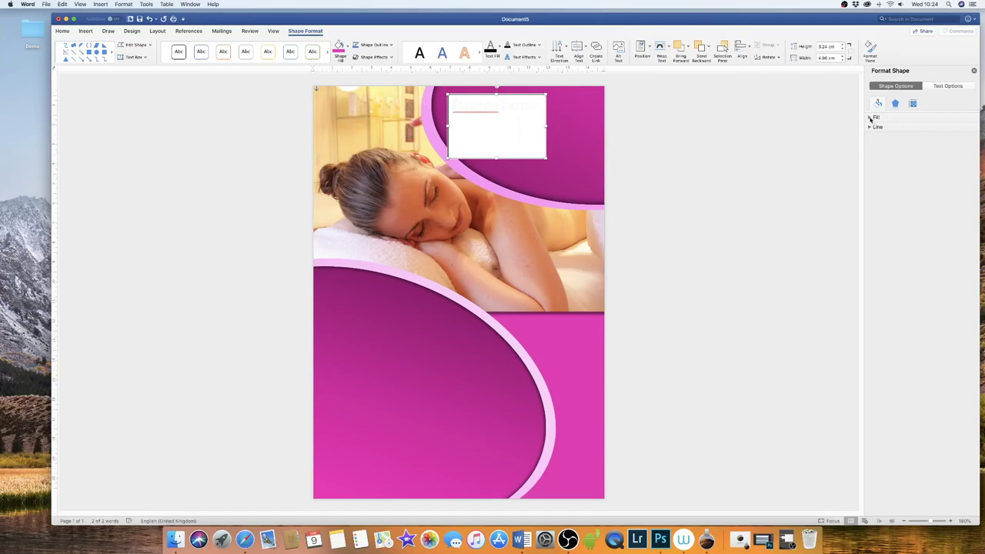
{"action": "left_click", "coordinate": [870, 116]}
{"action": "left_click", "coordinate": [870, 198]}
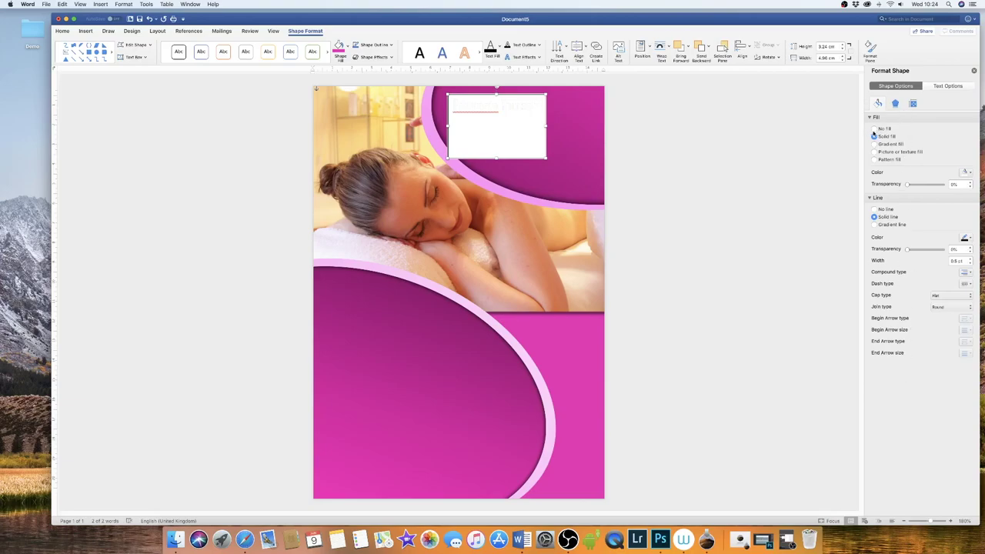
{"action": "left_click", "coordinate": [874, 128]}
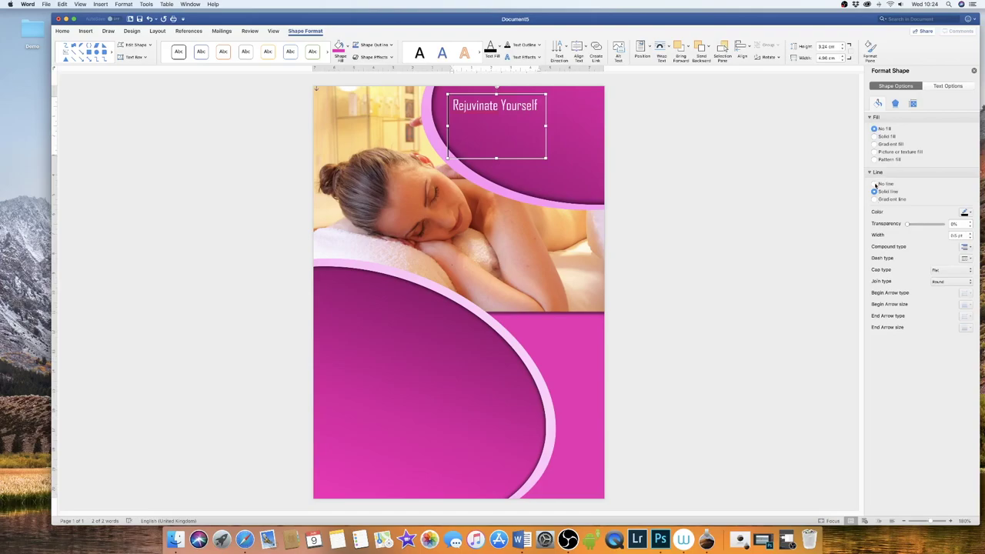
{"action": "left_click", "coordinate": [874, 184]}
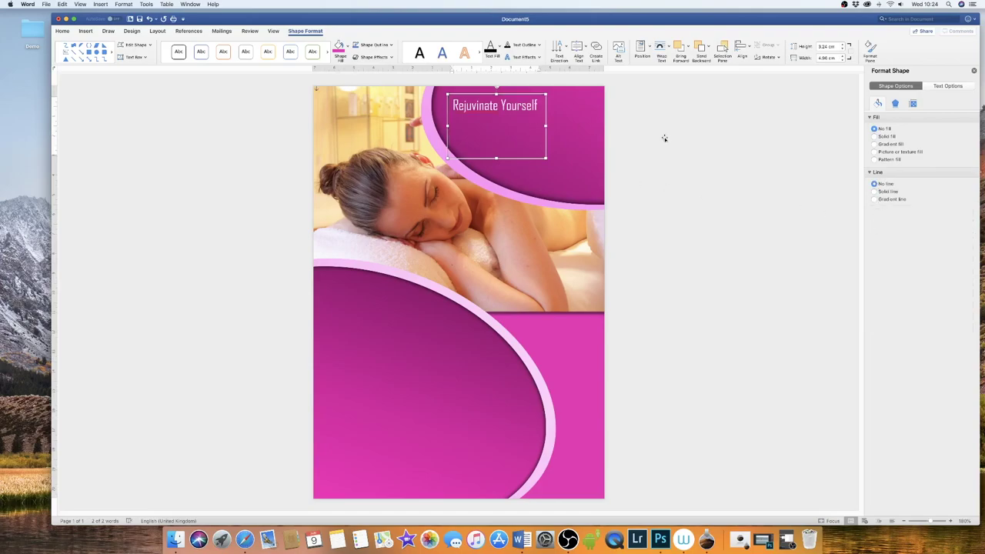
{"action": "key", "text": "Tab"}
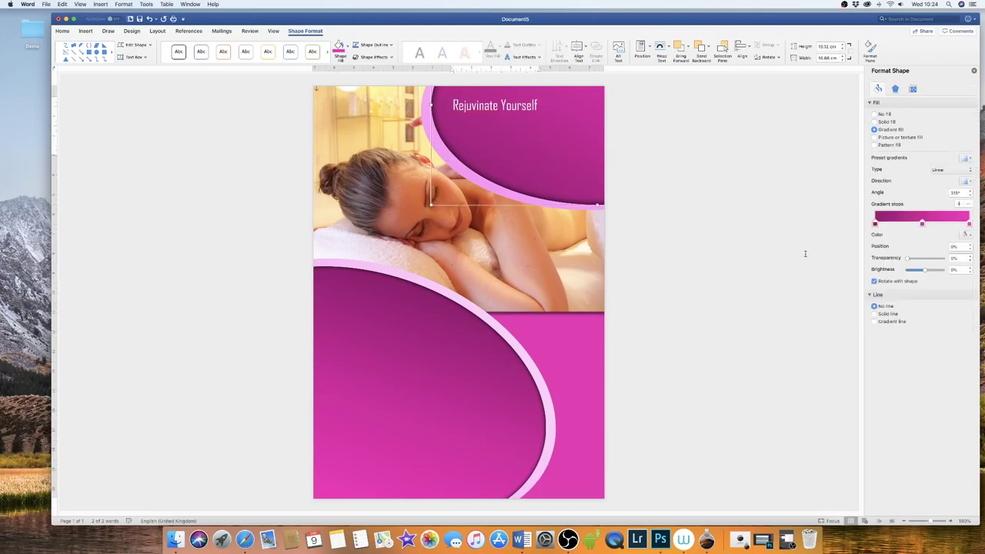
- Reposition the heading text box on the oval and shorten it to one line
{"action": "left_click", "coordinate": [485, 106]}
{"action": "left_click_drag", "start_coordinate": [485, 106], "coordinate": [479, 105]}
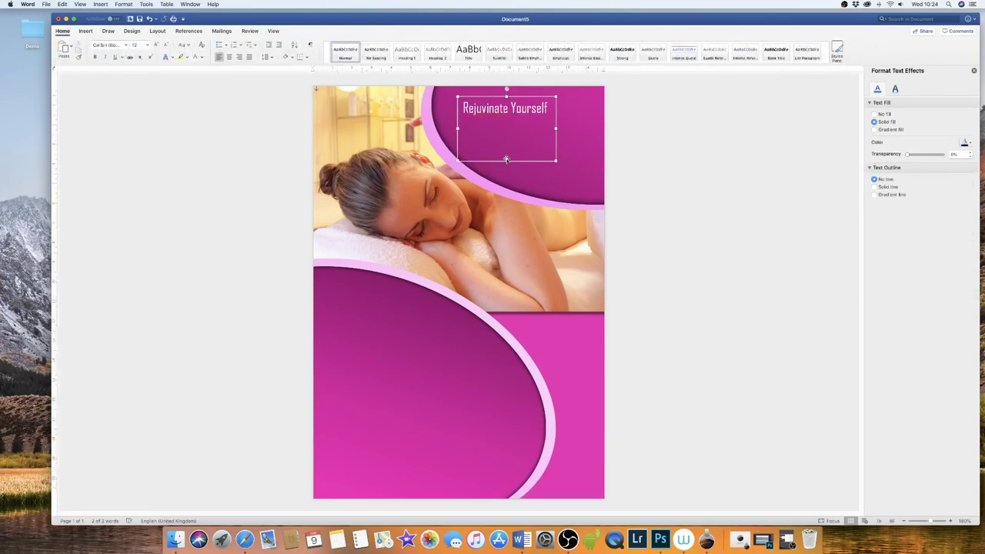
{"action": "left_click_drag", "start_coordinate": [507, 161], "coordinate": [513, 106]}
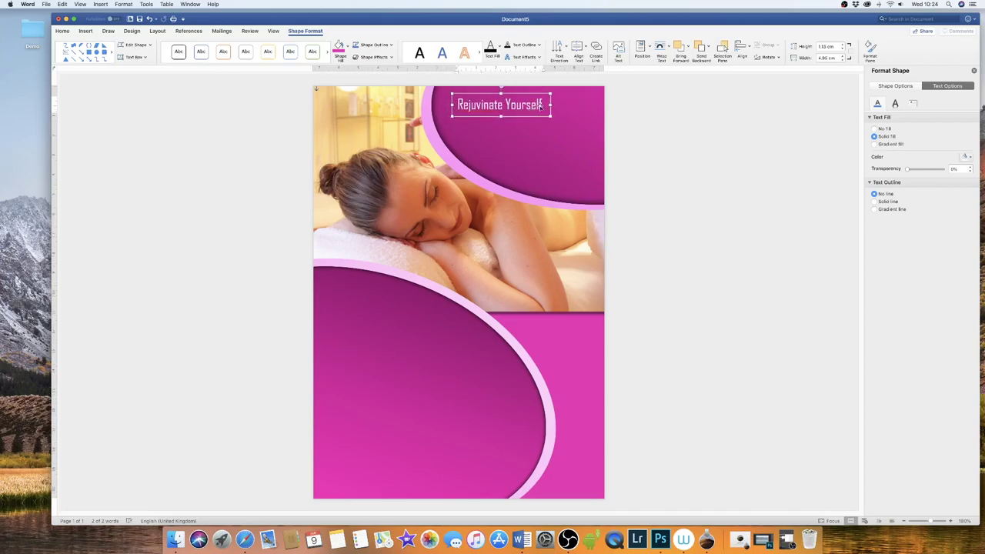
- Draw a new text box below the heading and type HEALTH & BEAUTY
{"action": "left_click", "coordinate": [659, 154]}
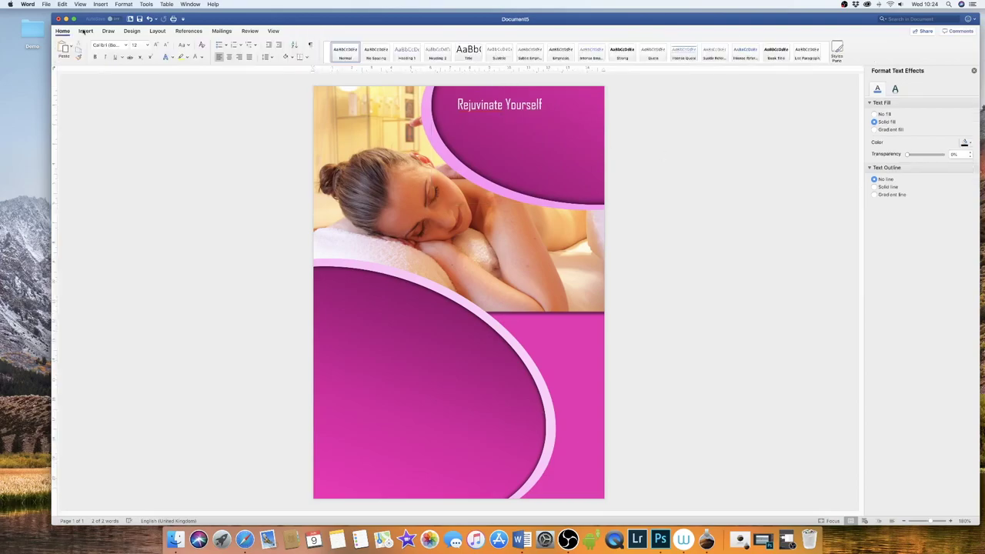
{"action": "left_click", "coordinate": [558, 47]}
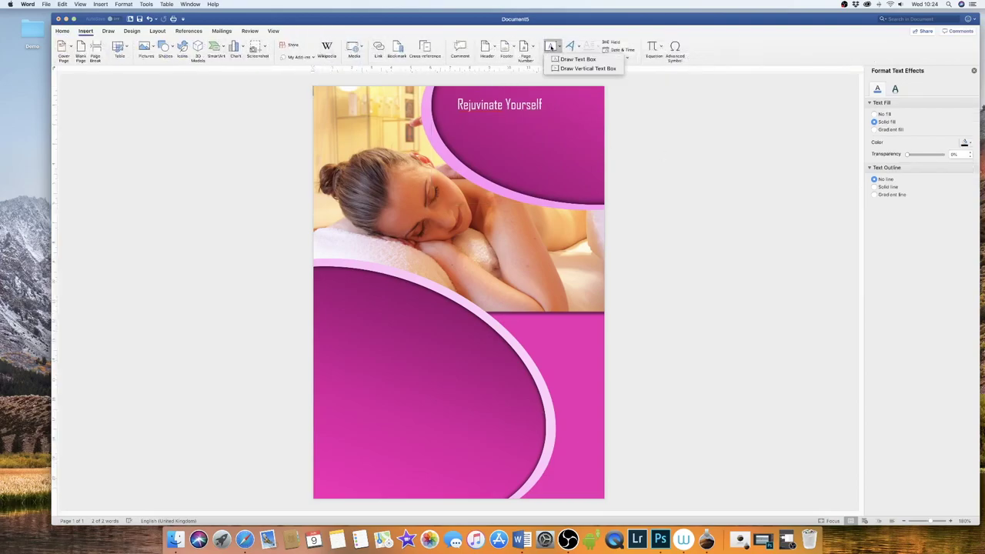
{"action": "left_click", "coordinate": [577, 68]}
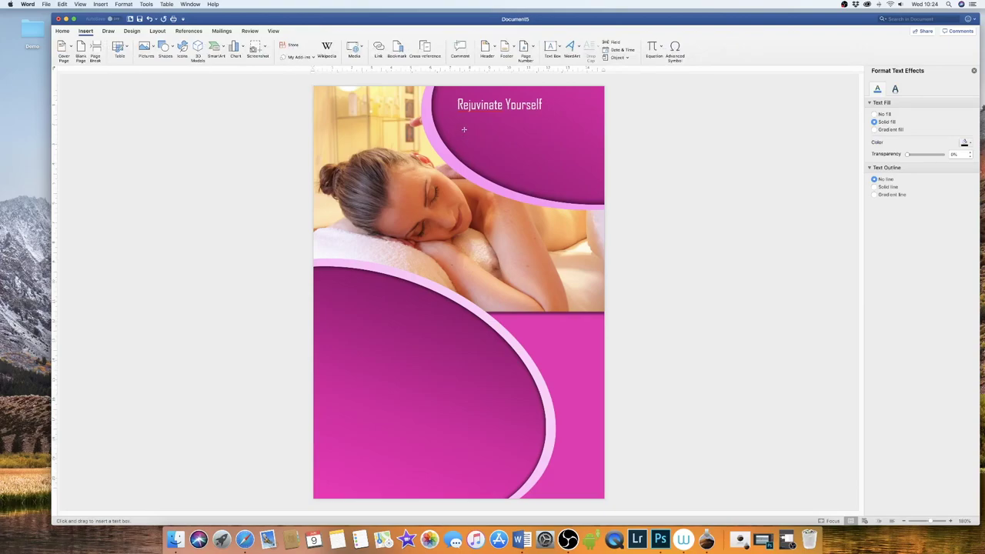
{"action": "left_click_drag", "start_coordinate": [464, 129], "coordinate": [554, 153]}
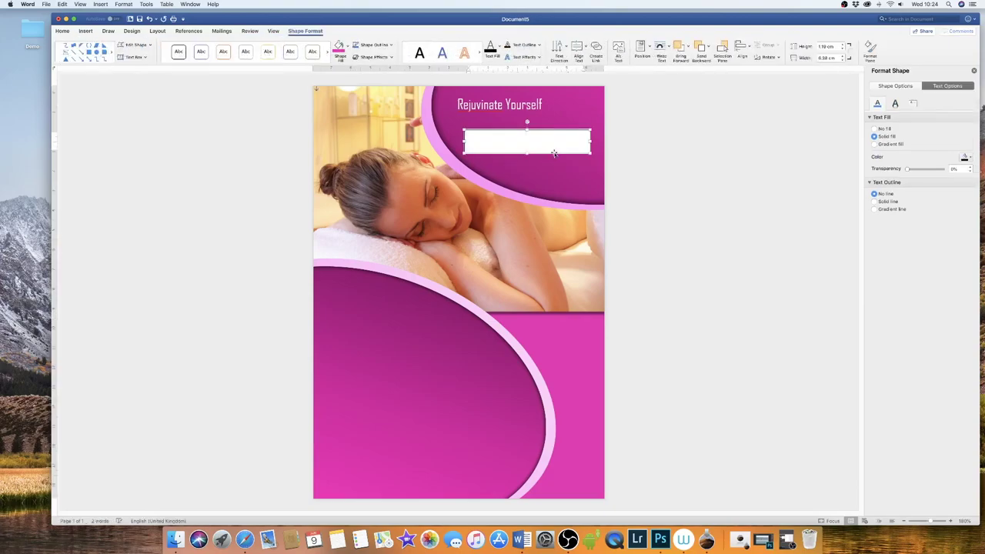
{"action": "type", "text": "HEALTH & BEAUTY"}
- Make HEALTH & BEAUTY white Agency FB, with no fill and no outline on its box
{"action": "left_click_drag", "start_coordinate": [534, 138], "coordinate": [482, 137]}
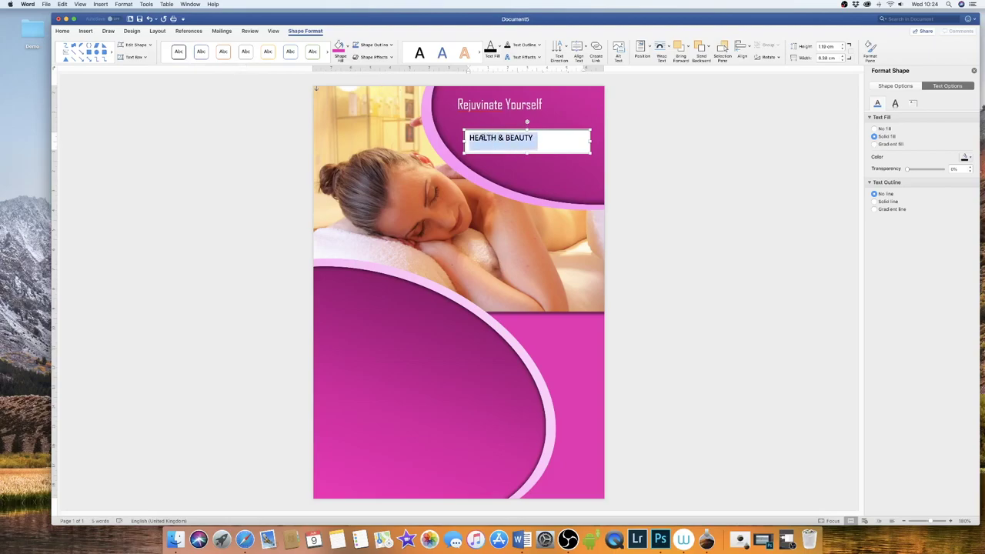
{"action": "left_click", "coordinate": [63, 32]}
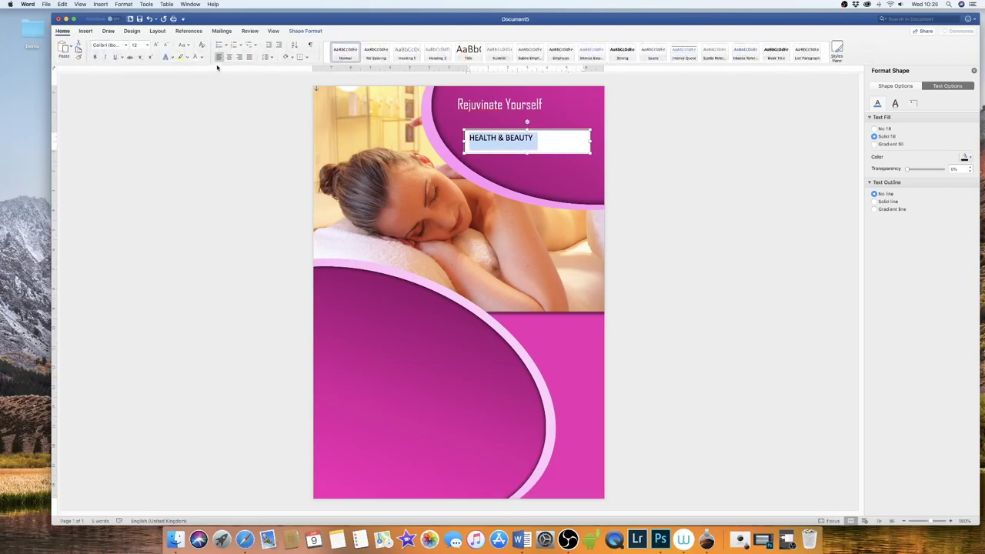
{"action": "left_click", "coordinate": [196, 58]}
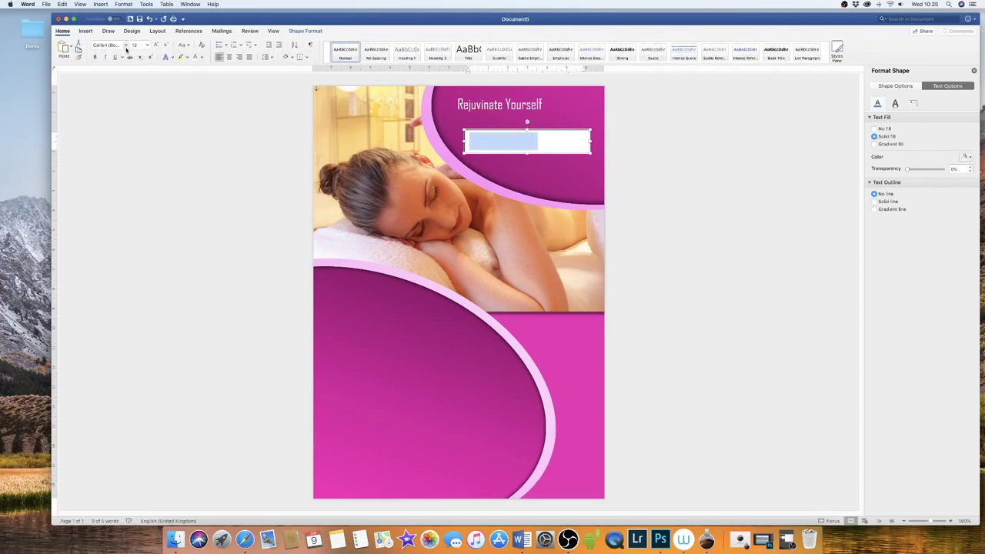
{"action": "left_click", "coordinate": [127, 47]}
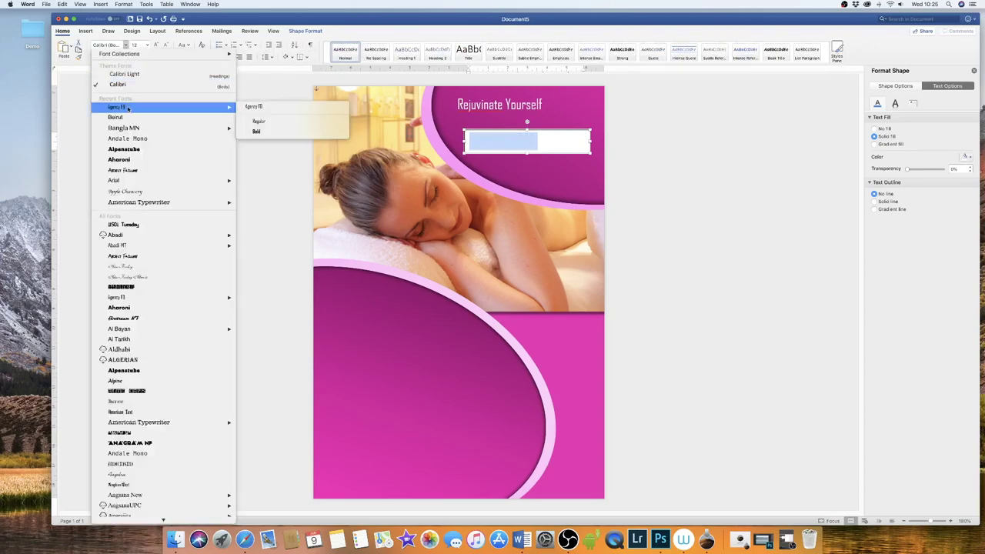
{"action": "left_click", "coordinate": [160, 107]}
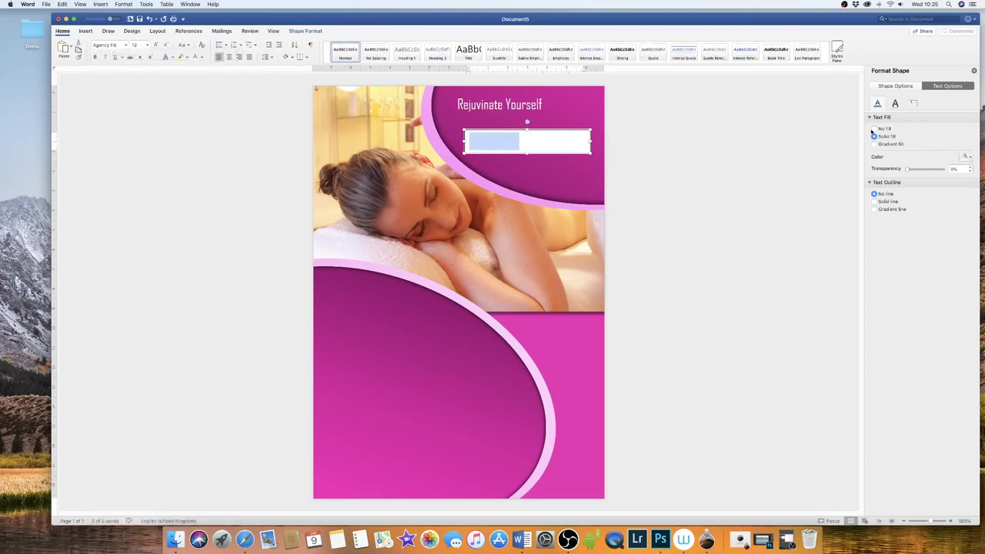
{"action": "left_click", "coordinate": [889, 87]}
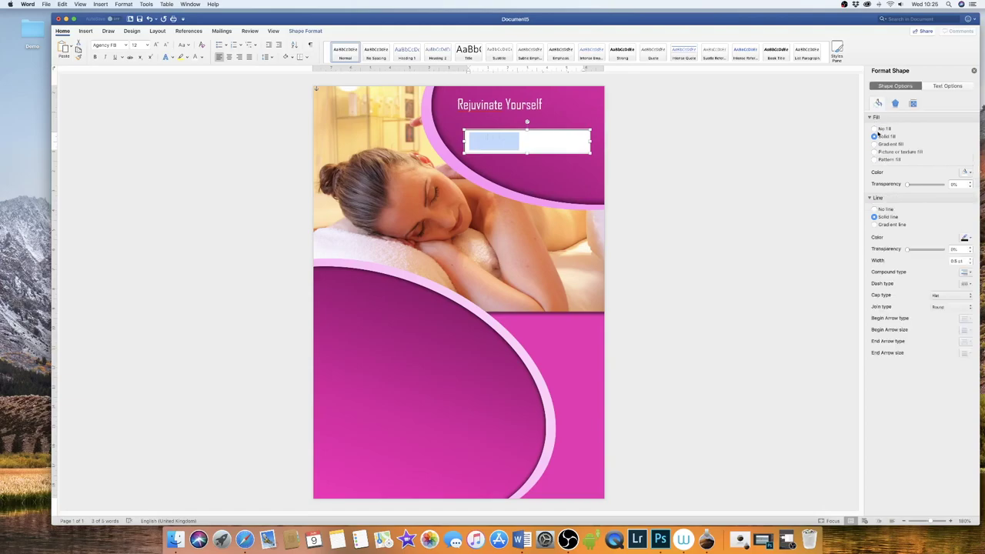
{"action": "left_click", "coordinate": [874, 128]}
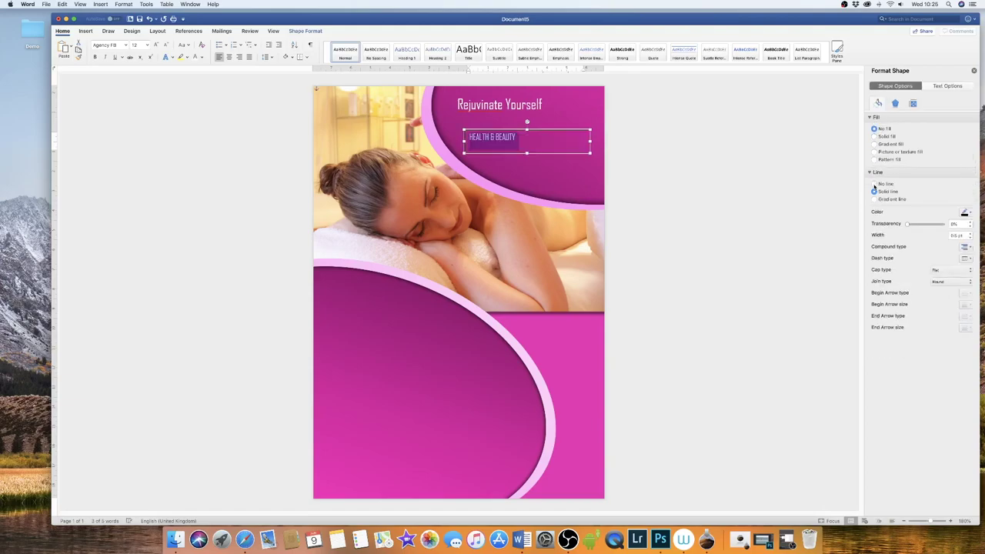
{"action": "left_click", "coordinate": [874, 184]}
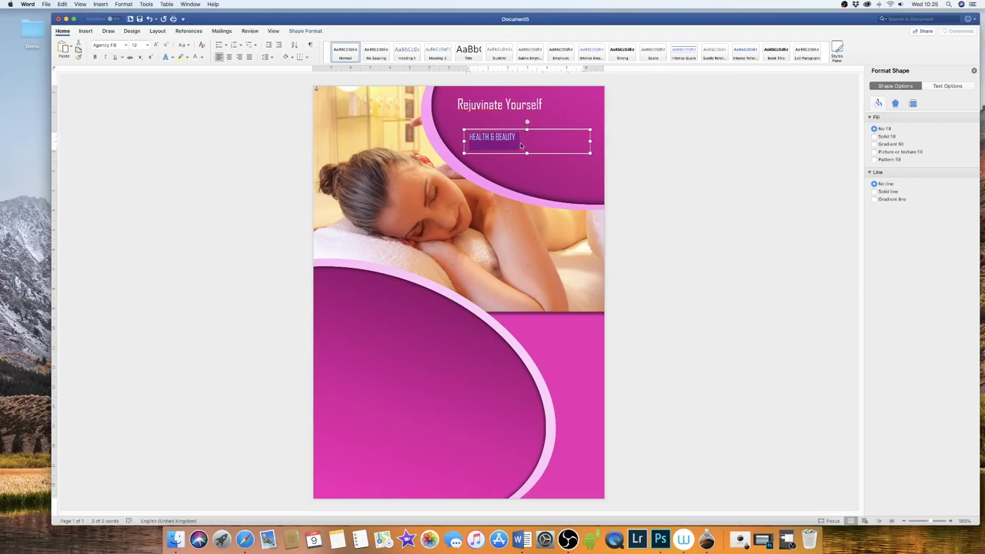
- Enlarge HEALTH & BEAUTY to 18 pt, narrow its box and tuck it under the heading
{"action": "left_click", "coordinate": [156, 45]}
{"action": "left_click", "coordinate": [155, 45]}
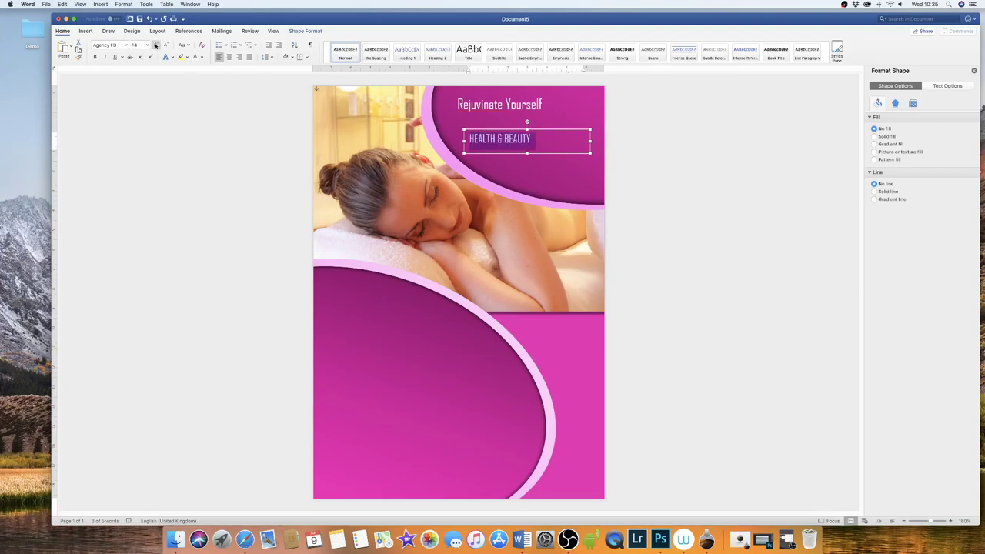
{"action": "left_click", "coordinate": [156, 45]}
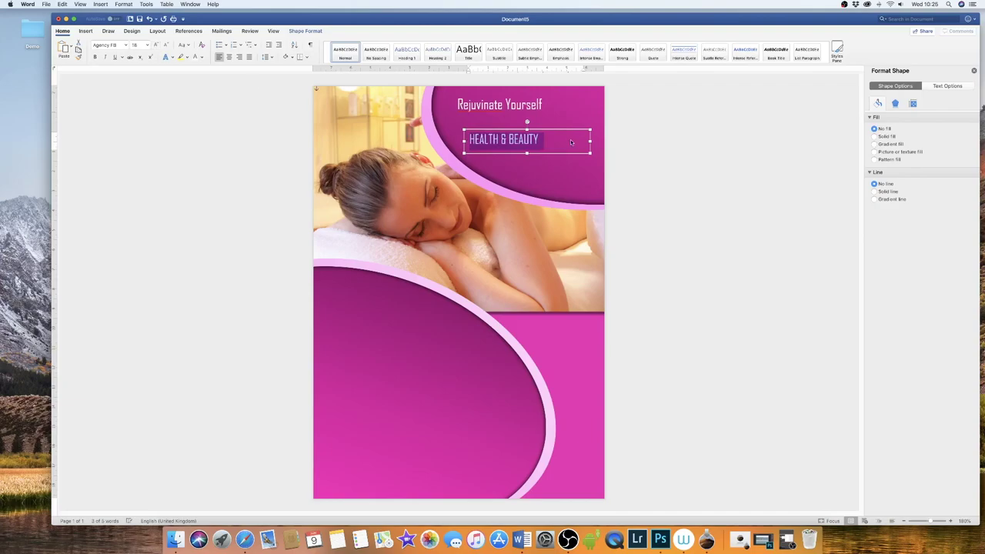
{"action": "mouse_move", "coordinate": [588, 139]}
{"action": "left_mouse_down"}
{"action": "mouse_move", "coordinate": [500, 141]}
{"action": "mouse_move", "coordinate": [490, 125]}
{"action": "left_mouse_up"}
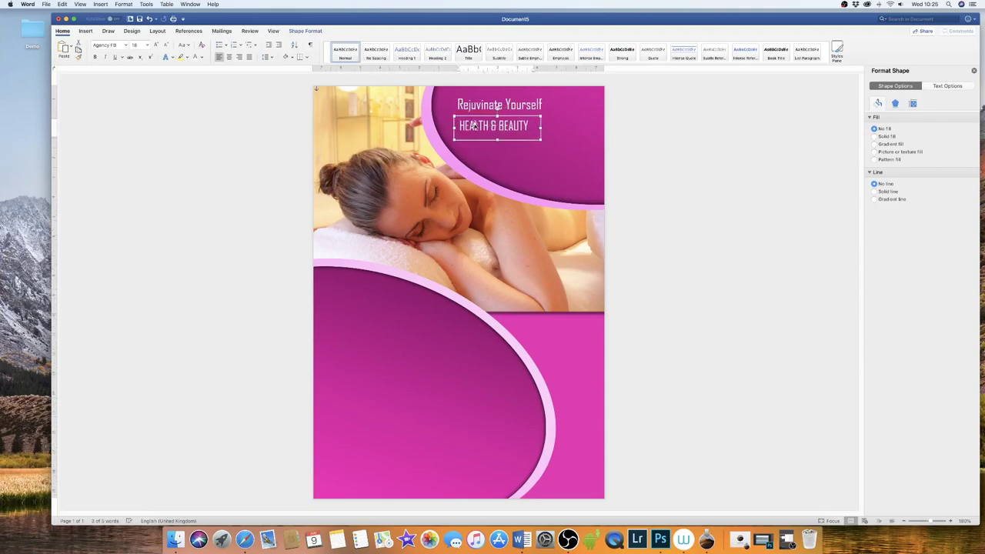
{"action": "left_click", "coordinate": [650, 133]}
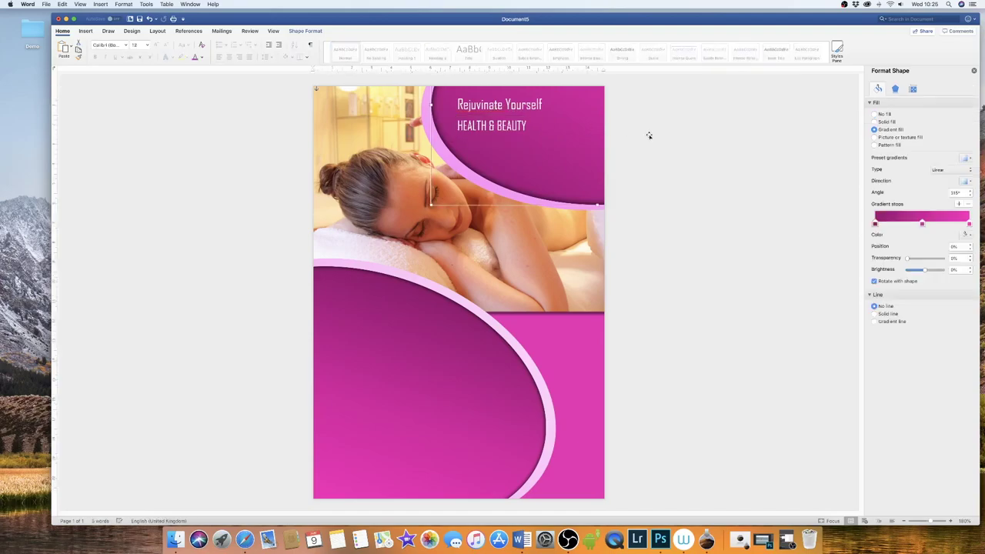
{"action": "left_click", "coordinate": [764, 289]}
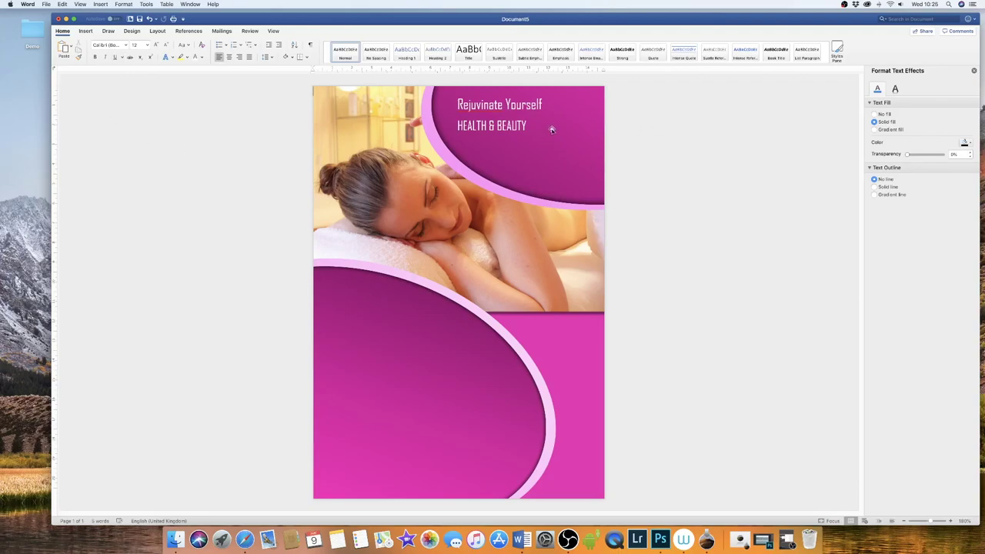
{"action": "left_click", "coordinate": [84, 32]}
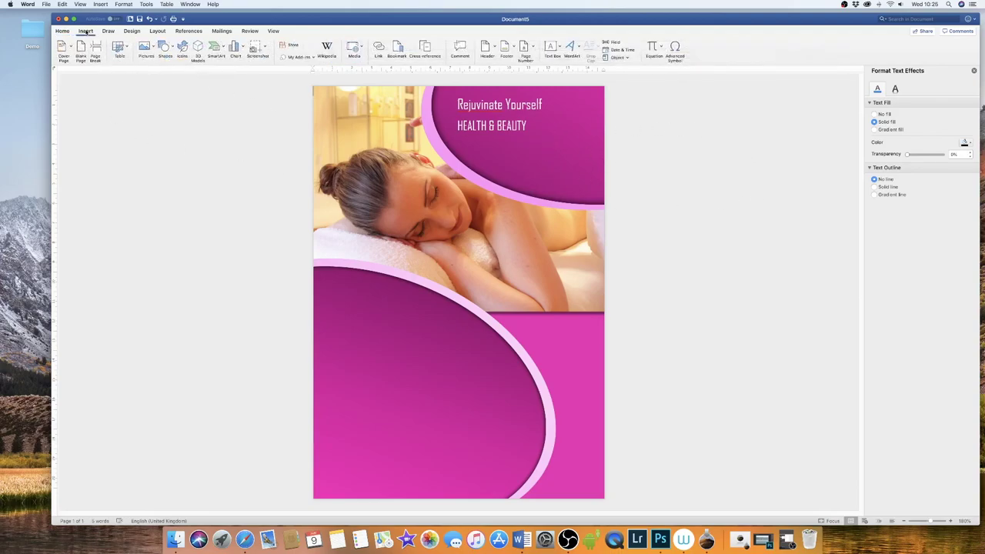
- Insert the sprouting-plant icon from the Weather and seasons icon category
{"action": "left_click", "coordinate": [182, 48]}
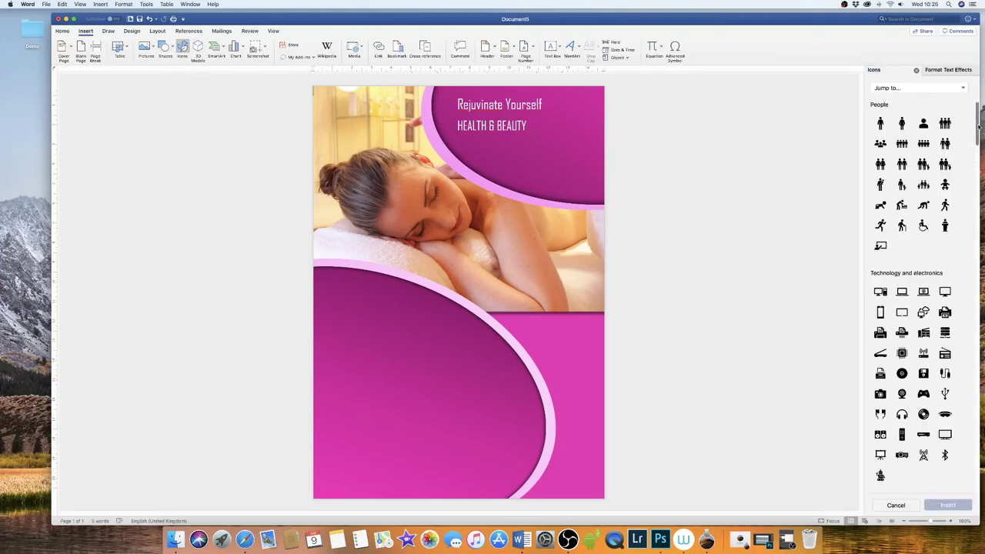
{"action": "left_click", "coordinate": [962, 87]}
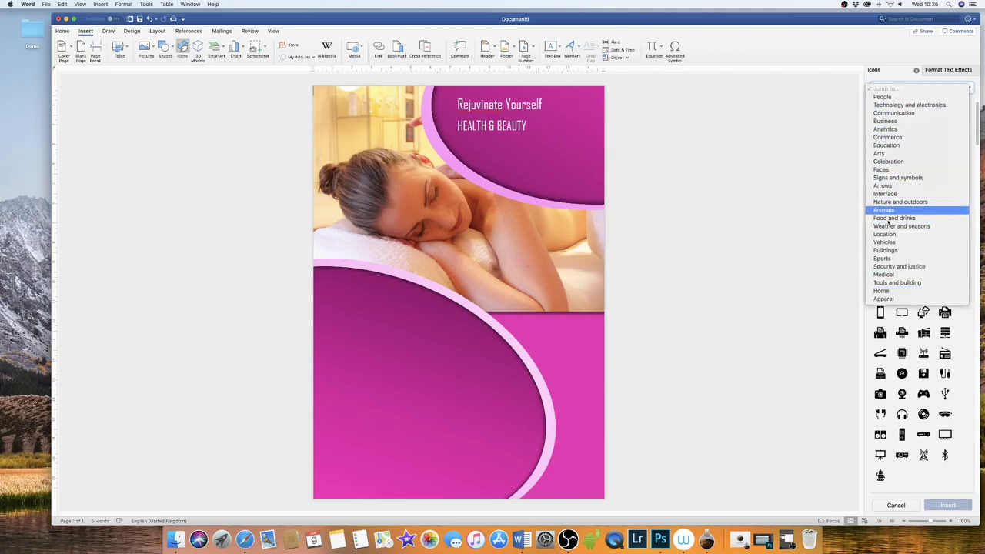
{"action": "left_click", "coordinate": [827, 268]}
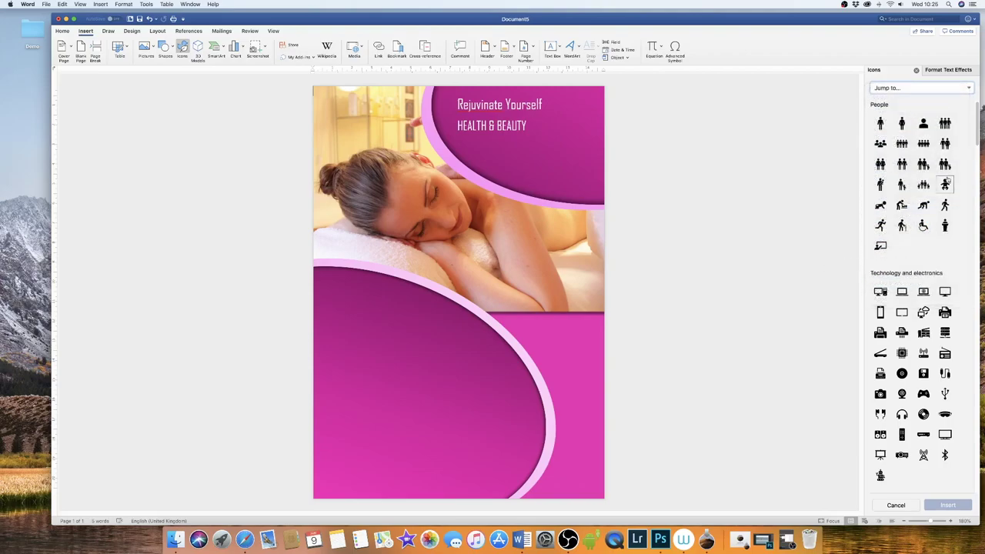
{"action": "left_click_drag", "start_coordinate": [978, 134], "coordinate": [978, 368]}
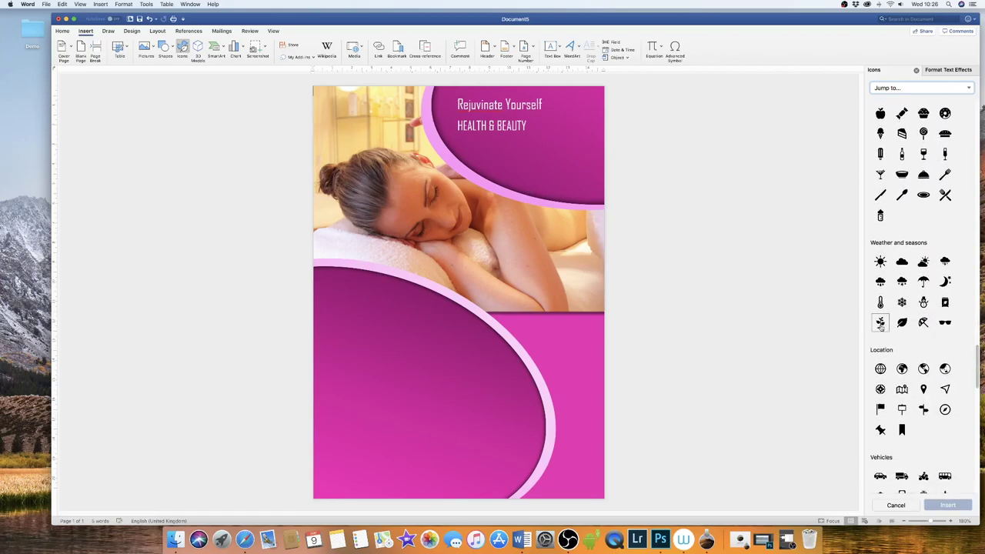
{"action": "left_click", "coordinate": [880, 323]}
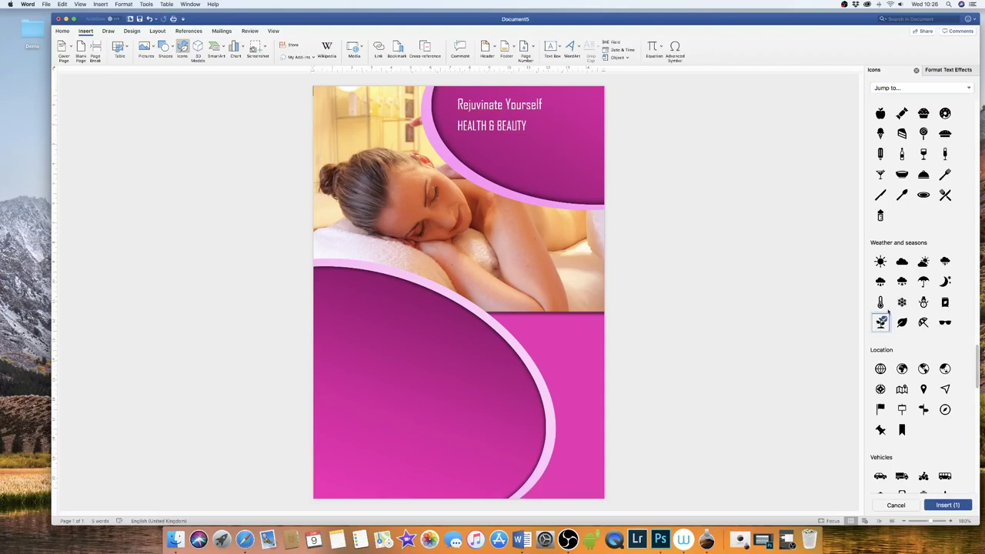
{"action": "left_click", "coordinate": [954, 506]}
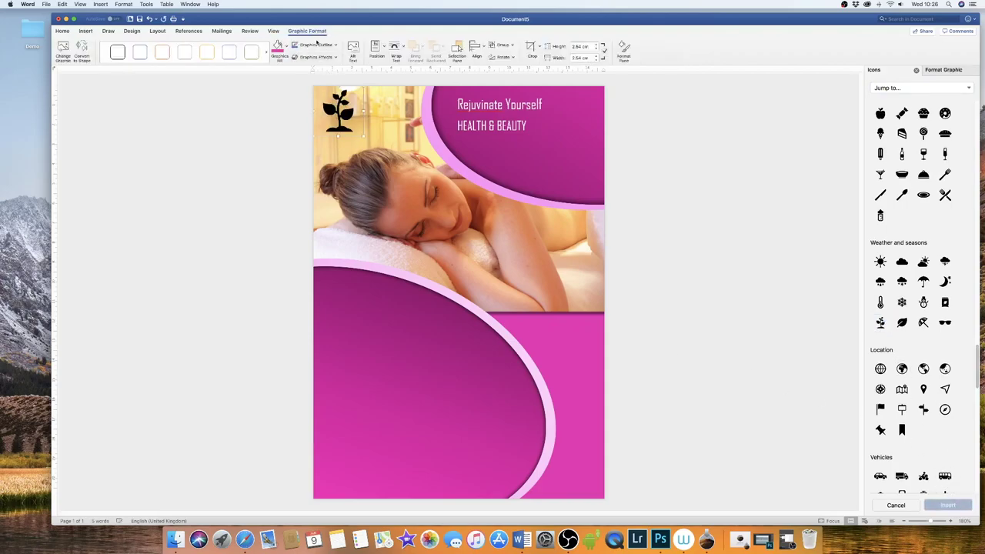
- Set the plant icon's wrapping to Behind Text and move it down onto the photo
{"action": "left_click_drag", "start_coordinate": [339, 115], "coordinate": [483, 208]}
{"action": "left_click_drag", "start_coordinate": [339, 121], "coordinate": [396, 214]}
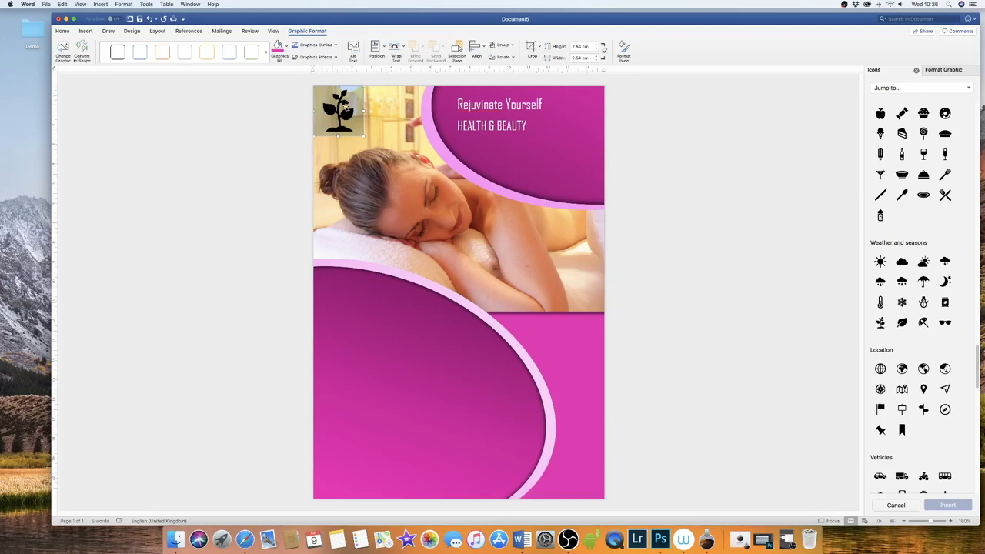
{"action": "left_click", "coordinate": [345, 106]}
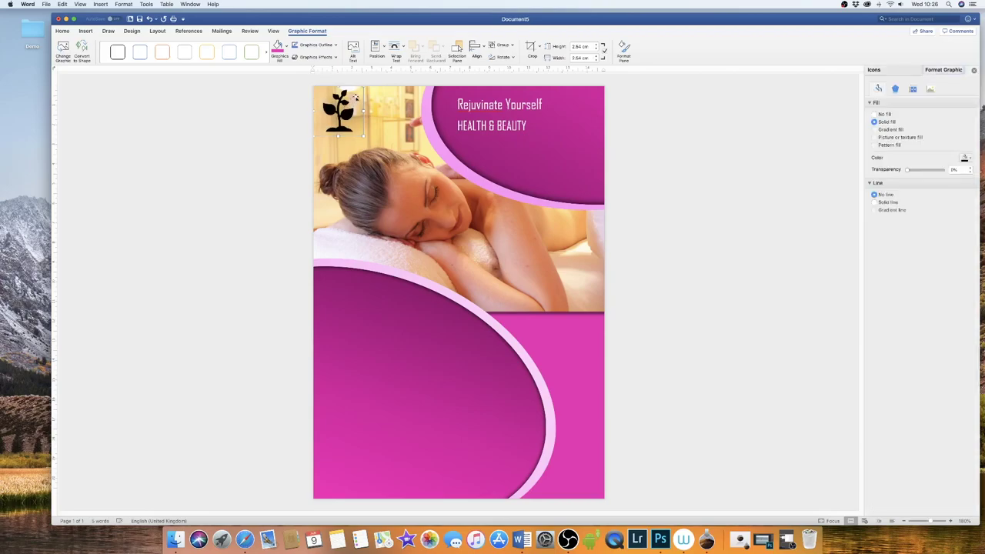
{"action": "left_click", "coordinate": [404, 48]}
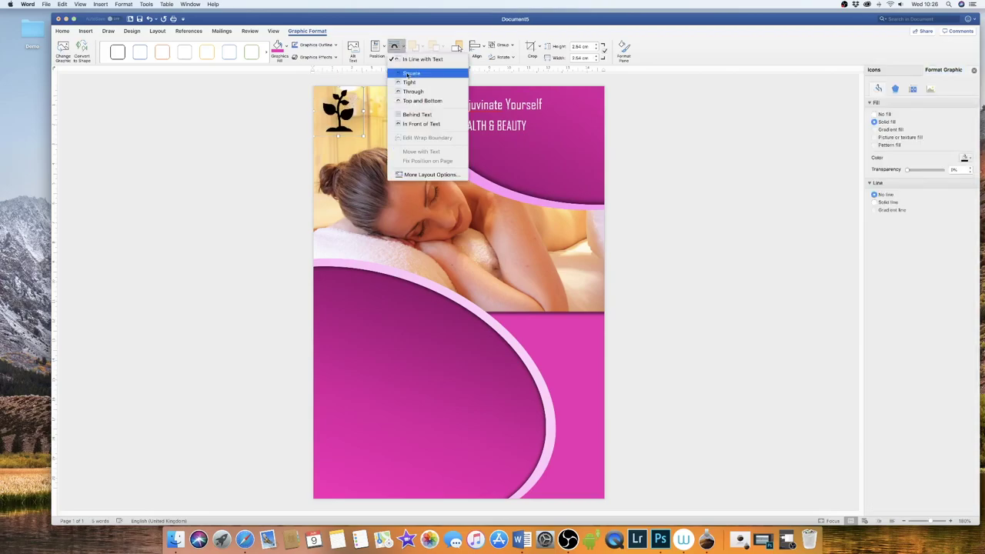
{"action": "left_click", "coordinate": [416, 115]}
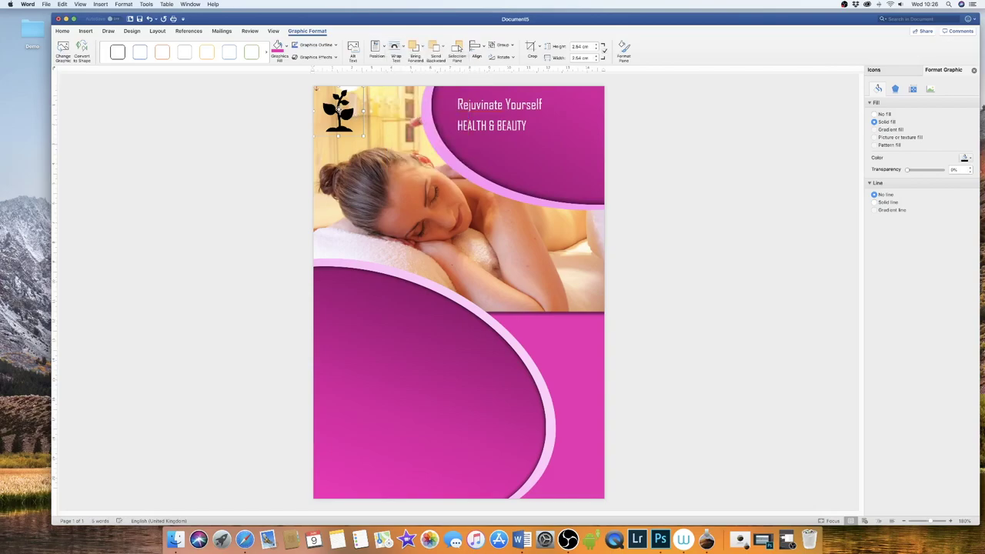
{"action": "mouse_move", "coordinate": [338, 109]}
{"action": "left_mouse_down"}
{"action": "mouse_move", "coordinate": [453, 152]}
{"action": "mouse_move", "coordinate": [575, 152]}
{"action": "mouse_move", "coordinate": [518, 169]}
{"action": "mouse_move", "coordinate": [519, 230]}
{"action": "mouse_move", "coordinate": [532, 161]}
{"action": "mouse_move", "coordinate": [526, 233]}
{"action": "mouse_move", "coordinate": [532, 171]}
{"action": "mouse_move", "coordinate": [523, 231]}
{"action": "mouse_move", "coordinate": [530, 175]}
{"action": "mouse_move", "coordinate": [523, 220]}
{"action": "left_mouse_up"}
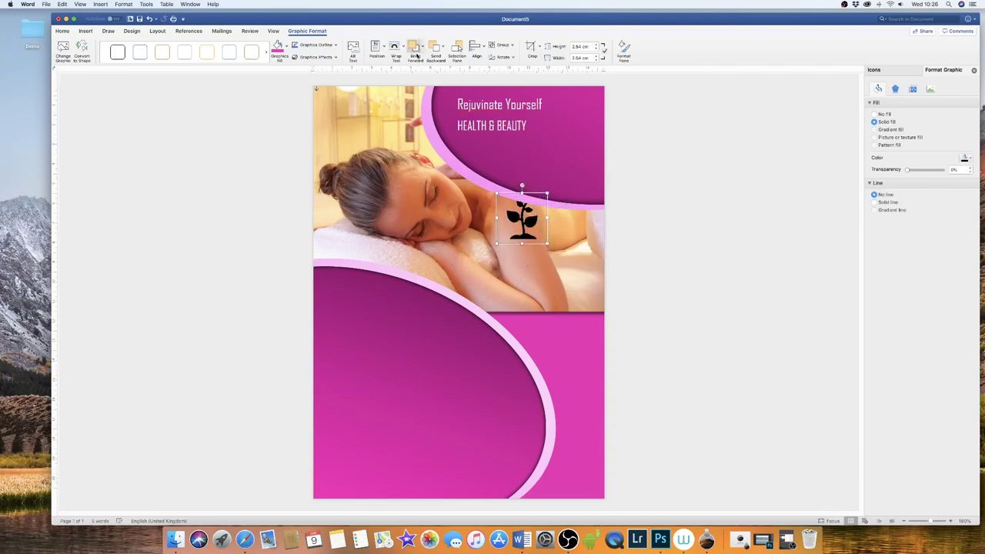
- Bring the icon forward, set it In Front of Text, and drag it into the pink header
{"action": "left_click", "coordinate": [422, 49]}
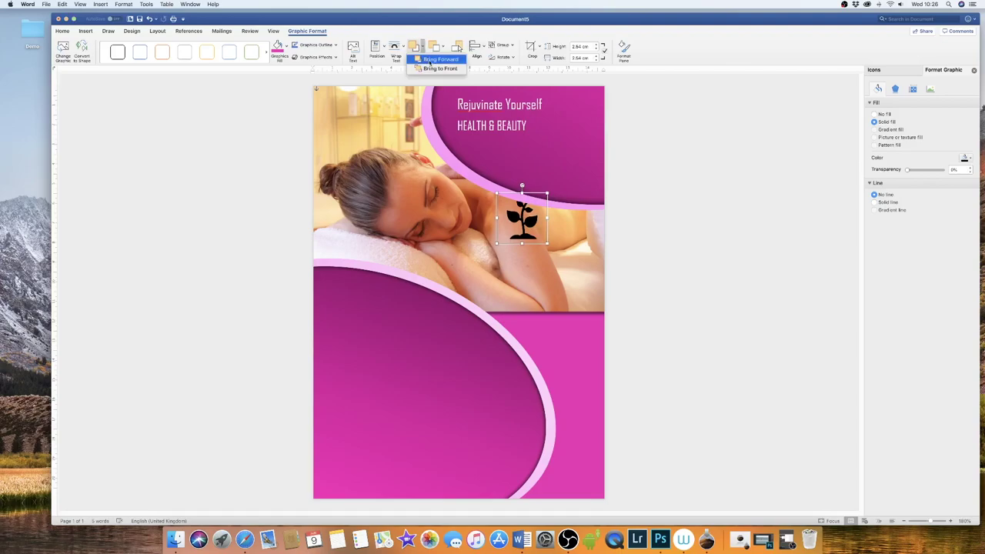
{"action": "left_click", "coordinate": [431, 60]}
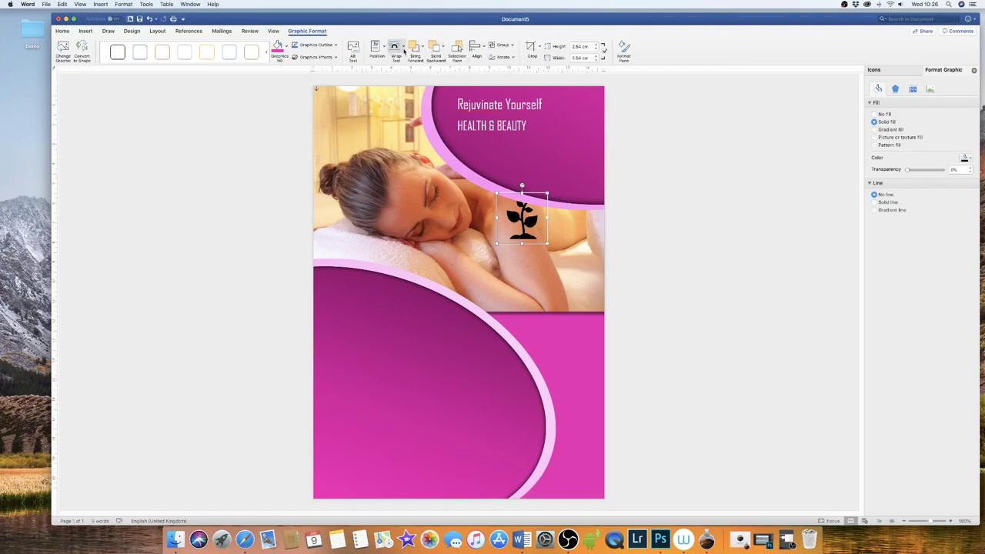
{"action": "left_click", "coordinate": [403, 51]}
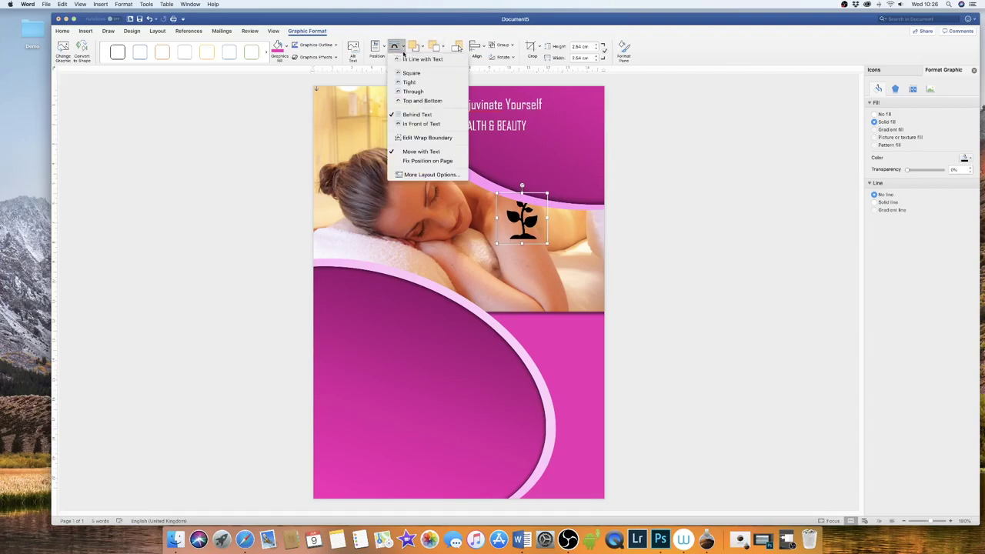
{"action": "left_click", "coordinate": [429, 124]}
{"action": "left_click_drag", "start_coordinate": [529, 224], "coordinate": [576, 162]}
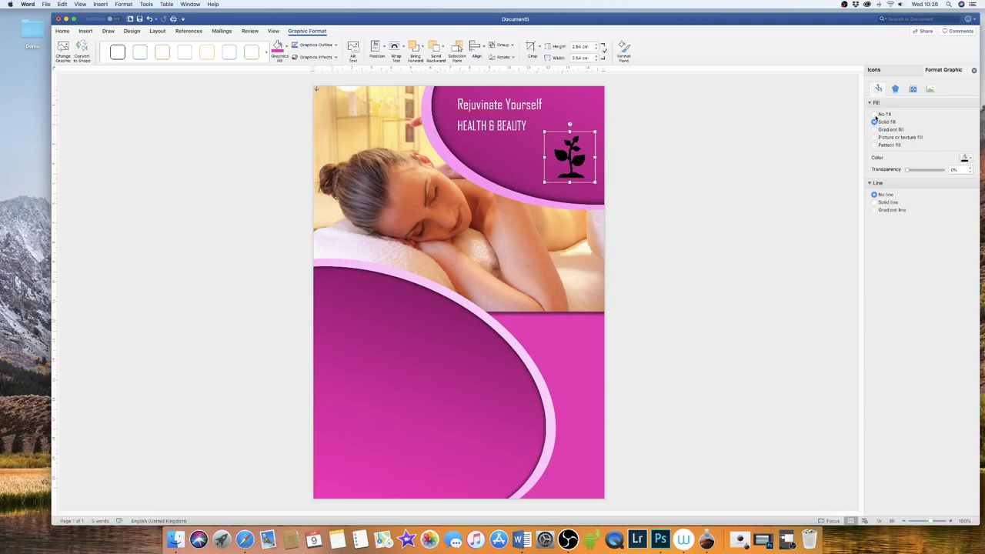
- Give the plant icon an outer drop shadow preset
{"action": "left_click", "coordinate": [895, 89]}
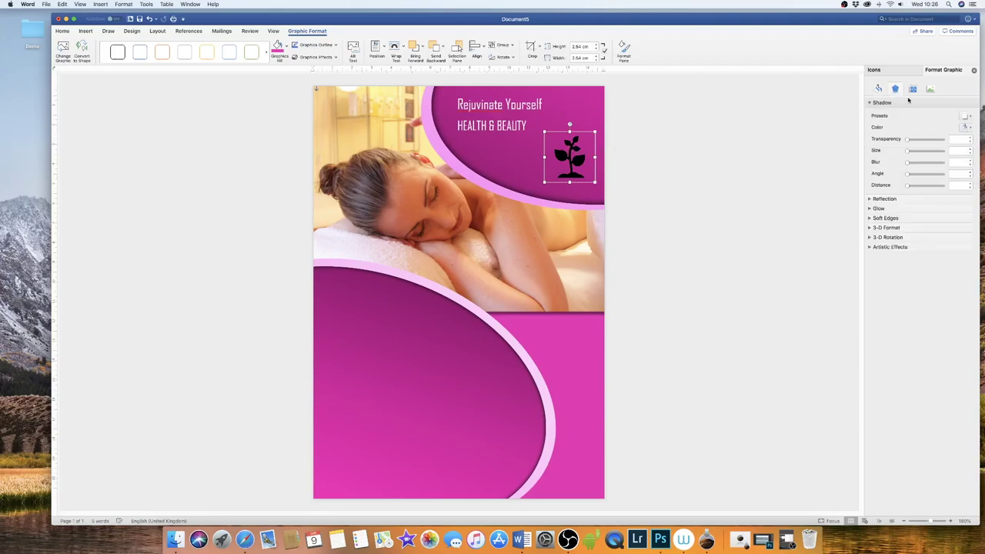
{"action": "left_click", "coordinate": [969, 116]}
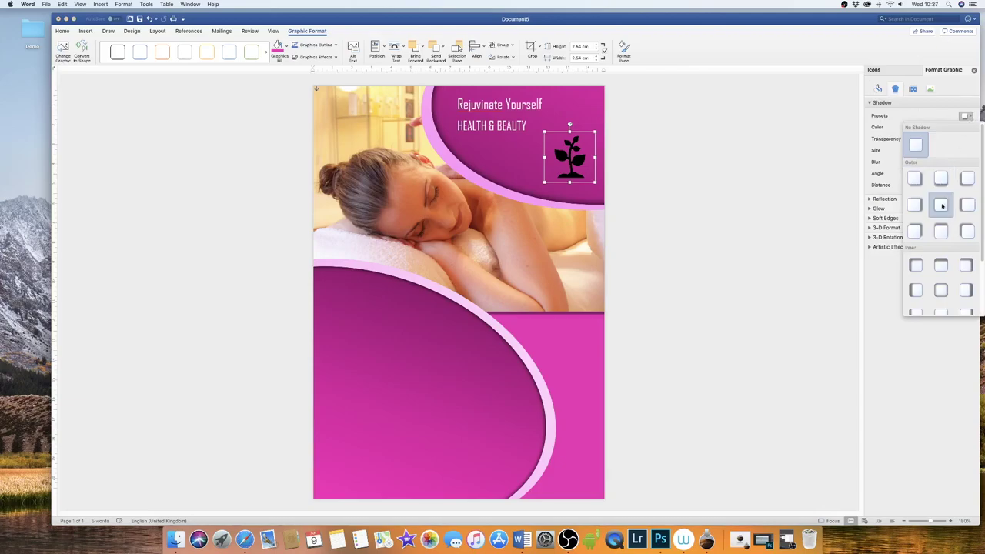
{"action": "left_click", "coordinate": [941, 231]}
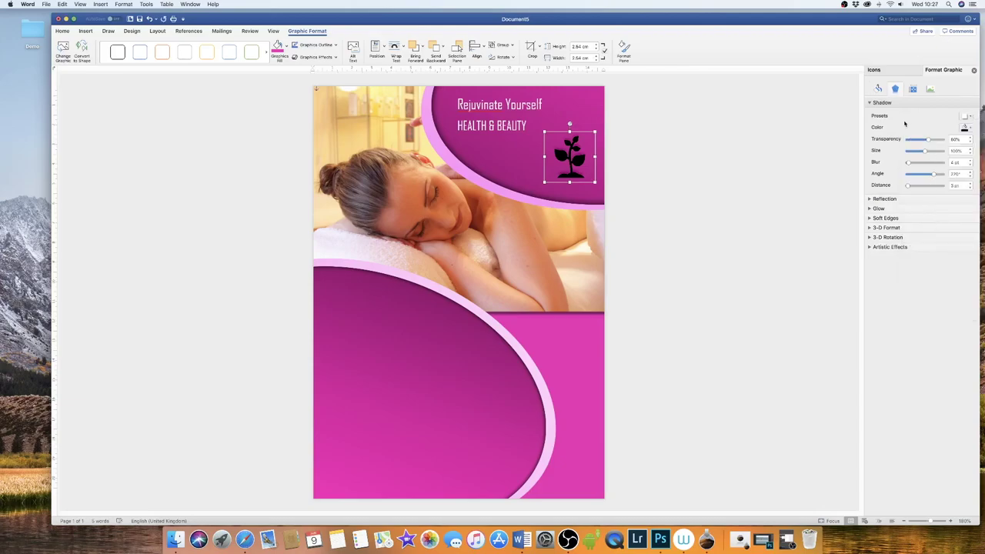
- Fill the plant icon white and resize it slightly beside HEALTH & BEAUTY
{"action": "left_click", "coordinate": [285, 47]}
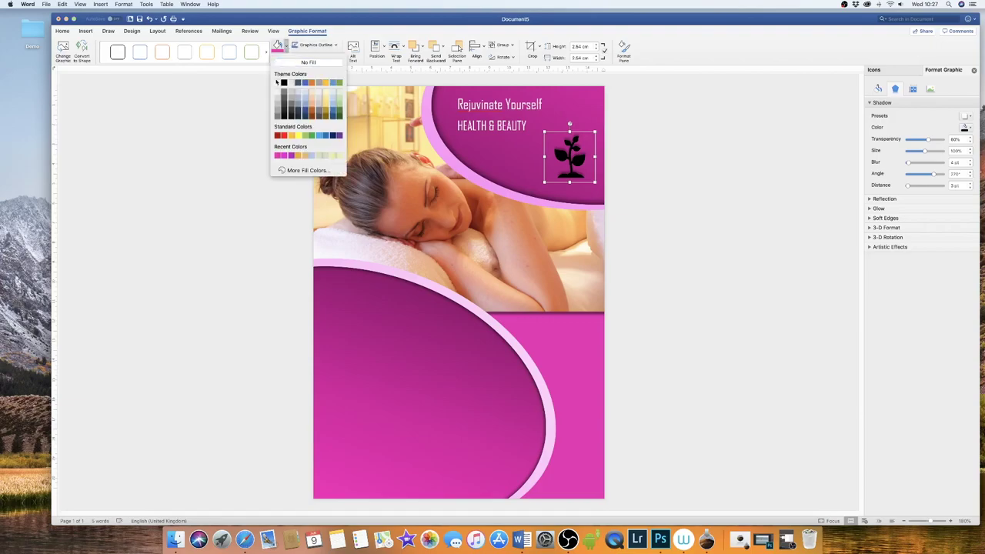
{"action": "left_click", "coordinate": [277, 83]}
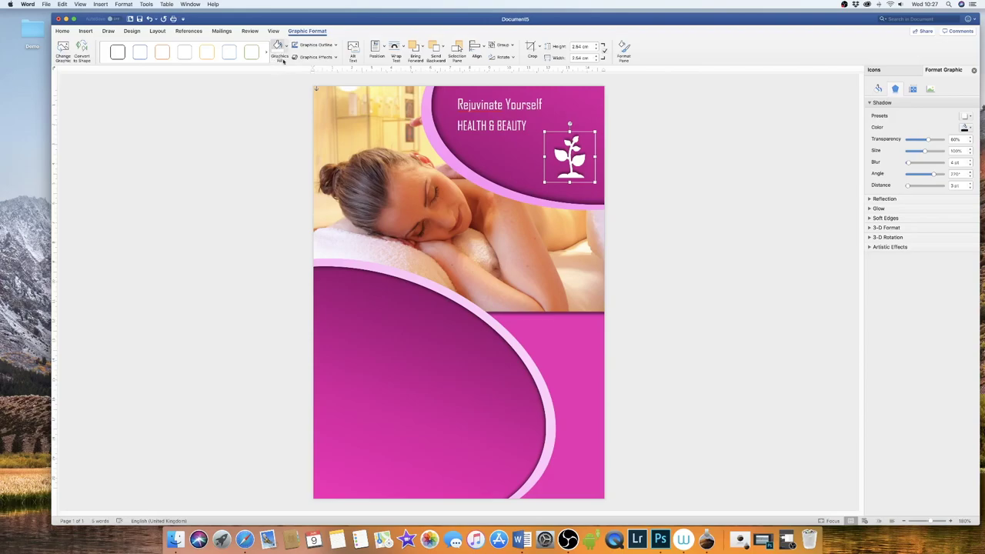
{"action": "left_click", "coordinate": [571, 157]}
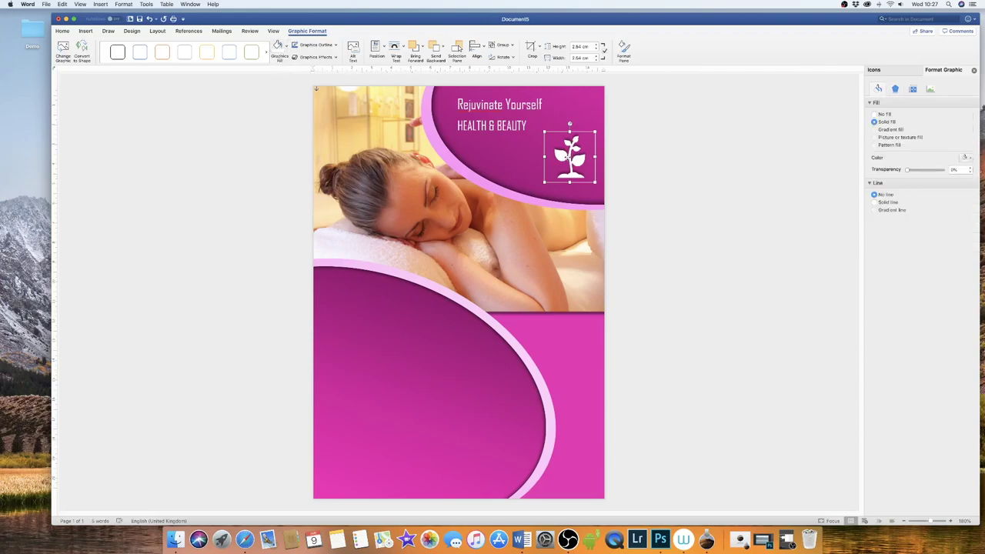
{"action": "mouse_move", "coordinate": [568, 156]}
{"action": "left_mouse_down"}
{"action": "mouse_move", "coordinate": [599, 95]}
{"action": "mouse_move", "coordinate": [596, 121]}
{"action": "mouse_move", "coordinate": [573, 141]}
{"action": "mouse_move", "coordinate": [572, 119]}
{"action": "mouse_move", "coordinate": [569, 150]}
{"action": "left_mouse_up"}
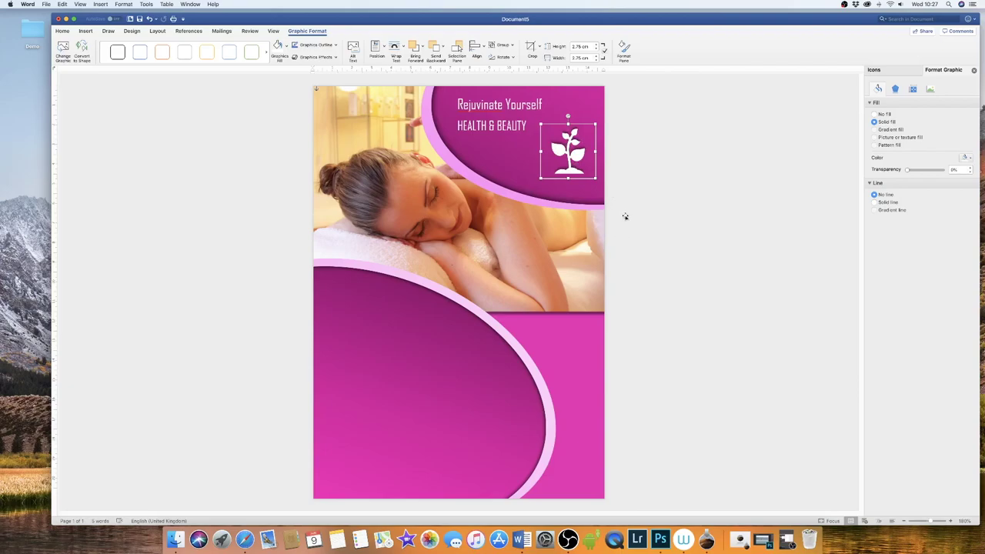
{"action": "left_click", "coordinate": [420, 358]}
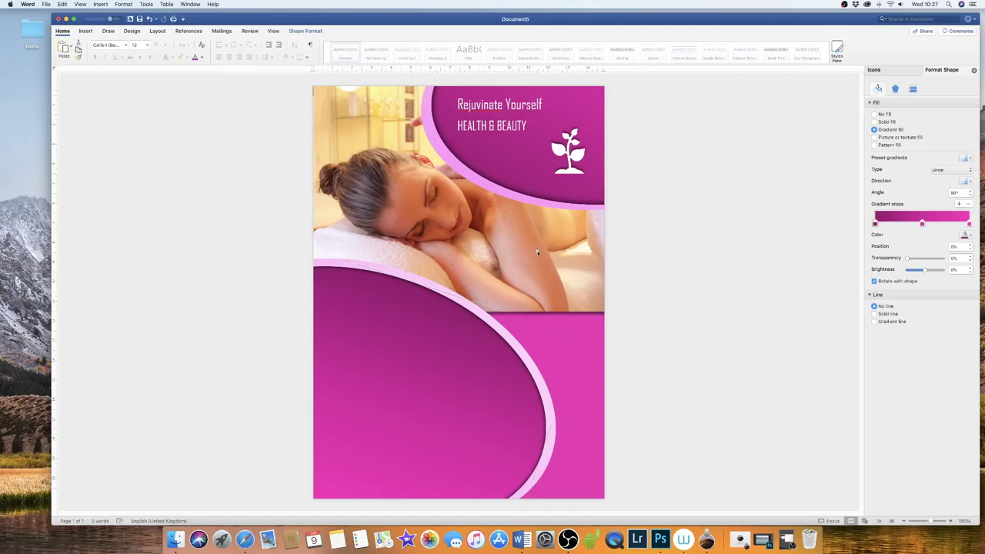
- Draw a text box on the lower left oval and type the heading TREATMENTS
{"action": "left_click", "coordinate": [85, 31]}
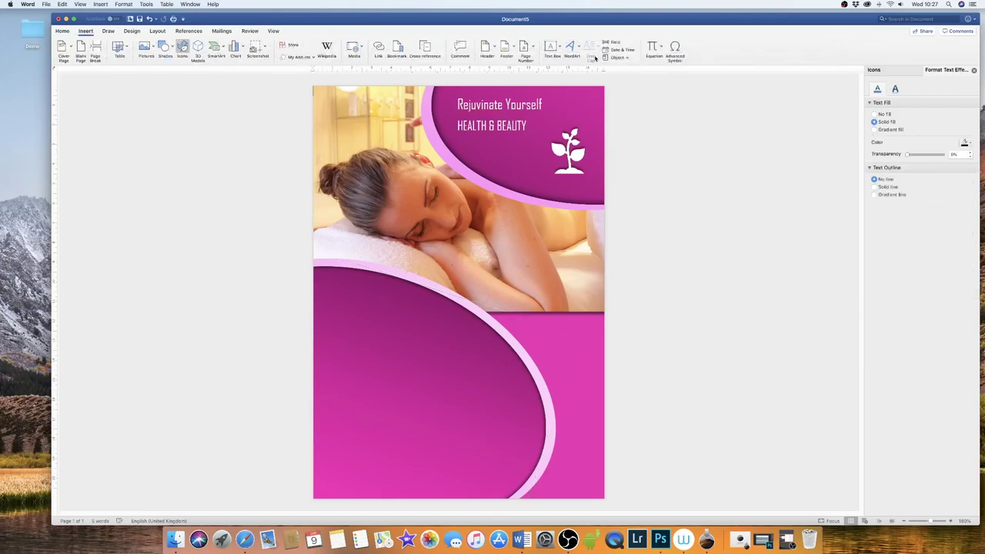
{"action": "left_click", "coordinate": [551, 48]}
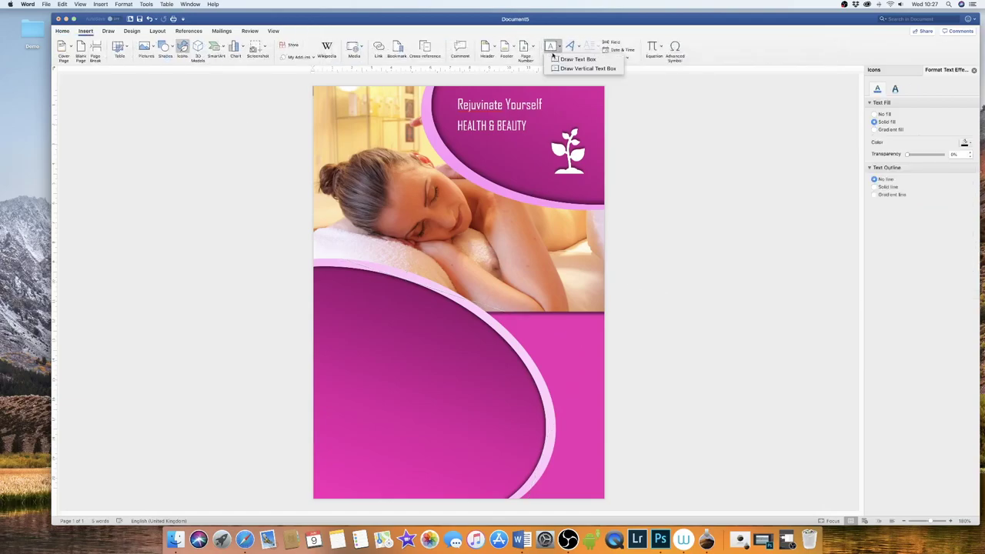
{"action": "left_click", "coordinate": [568, 60]}
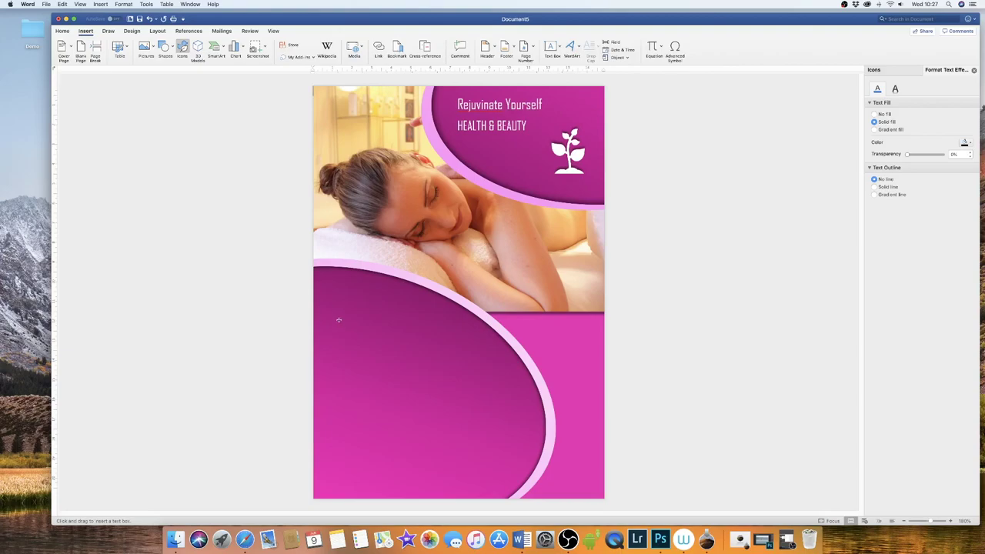
{"action": "left_click_drag", "start_coordinate": [326, 284], "coordinate": [419, 485]}
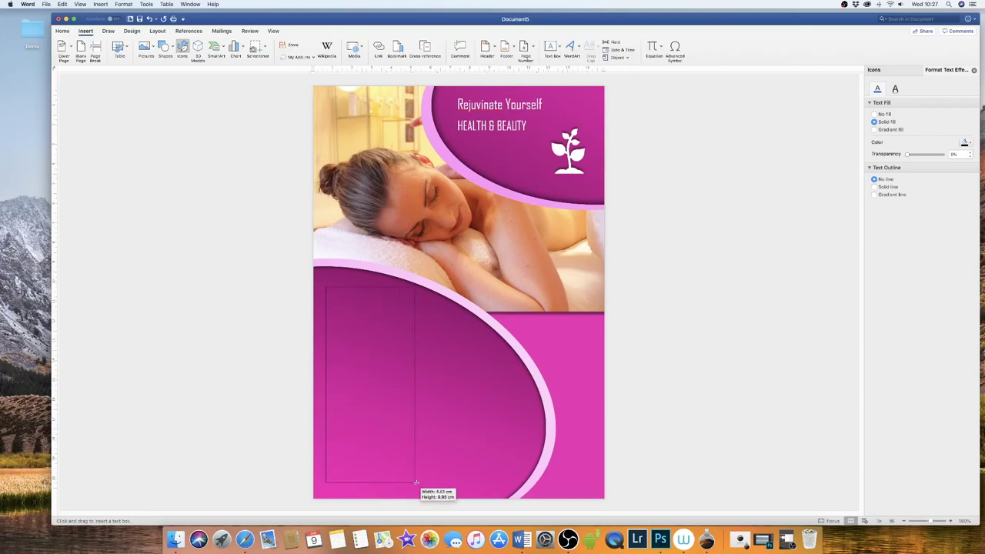
{"action": "type", "text": "TREATMENTS"}
{"action": "key", "text": "Return"}
{"action": "key", "text": "Return"}
- List EYEBROWS, EXTENSIONS and MANICURE, each with a tabbed £10 price
{"action": "type", "text": "EYEBROWS"}
{"action": "key", "text": "Tab"}
{"action": "type", "text": "£10"}
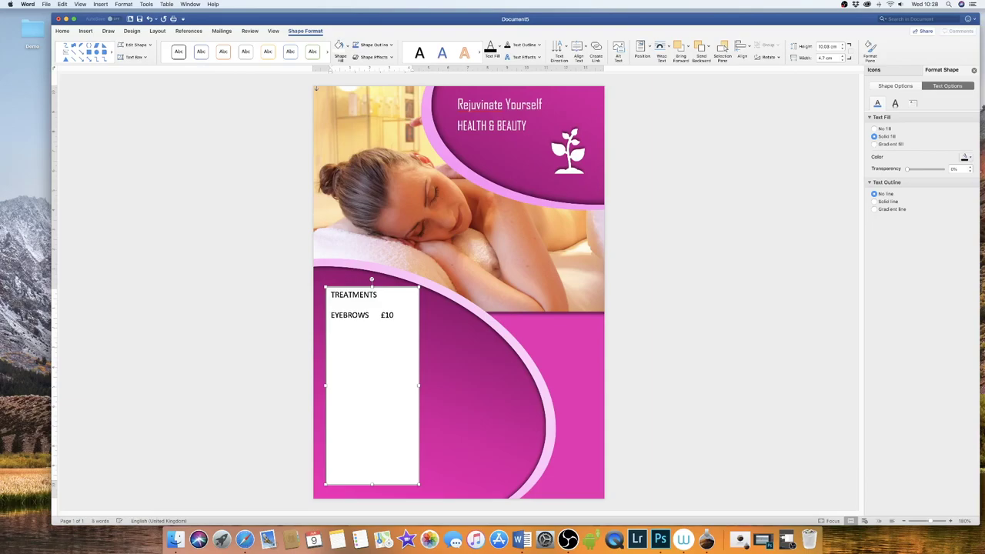
{"action": "key", "text": "Return"}
{"action": "type", "text": "EXTENSIONS"}
{"action": "key", "text": "Tab"}
{"action": "type", "text": "£10"}
{"action": "key", "text": "Return"}
{"action": "type", "text": "MANICURE"}
{"action": "key", "text": "Tab"}
{"action": "type", "text": "£10"}
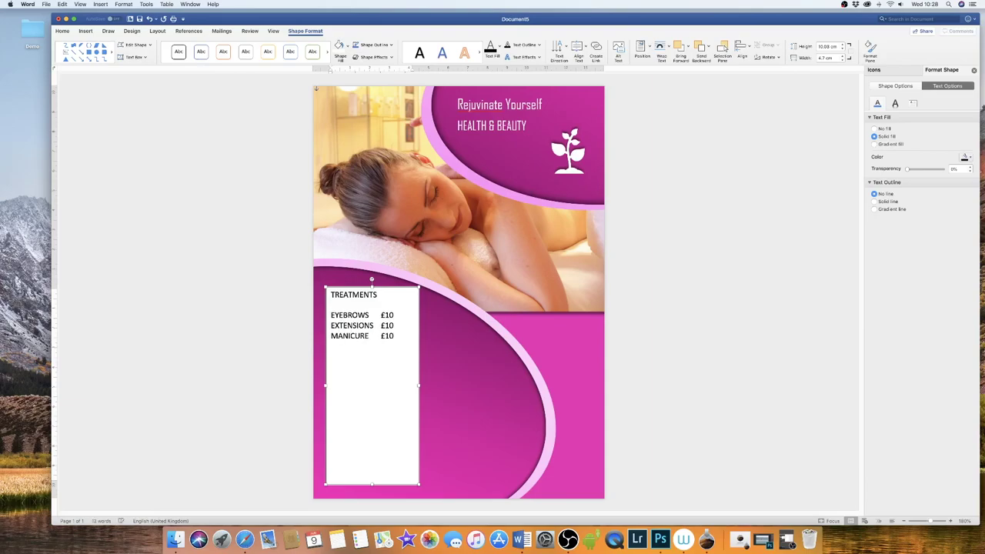
- Add PEDICURE, FACIAL, MASSAGE and MAKE-UP at £10 each, then select all the text
{"action": "key", "text": "Return"}
{"action": "type", "text": "PEDICURE"}
{"action": "key", "text": "Tab"}
{"action": "type", "text": "£10"}
{"action": "key", "text": "Return"}
{"action": "type", "text": "FACIAL"}
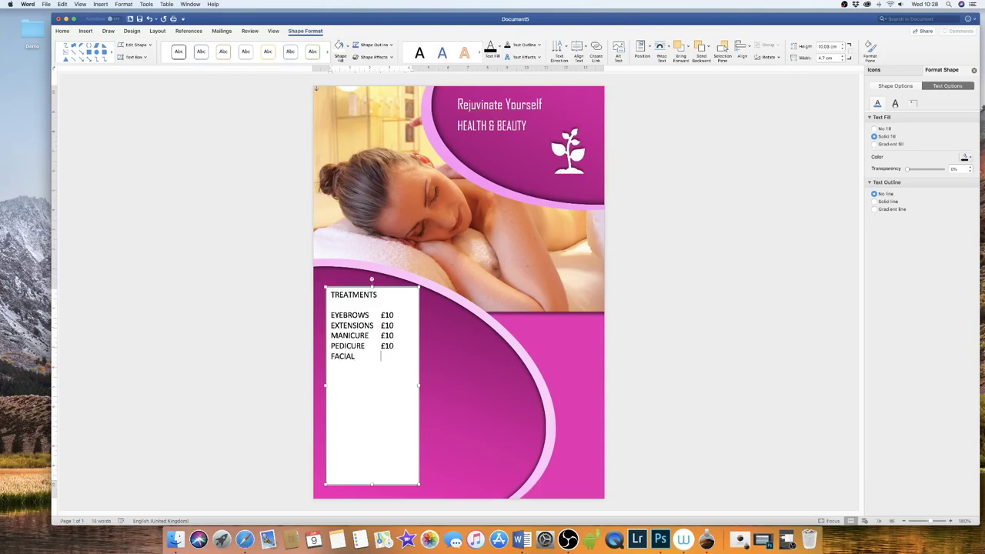
{"action": "key", "text": "Tab"}
{"action": "type", "text": "£10"}
{"action": "key", "text": "Return"}
{"action": "type", "text": "MASSAGE £10"}
{"action": "key", "text": "Return"}
{"action": "type", "text": "MAKE-UP"}
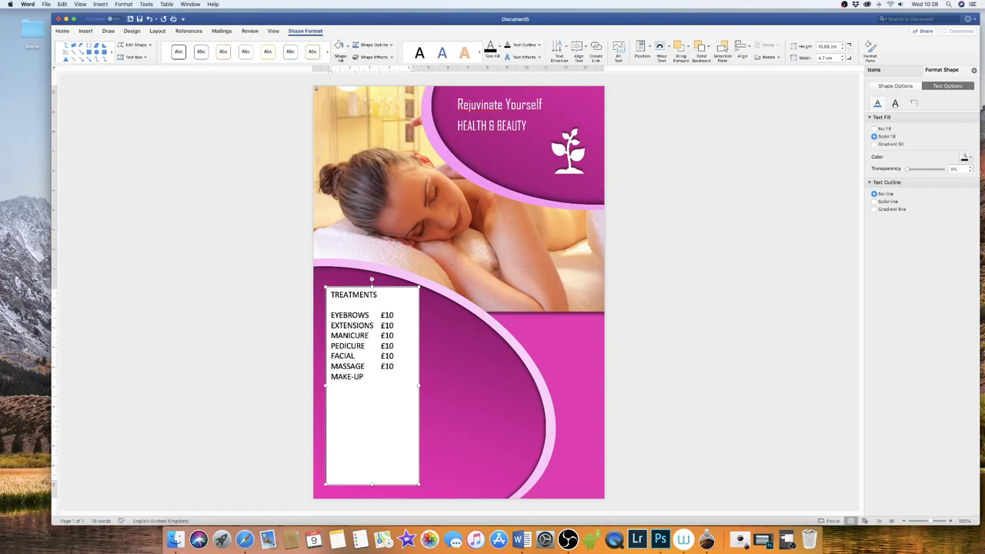
{"action": "key", "text": "Tab"}
{"action": "type", "text": "£10"}
{"action": "key", "text": "cmd+a"}
- Make the treatments list white Agency FB, move it lower, and enlarge TREATMENTS to 24 pt
{"action": "left_click", "coordinate": [62, 31]}
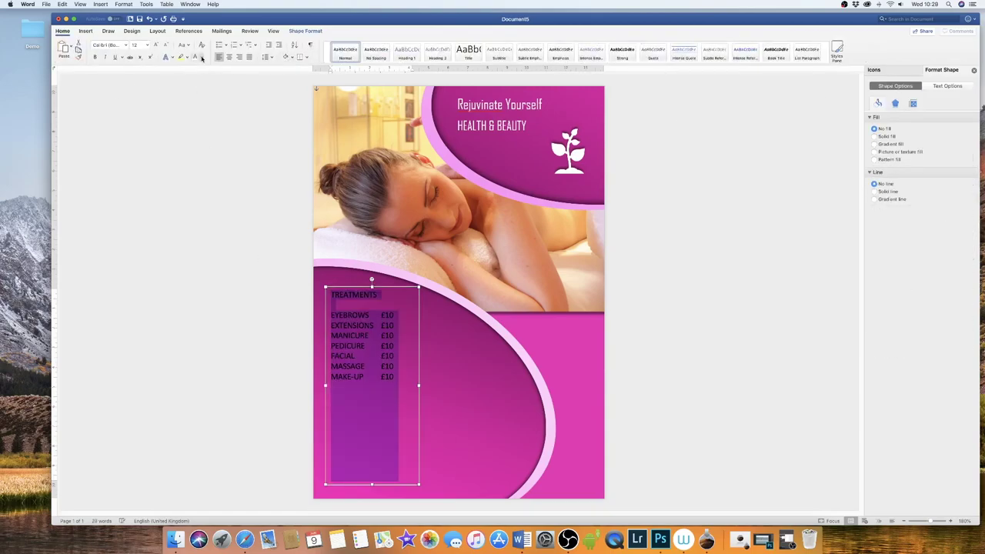
{"action": "left_click", "coordinate": [201, 57]}
{"action": "left_click", "coordinate": [198, 101]}
{"action": "left_click_drag", "start_coordinate": [364, 324], "coordinate": [379, 381]}
{"action": "key", "text": "super+a"}
{"action": "left_click", "coordinate": [126, 45]}
{"action": "left_click", "coordinate": [123, 77]}
{"action": "double_click", "coordinate": [359, 339]}
{"action": "left_click", "coordinate": [155, 44]}
{"action": "left_click", "coordinate": [85, 31]}
{"action": "left_click", "coordinate": [552, 47]}
{"action": "left_click_drag", "start_coordinate": [515, 320], "coordinate": [601, 342]}
{"action": "type", "text": "INFO@BEAUTY.COM"}
{"action": "key", "text": "Return"}
{"action": "type", "text": "WWW.BEAUTY.COM"}
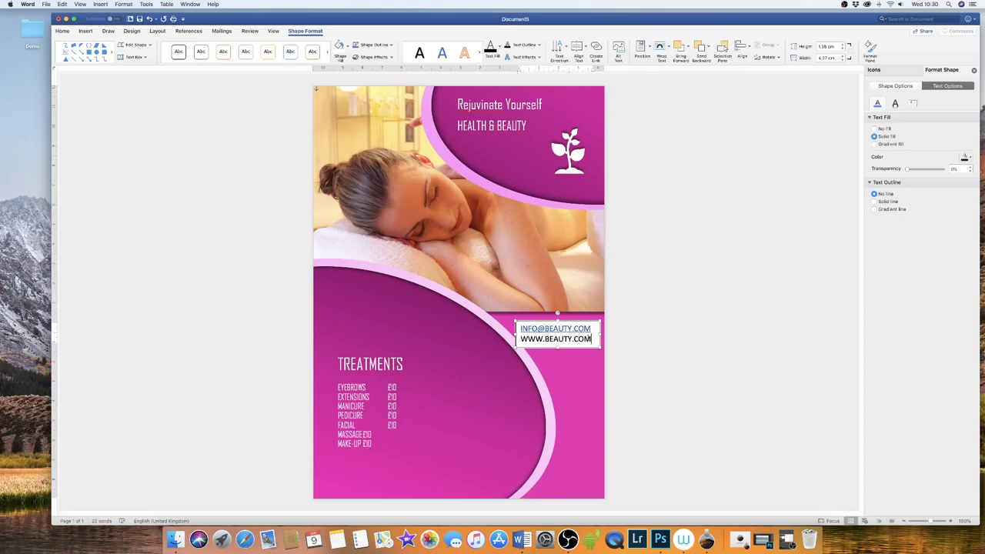
{"action": "key", "text": "super+a"}
{"action": "left_click", "coordinate": [63, 31]}
{"action": "left_click", "coordinate": [126, 45]}
{"action": "left_click", "coordinate": [123, 77]}
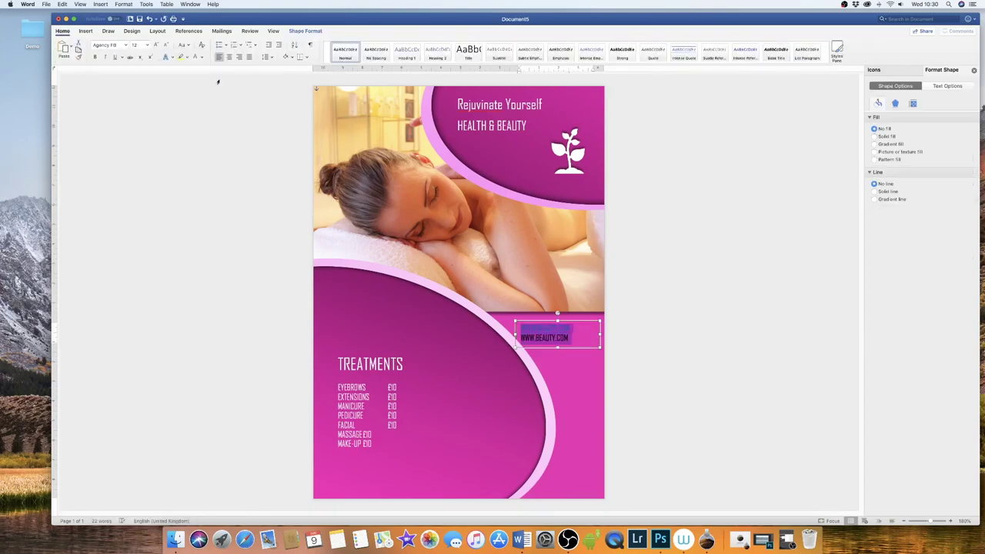
{"action": "left_click_drag", "start_coordinate": [597, 346], "coordinate": [611, 346]}
- Draw a tall lower-right text box reading ADDRESS, ROAD NAME, DISTRICT, COUNTY, POSTCODE
{"action": "left_click", "coordinate": [85, 31]}
{"action": "left_click", "coordinate": [552, 48]}
{"action": "left_click_drag", "start_coordinate": [546, 366], "coordinate": [599, 489]}
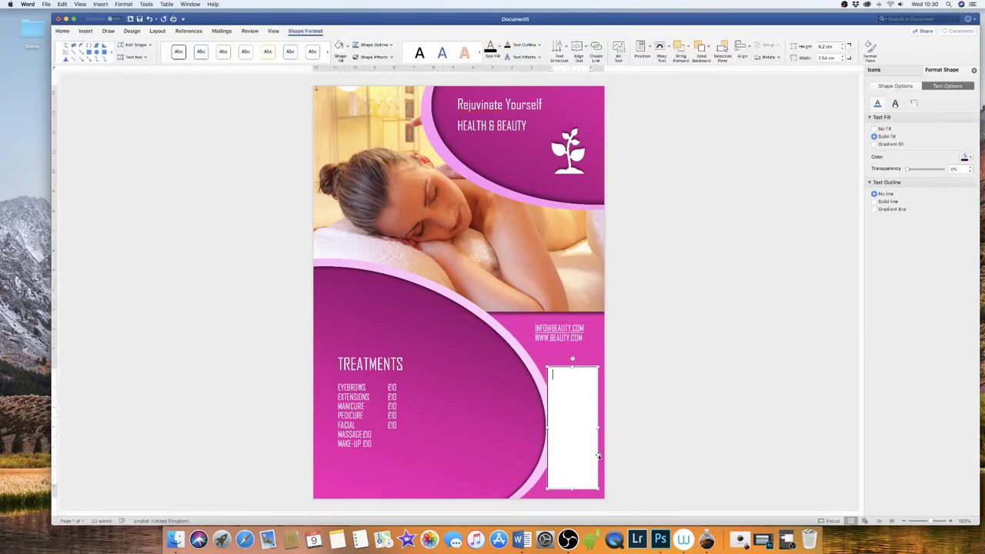
{"action": "type", "text": "ADDRESS"}
{"action": "key", "text": "Return"}
{"action": "key", "text": "Return"}
{"action": "type", "text": "ROAD"}
{"action": "key", "text": "Return"}
{"action": "type", "text": "NAME"}
{"action": "key", "text": "Return"}
{"action": "type", "text": "DISTRICT"}
{"action": "key", "text": "Return"}
{"action": "type", "text": "COUNTY"}
{"action": "key", "text": "Return"}
{"action": "type", "text": "POSTCODE"}
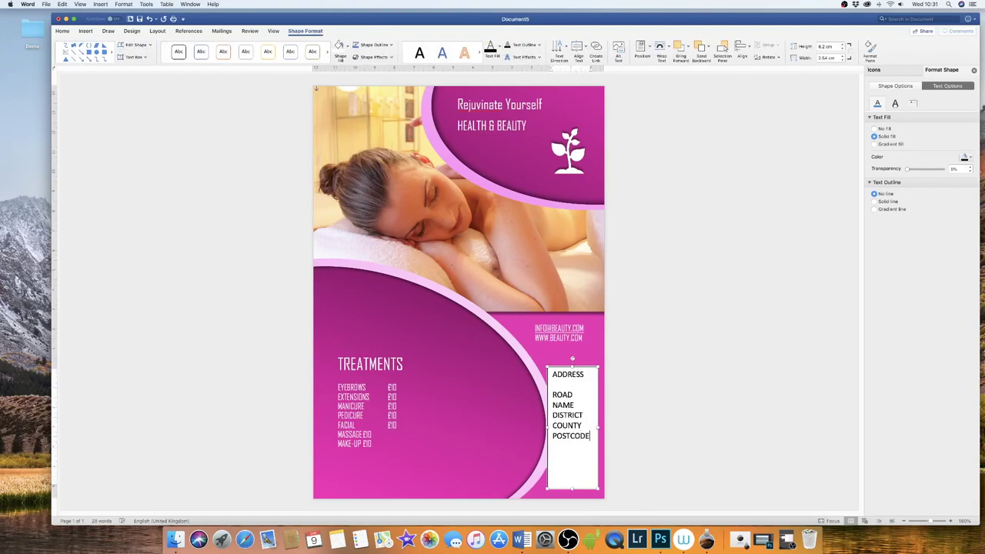
- Shrink the address lines, set the address text in Agency FB, and move the box lower right
{"action": "left_click_drag", "start_coordinate": [553, 389], "coordinate": [585, 486]}
{"action": "left_click", "coordinate": [63, 31]}
{"action": "left_click", "coordinate": [162, 45]}
{"action": "key", "text": "super+a"}
{"action": "left_click", "coordinate": [126, 45]}
{"action": "left_click", "coordinate": [182, 100]}
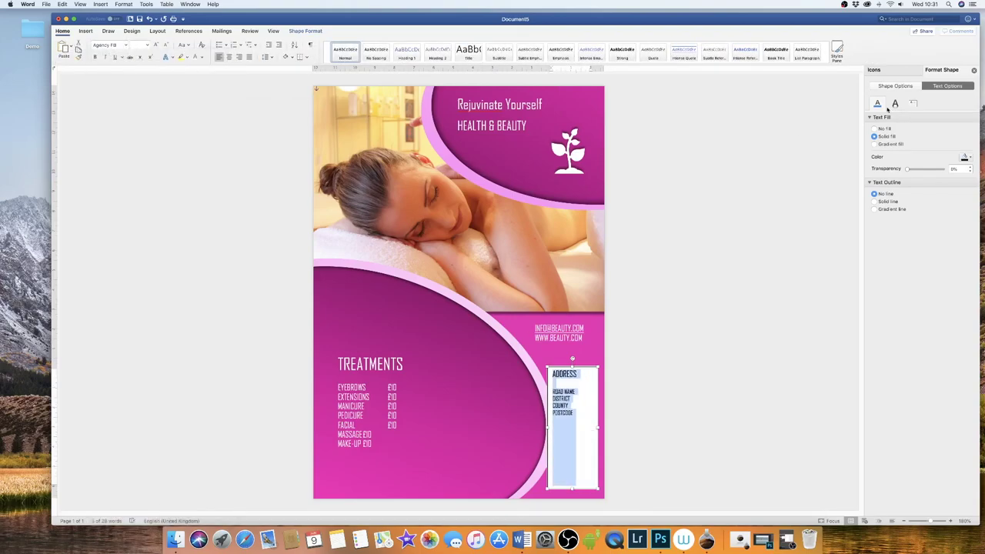
{"action": "left_click", "coordinate": [573, 397]}
{"action": "left_click_drag", "start_coordinate": [572, 397], "coordinate": [589, 445]}
{"action": "left_click", "coordinate": [635, 360]}
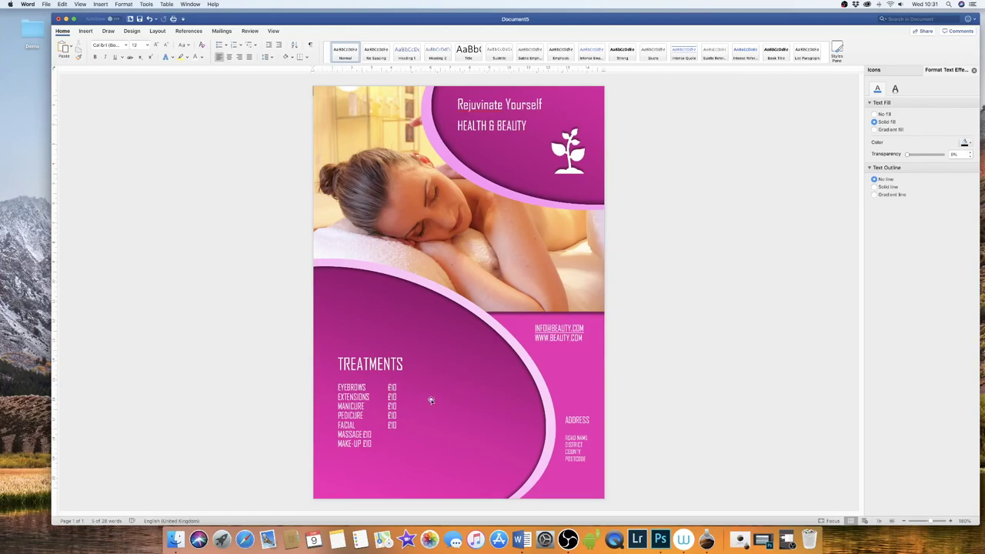
- Deselect the text and select the large purple oval at the lower left to show its fill
{"action": "left_click", "coordinate": [398, 474]}
{"action": "left_click", "coordinate": [444, 350]}
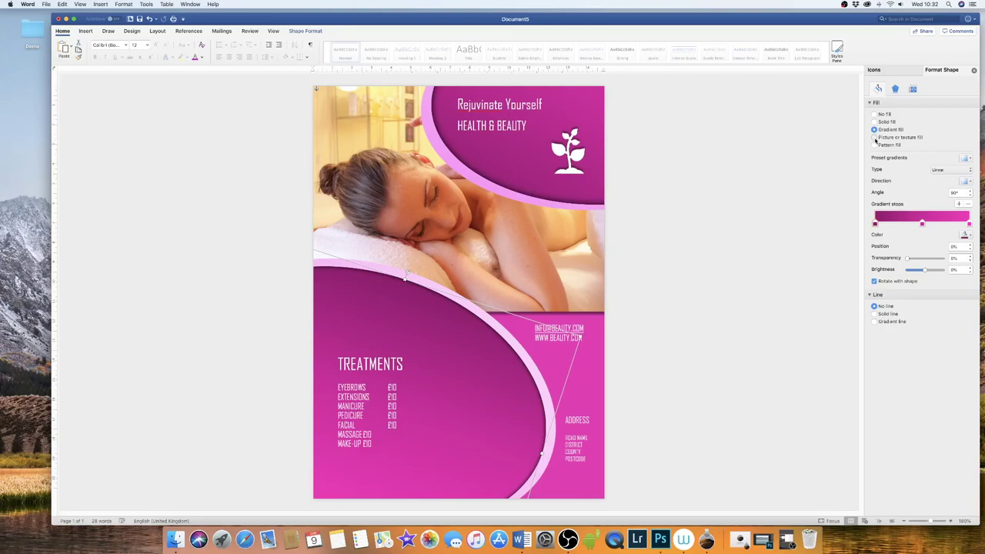
- Give the lower oval a picture fill using A-Lights-1.JPG from Desktop > Demo
{"action": "left_click", "coordinate": [873, 137]}
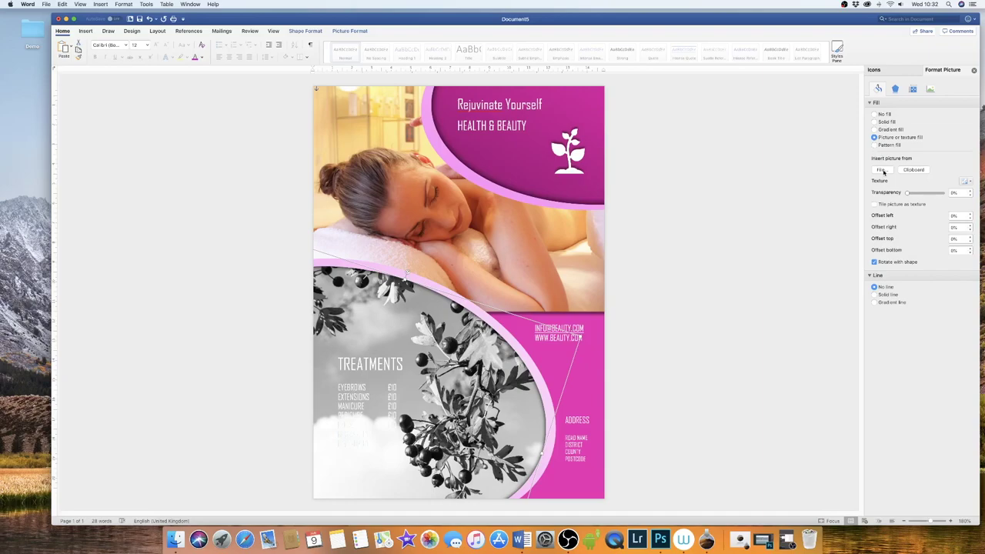
{"action": "left_click", "coordinate": [881, 170]}
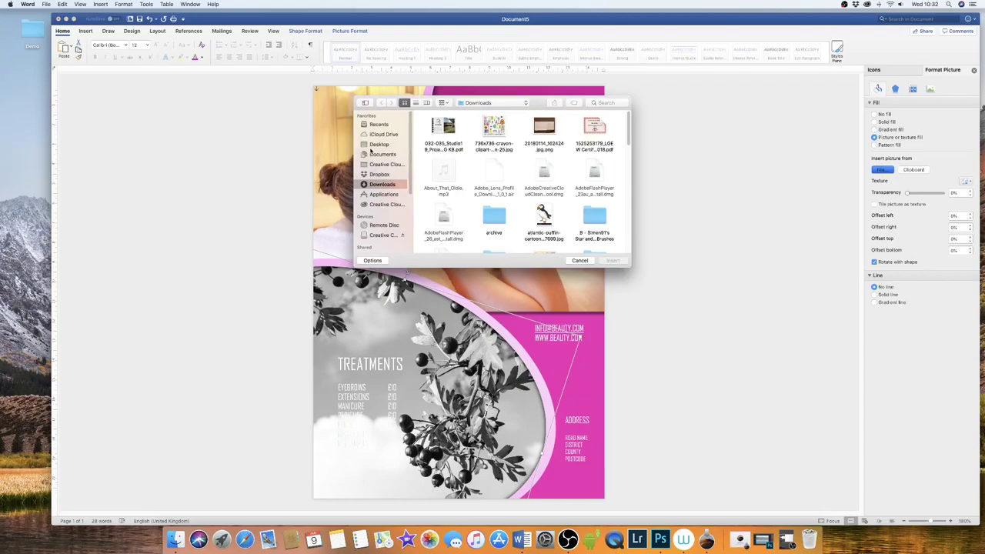
{"action": "left_click", "coordinate": [376, 145]}
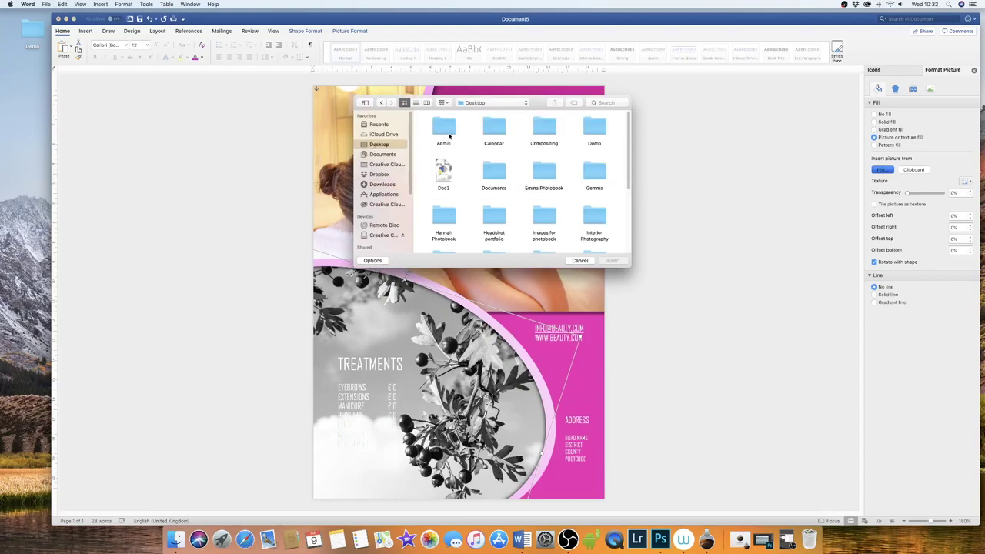
{"action": "double_click", "coordinate": [594, 130]}
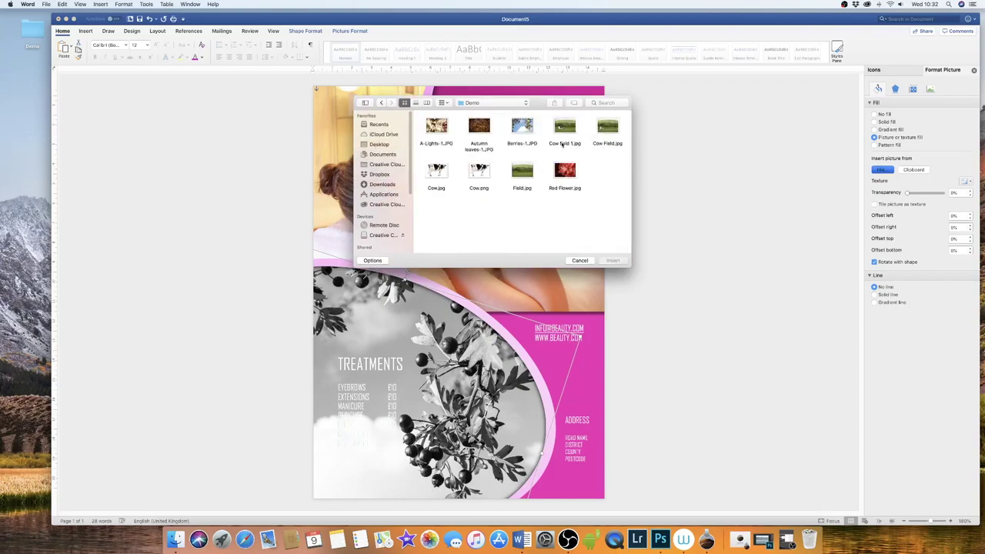
{"action": "left_click", "coordinate": [436, 127]}
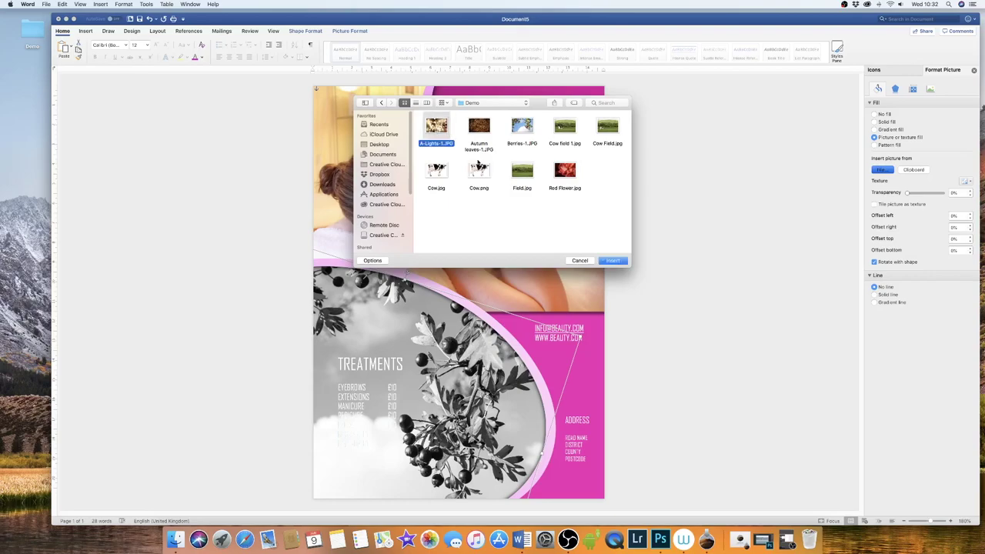
{"action": "left_click", "coordinate": [613, 261]}
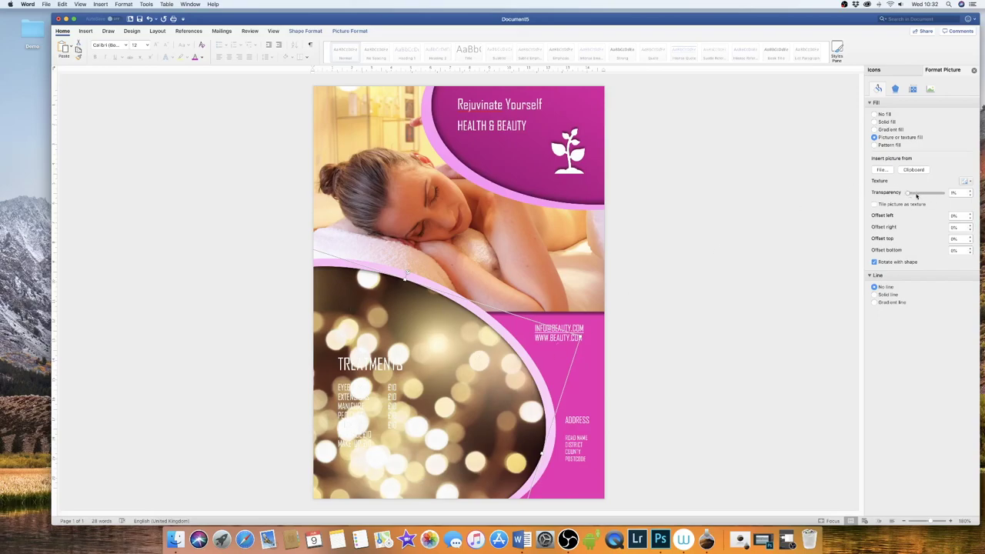
{"action": "left_click_drag", "start_coordinate": [916, 196], "coordinate": [911, 196]}
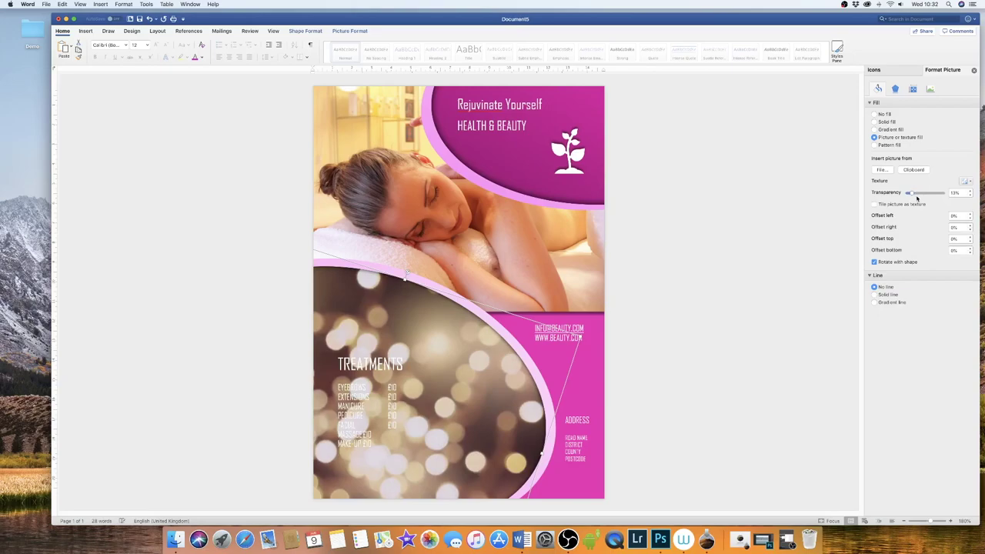
{"action": "left_click", "coordinate": [913, 194]}
{"action": "left_click_drag", "start_coordinate": [917, 195], "coordinate": [925, 198]}
{"action": "left_click", "coordinate": [924, 196]}
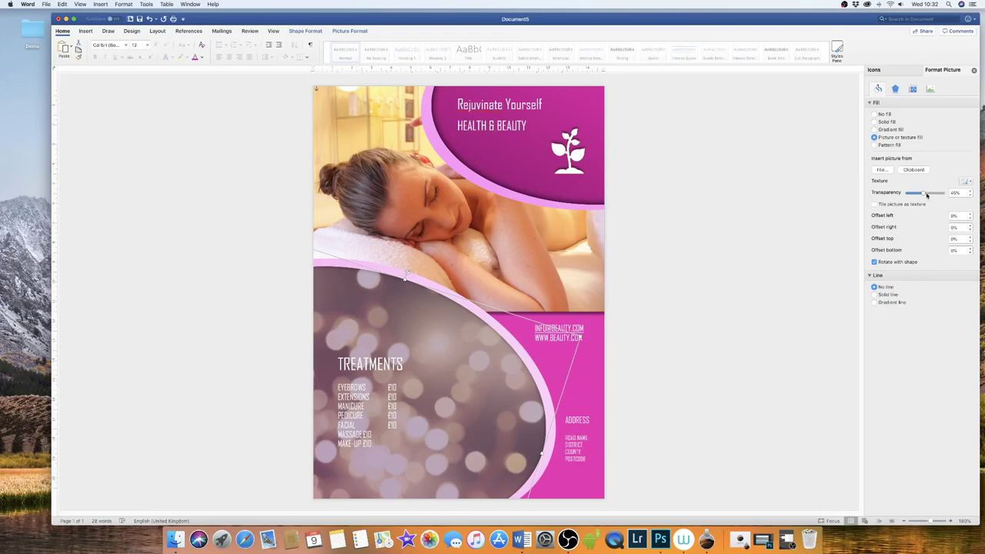
{"action": "left_click_drag", "start_coordinate": [926, 195], "coordinate": [928, 196]}
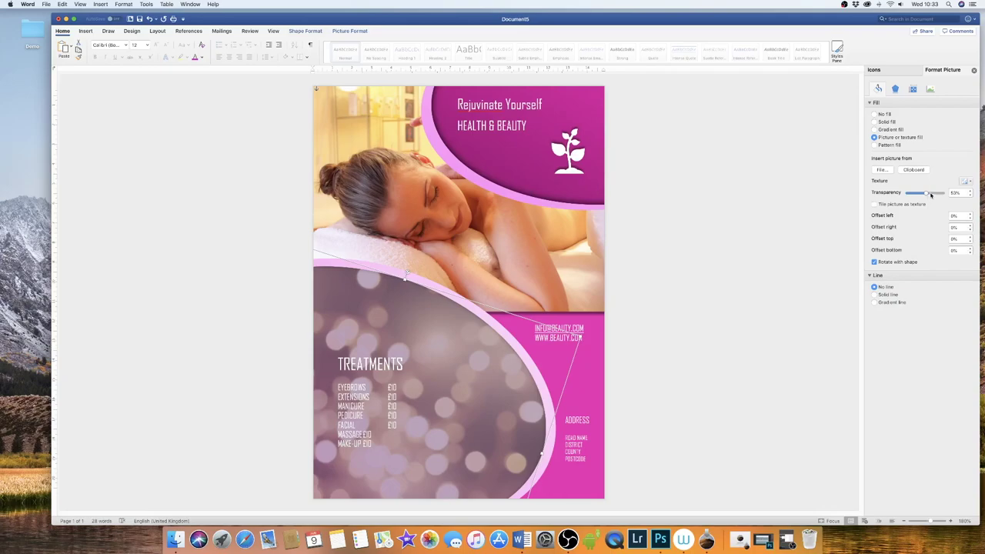
{"action": "left_click_drag", "start_coordinate": [934, 197], "coordinate": [933, 197]}
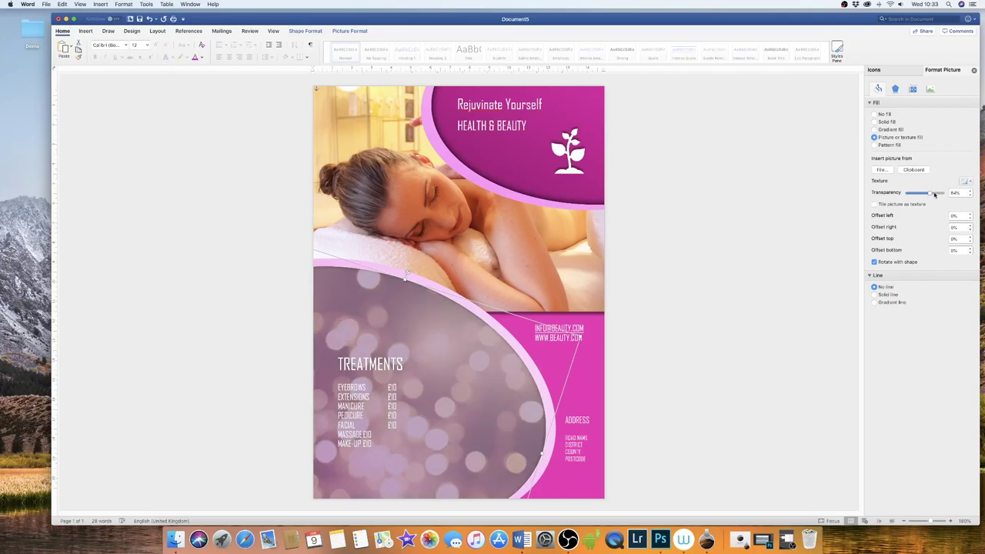
{"action": "left_click_drag", "start_coordinate": [934, 196], "coordinate": [936, 196]}
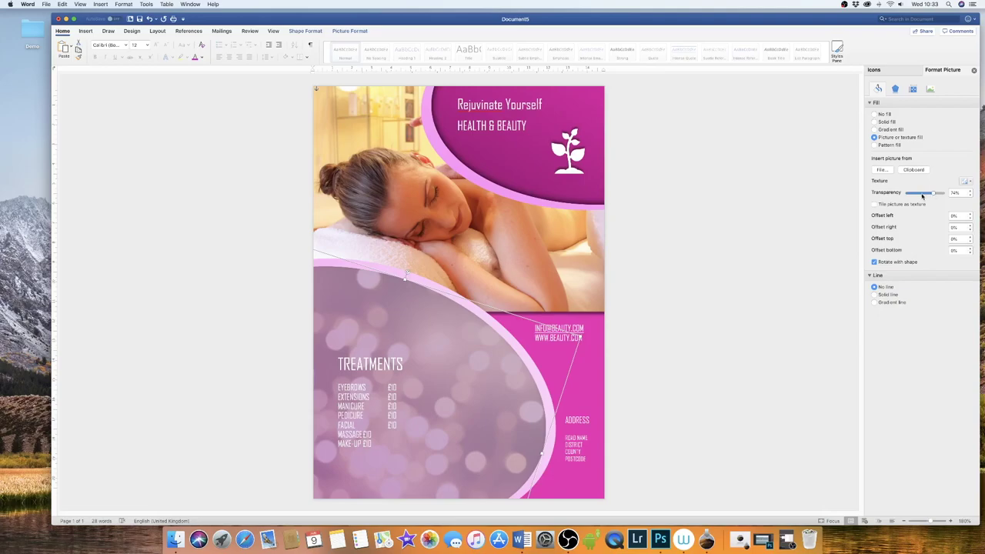
{"action": "left_click_drag", "start_coordinate": [930, 194], "coordinate": [908, 193]}
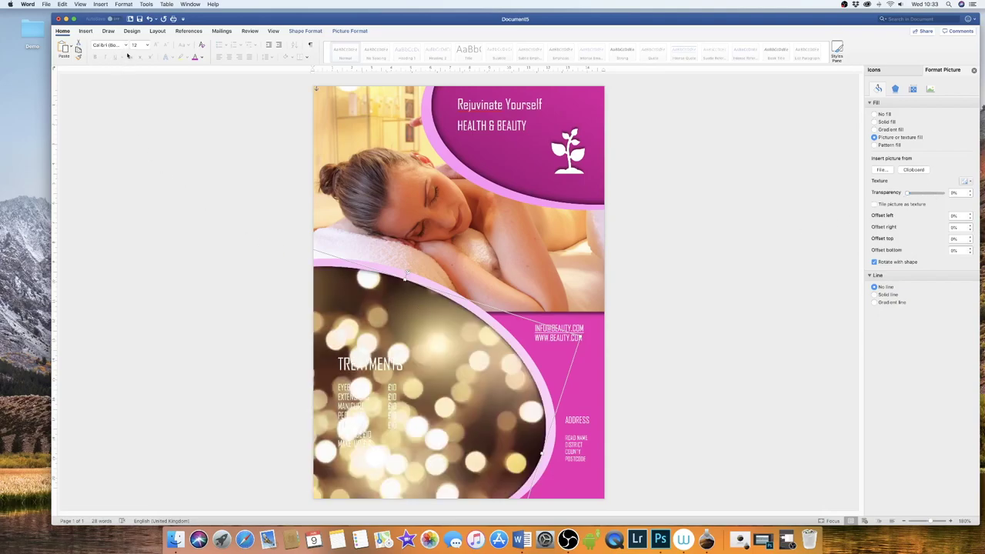
- Recolour the bokeh photo with the recent pink and adjust its transparency slider
{"action": "left_click", "coordinate": [353, 31]}
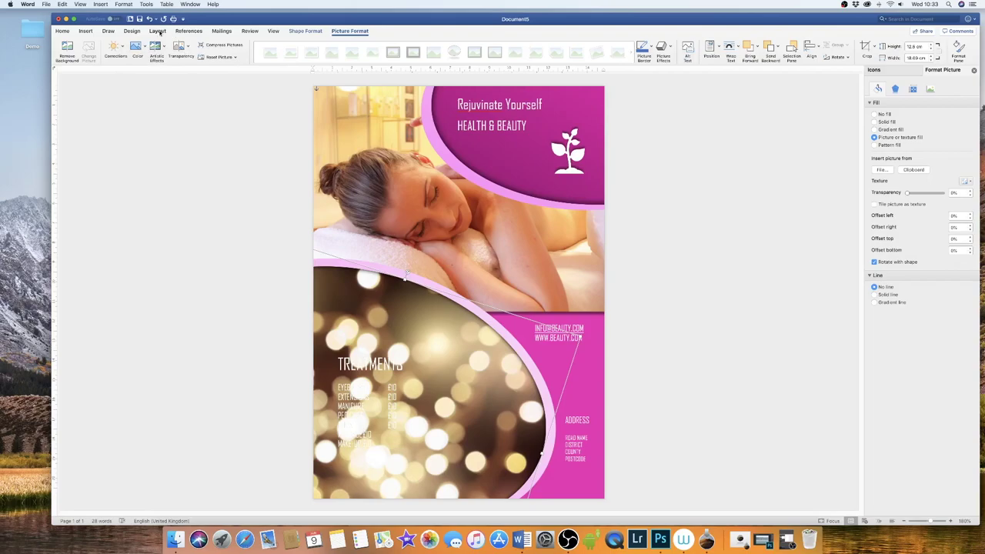
{"action": "left_click", "coordinate": [145, 48]}
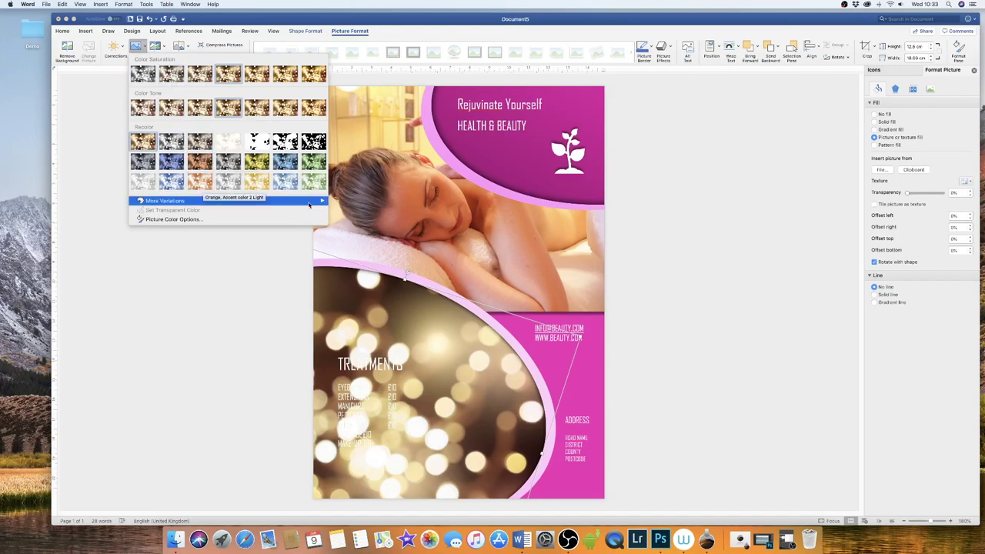
{"action": "mouse_move", "coordinate": [306, 201]}
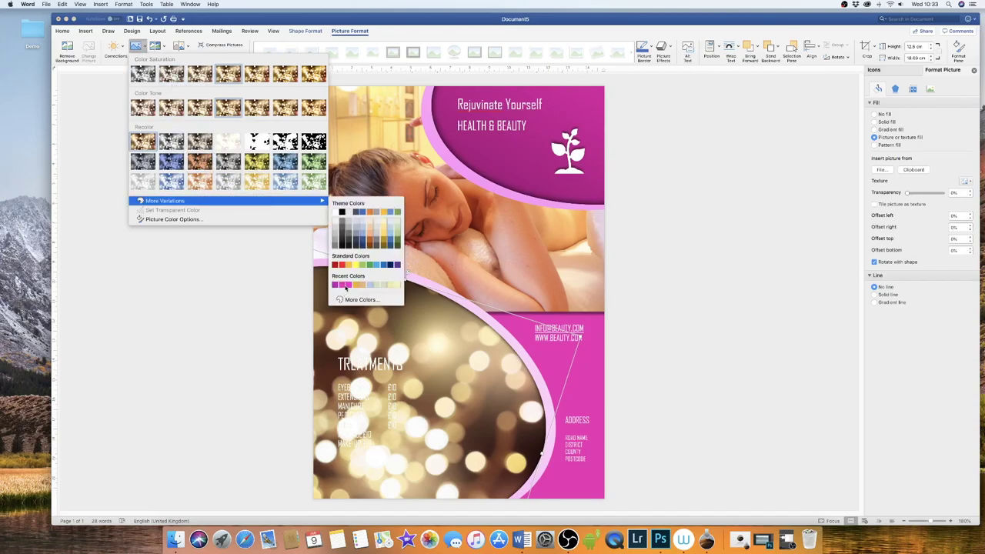
{"action": "left_click", "coordinate": [350, 282]}
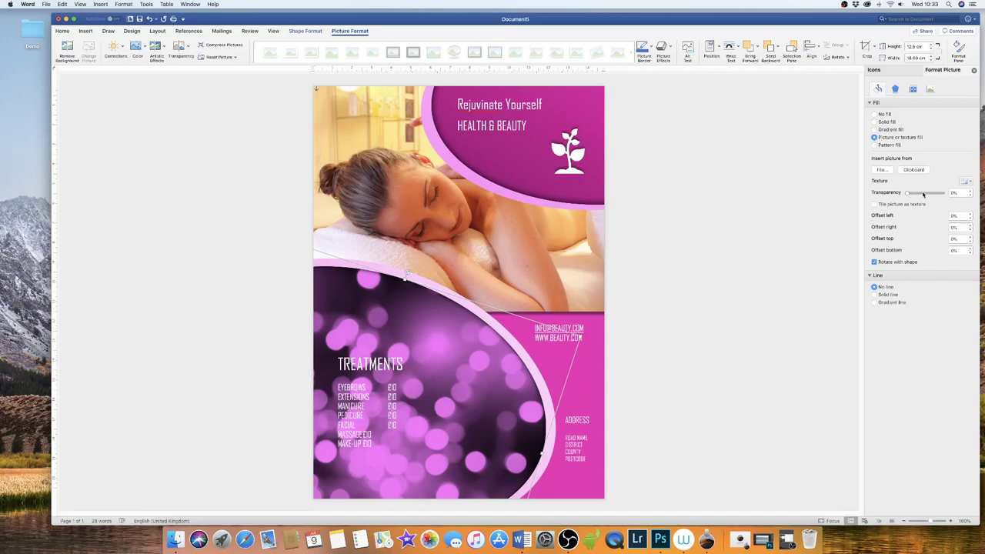
{"action": "left_click_drag", "start_coordinate": [923, 194], "coordinate": [926, 196]}
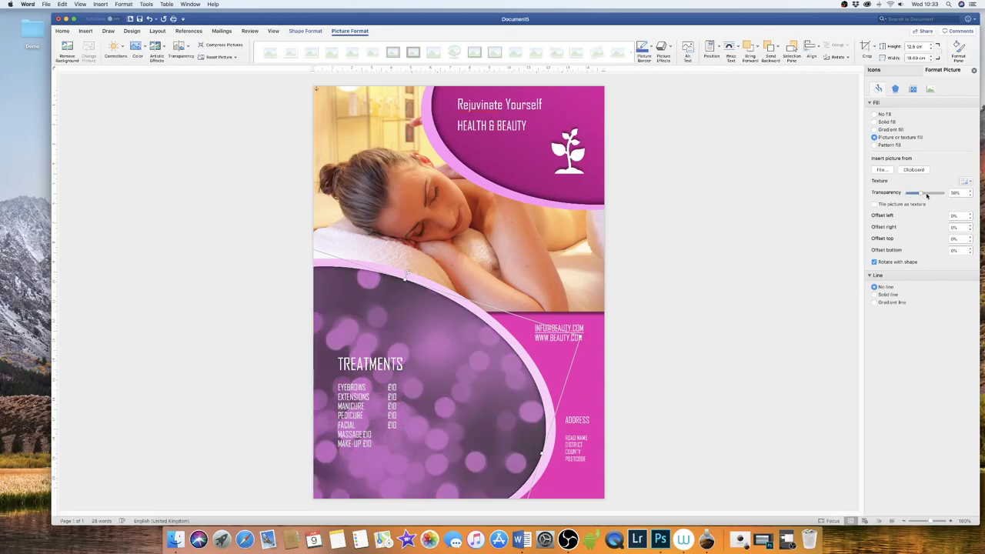
{"action": "left_click_drag", "start_coordinate": [928, 195], "coordinate": [929, 195]}
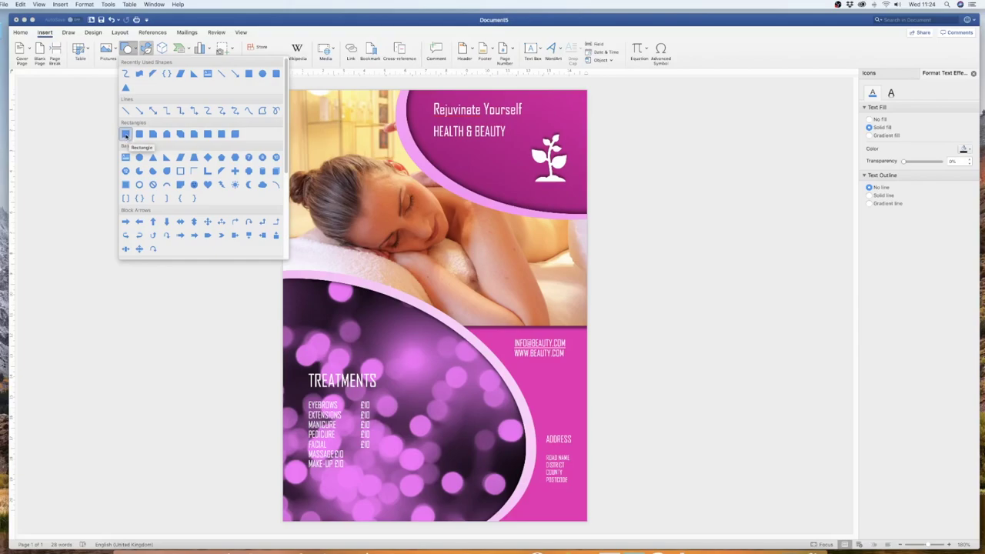
- Draw a page-wide rectangle across the upper part of the massage photo
{"action": "left_click", "coordinate": [126, 134]}
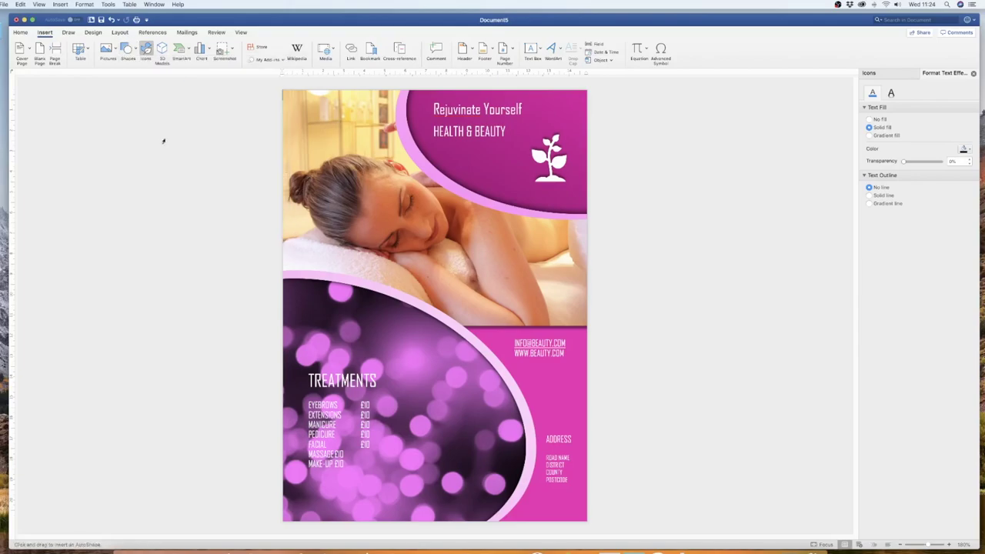
{"action": "left_click_drag", "start_coordinate": [283, 130], "coordinate": [600, 225]}
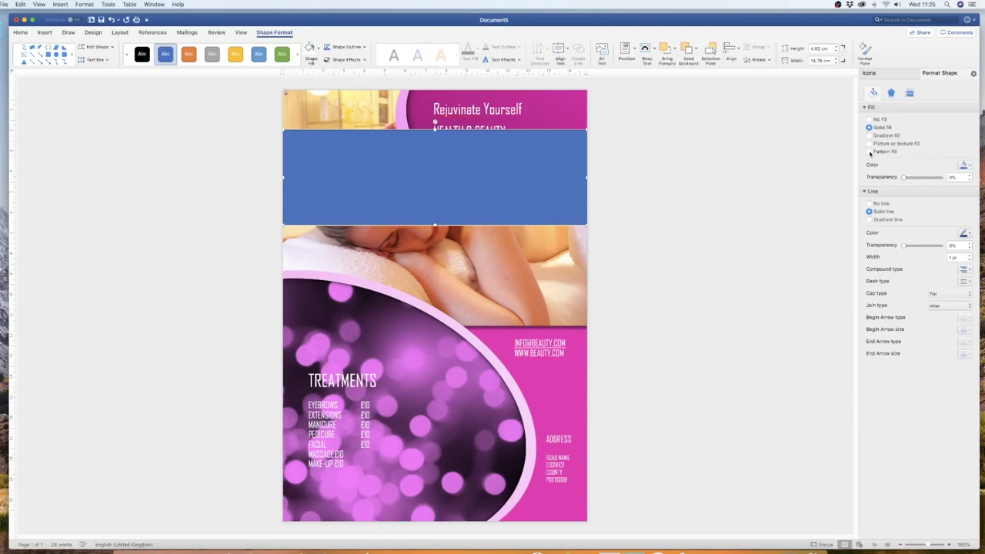
- Try a fine pattern fill on the rectangle with a magenta background and dark foreground
{"action": "left_click", "coordinate": [869, 152]}
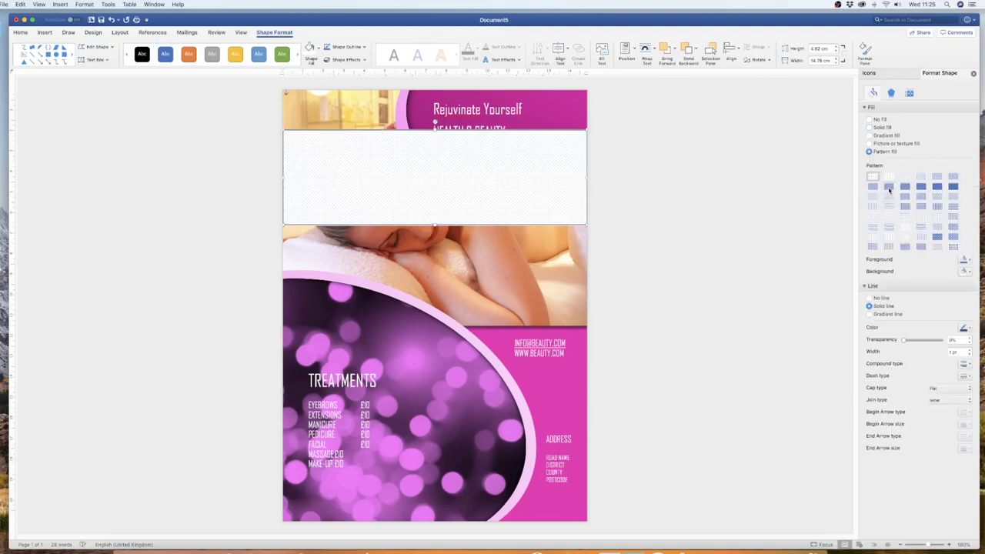
{"action": "left_click", "coordinate": [888, 186]}
{"action": "left_click", "coordinate": [904, 217]}
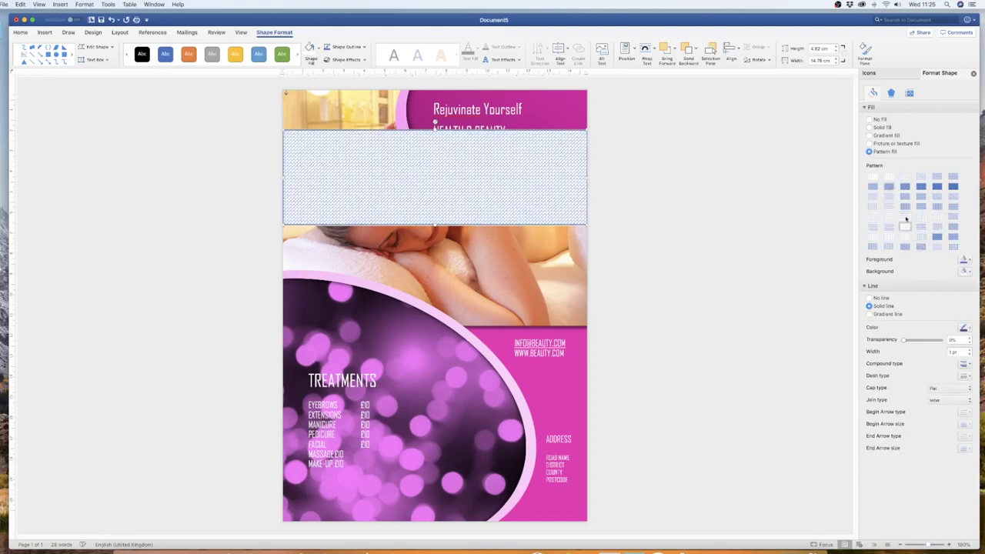
{"action": "left_click", "coordinate": [962, 272]}
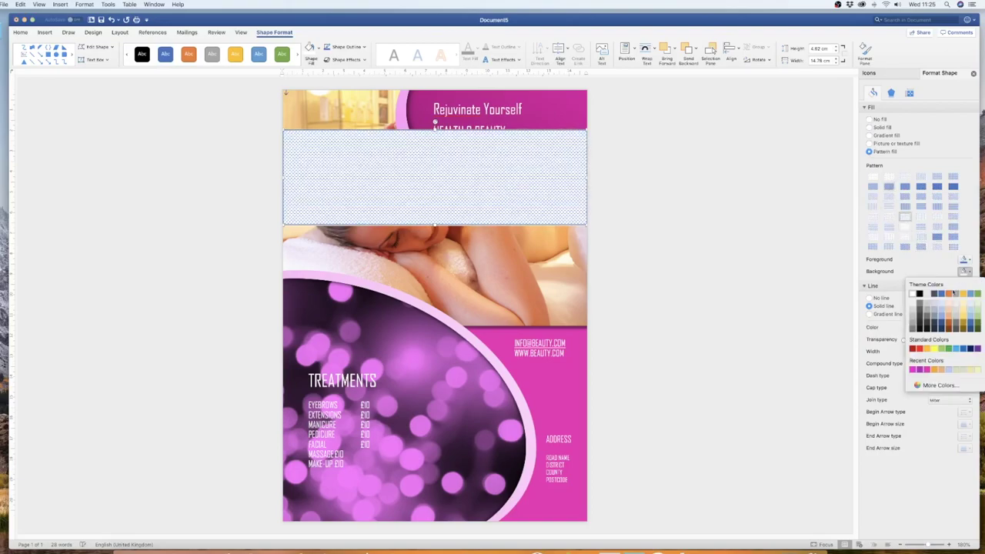
{"action": "left_click", "coordinate": [913, 370]}
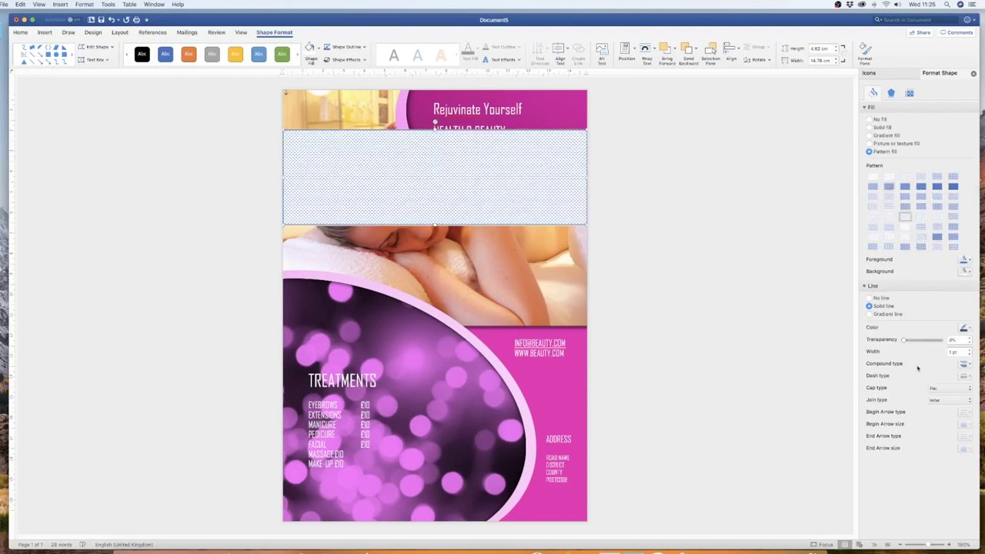
{"action": "left_click", "coordinate": [962, 261]}
{"action": "left_click", "coordinate": [923, 298]}
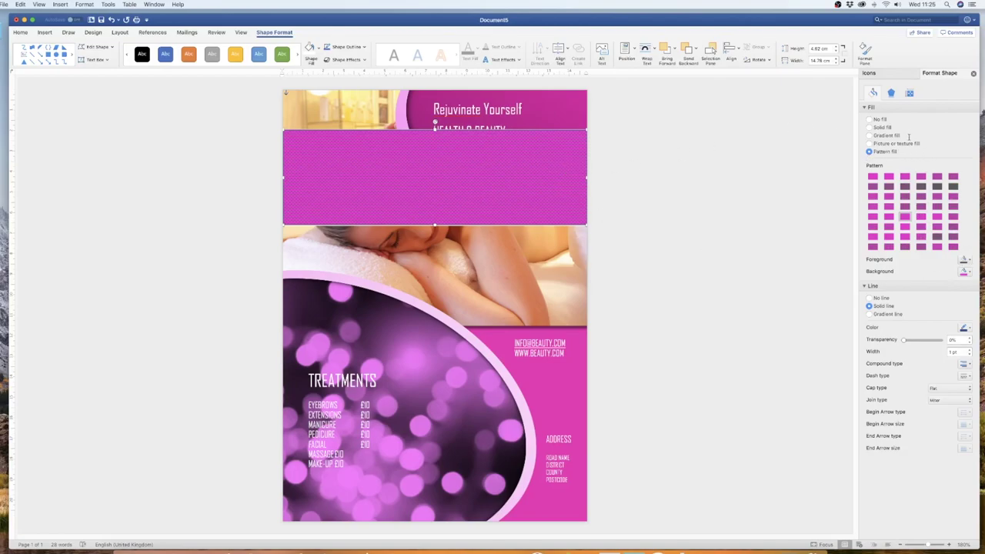
- Switch to a solid recent-pink fill, no outline, high transparency, and nudge the overlay down
{"action": "left_click", "coordinate": [869, 127]}
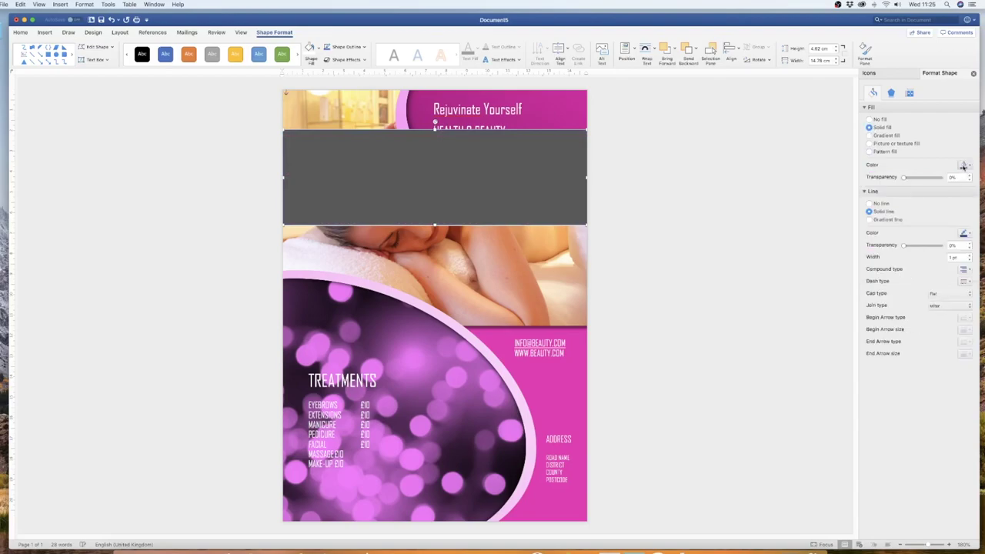
{"action": "left_click", "coordinate": [964, 165]}
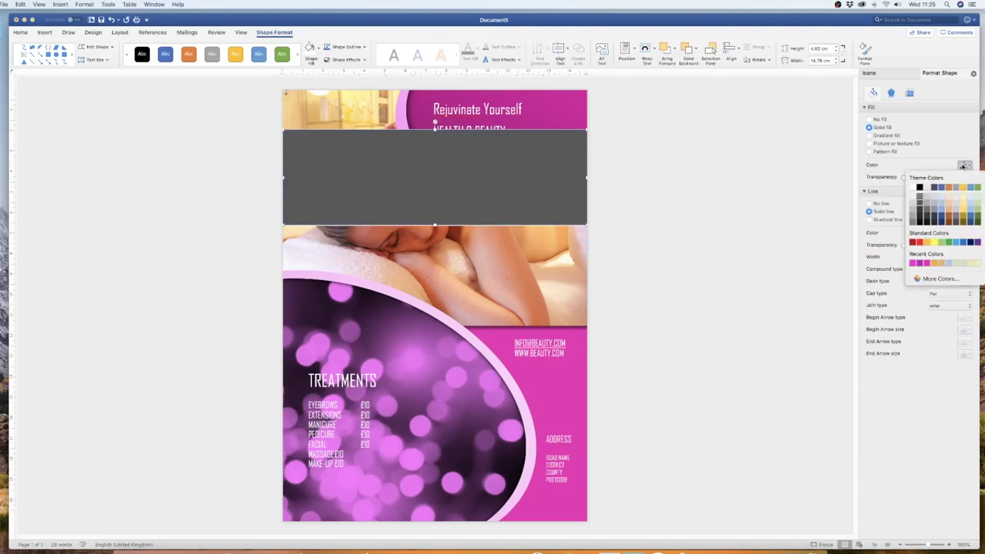
{"action": "left_click", "coordinate": [913, 263]}
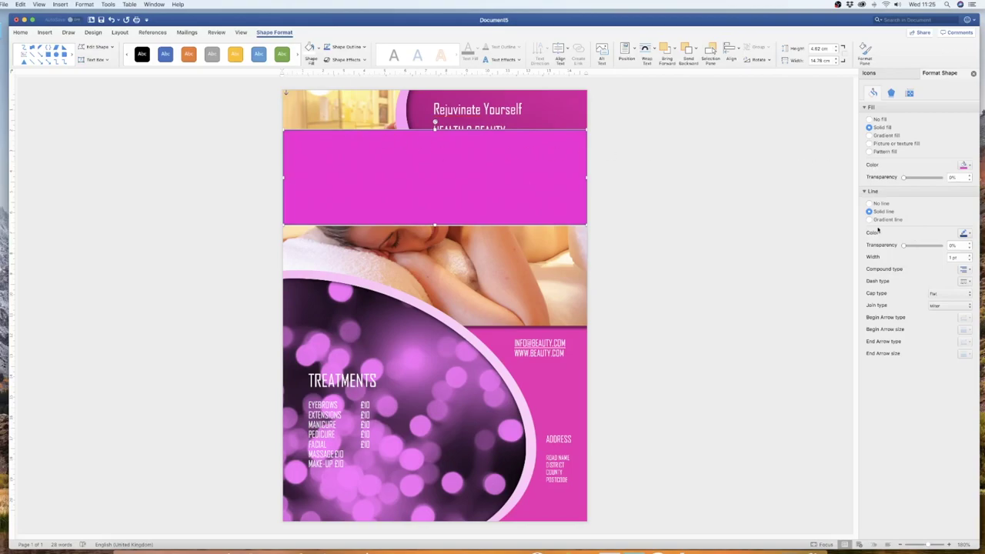
{"action": "left_click", "coordinate": [870, 203]}
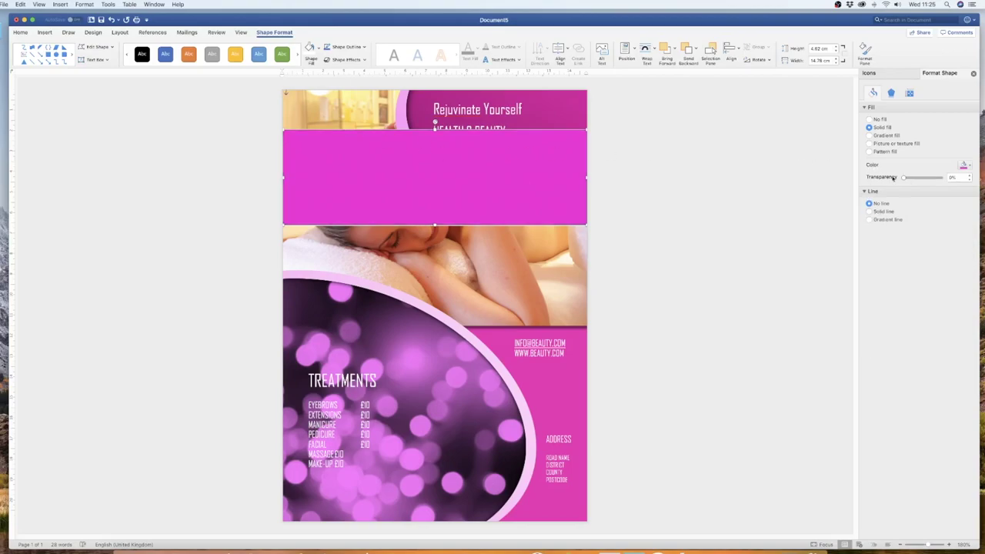
{"action": "left_click", "coordinate": [927, 178]}
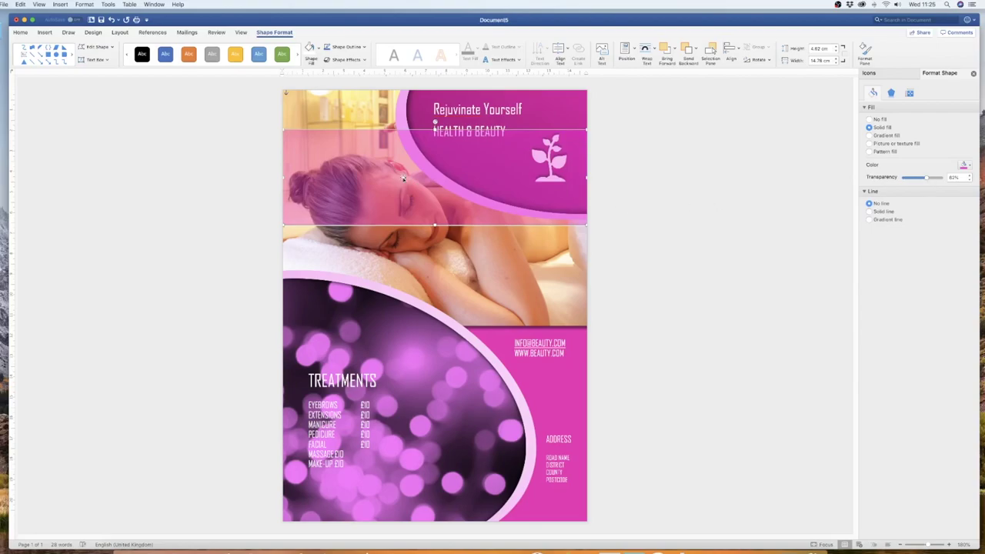
{"action": "mouse_move", "coordinate": [400, 183]}
{"action": "left_mouse_down"}
{"action": "mouse_move", "coordinate": [411, 227]}
{"action": "mouse_move", "coordinate": [398, 143]}
{"action": "mouse_move", "coordinate": [397, 265]}
{"action": "mouse_move", "coordinate": [398, 183]}
{"action": "left_mouse_up"}
{"action": "left_click_drag", "start_coordinate": [398, 174], "coordinate": [398, 179]}
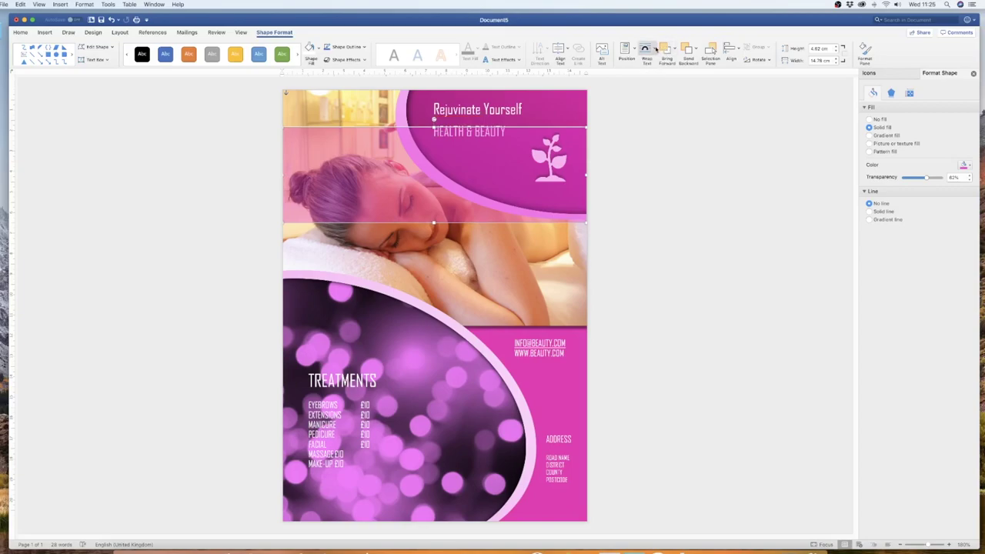
- Set the overlay to Behind Text, position it over the photo's upper area, and add a solid outline
{"action": "left_click", "coordinate": [655, 50]}
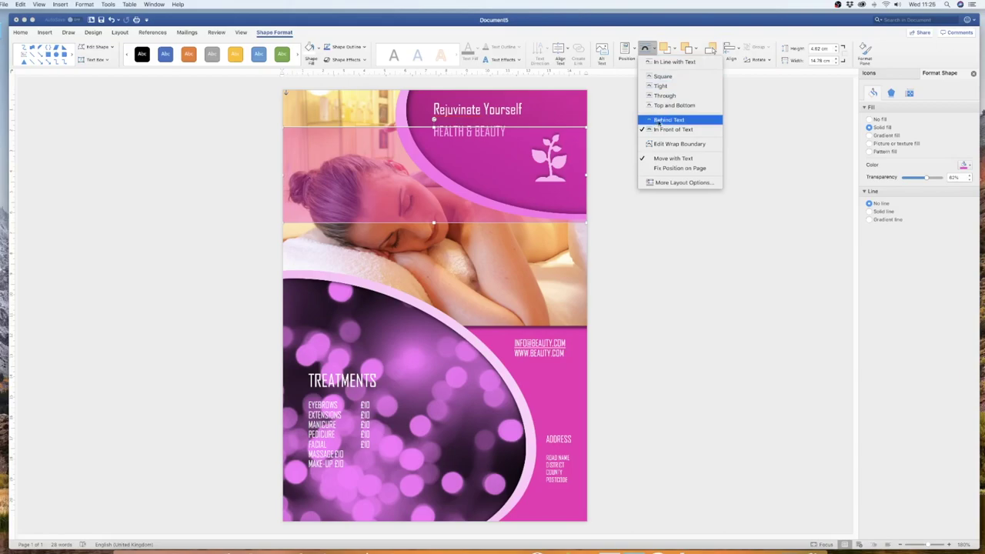
{"action": "left_click", "coordinate": [665, 122]}
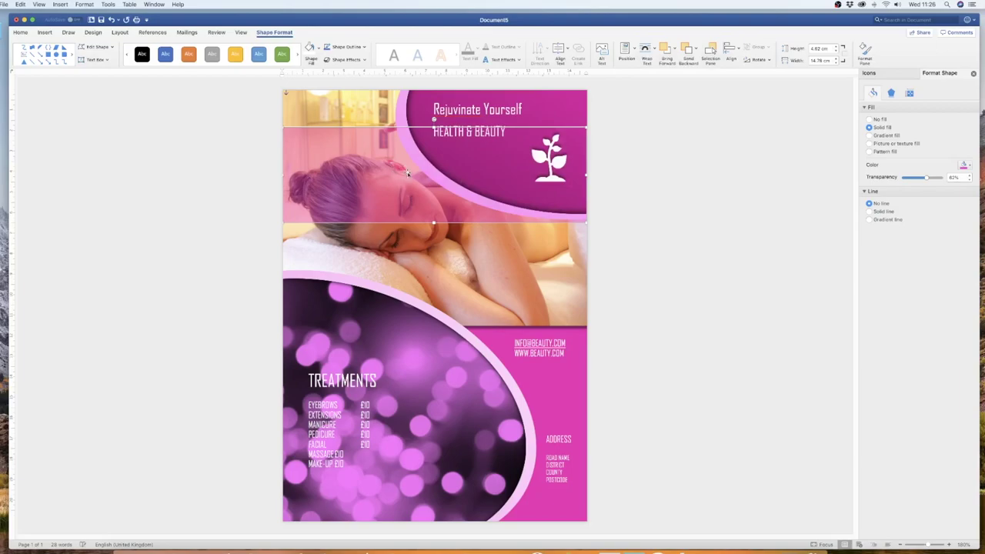
{"action": "left_click_drag", "start_coordinate": [408, 173], "coordinate": [408, 149]}
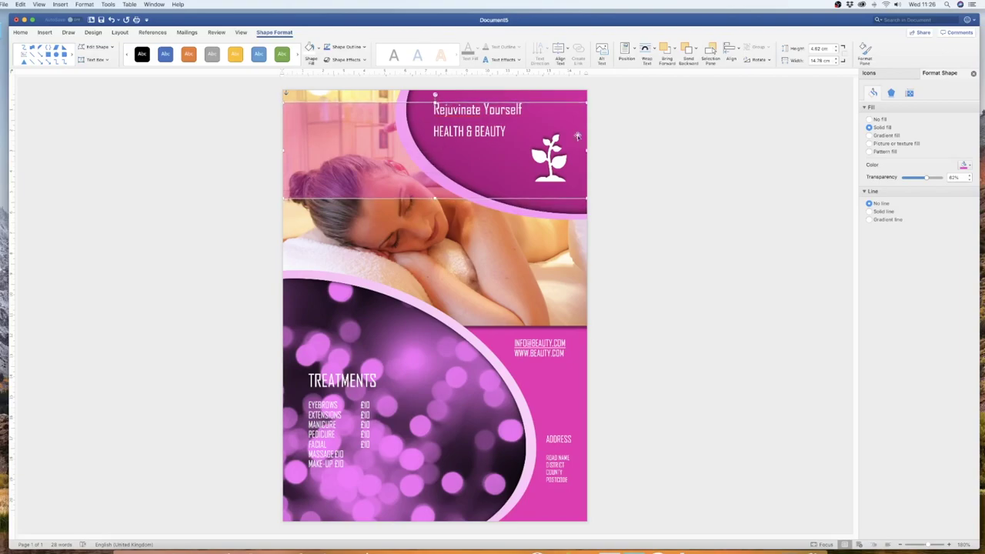
{"action": "left_click", "coordinate": [783, 154]}
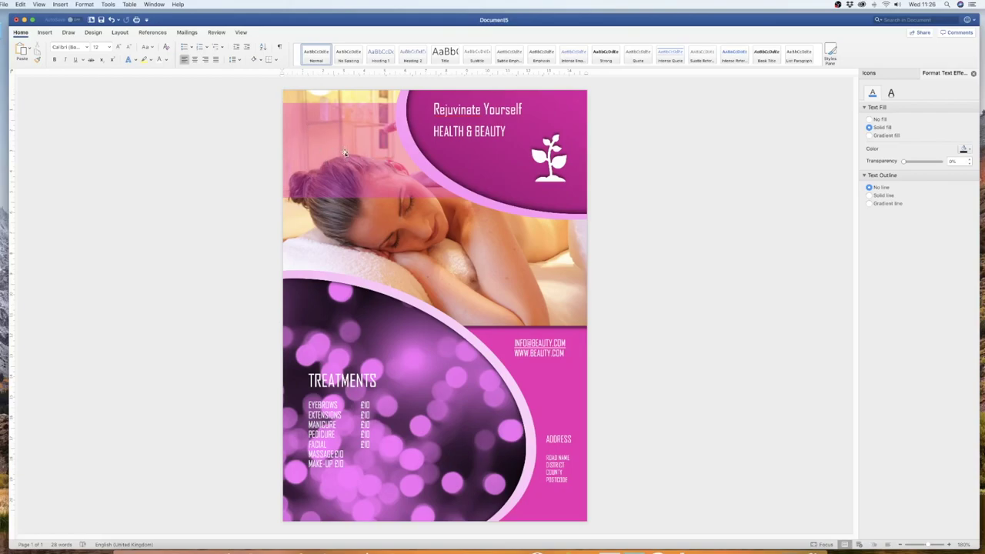
{"action": "mouse_move", "coordinate": [343, 153]}
{"action": "left_mouse_down"}
{"action": "mouse_move", "coordinate": [344, 183]}
{"action": "mouse_move", "coordinate": [345, 156]}
{"action": "left_mouse_up"}
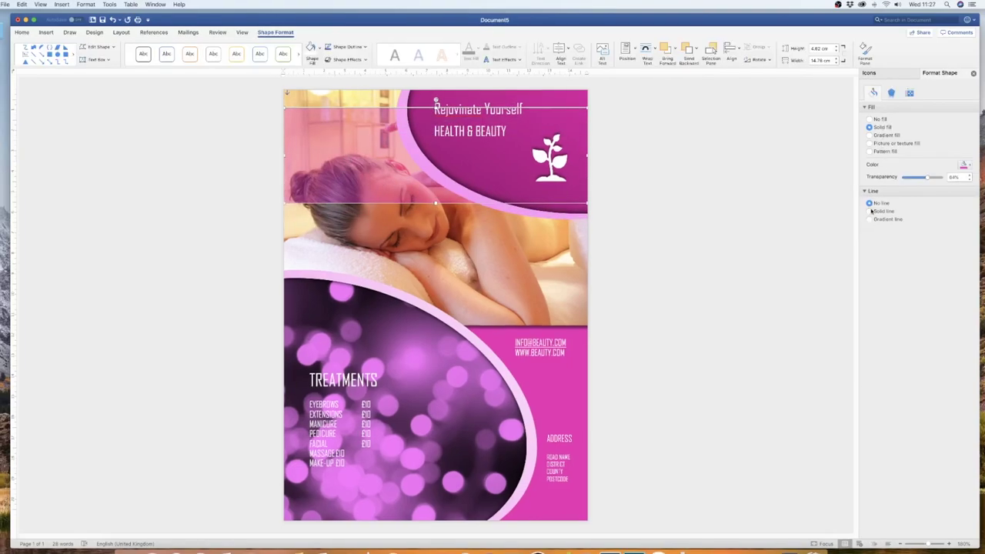
{"action": "left_click", "coordinate": [870, 211]}
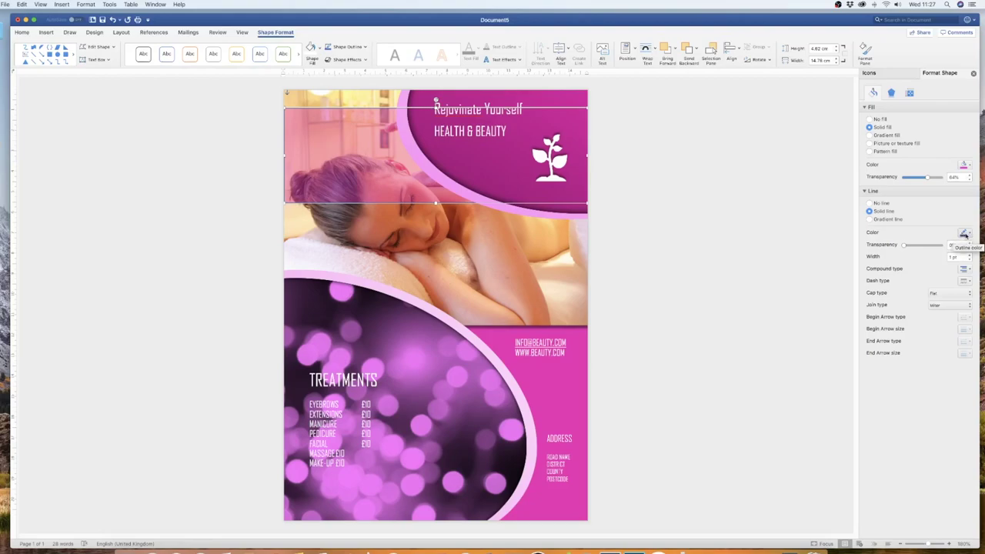
- Thicken the overlay's outline to 12.25 pt, keeping its existing colour
{"action": "left_click", "coordinate": [963, 233]}
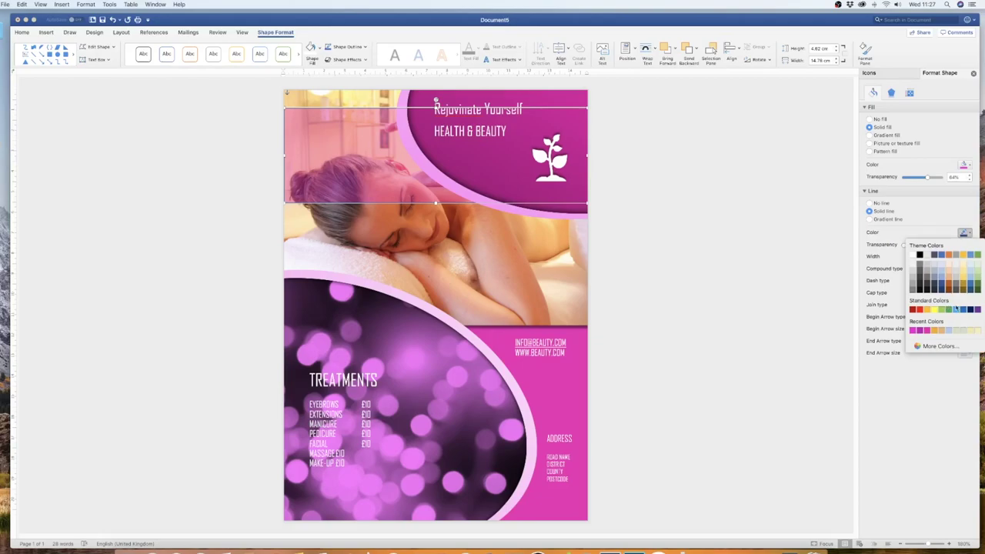
{"action": "left_click", "coordinate": [923, 393]}
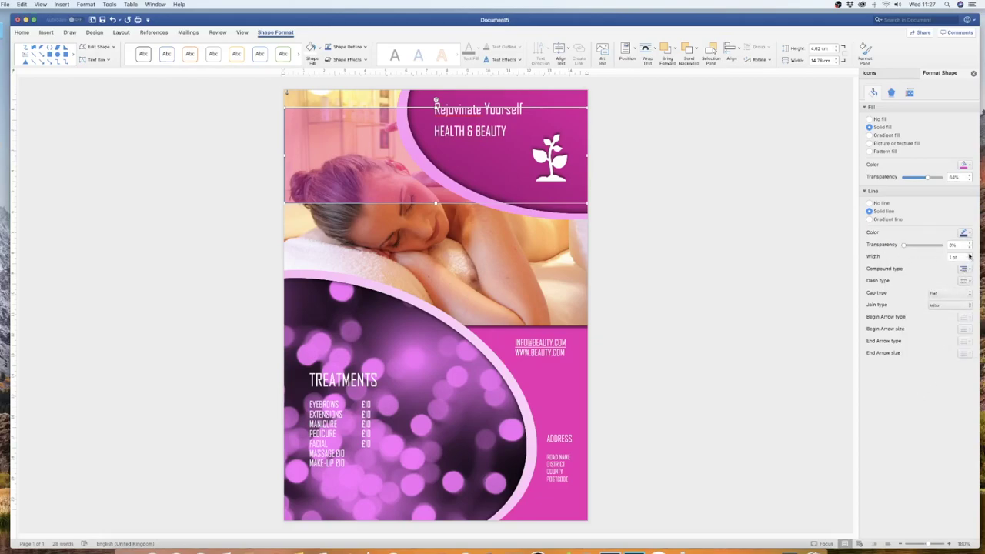
{"action": "left_click", "coordinate": [968, 257]}
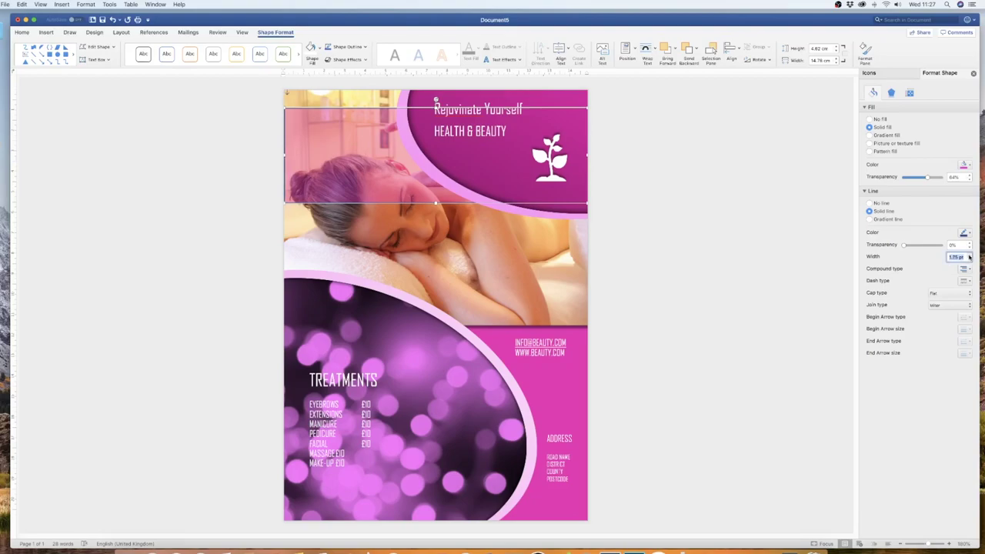
{"action": "left_click", "coordinate": [968, 257]}
{"action": "left_click", "coordinate": [968, 257]}
{"action": "left_click", "coordinate": [969, 257]}
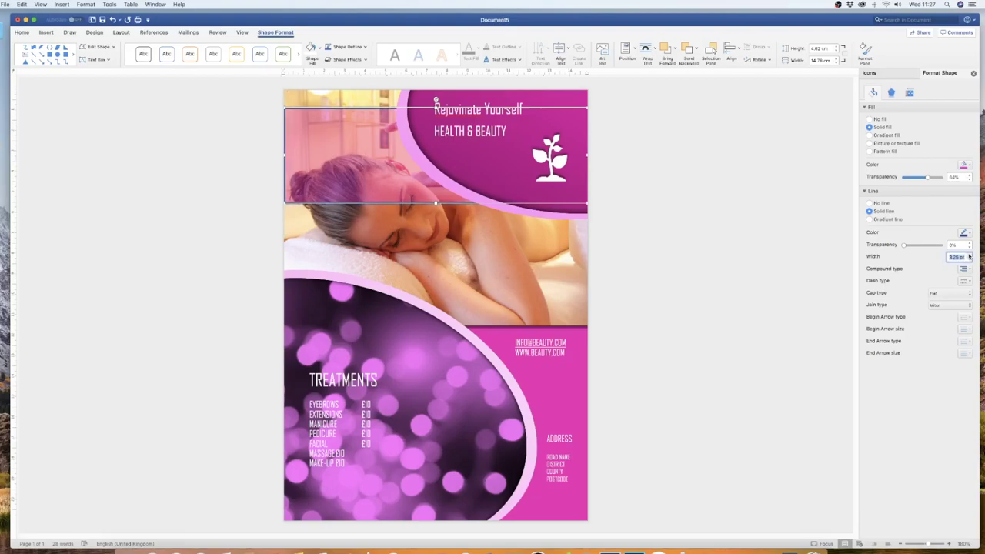
{"action": "left_click", "coordinate": [968, 257]}
{"action": "left_click", "coordinate": [969, 257]}
{"action": "left_click", "coordinate": [970, 257]}
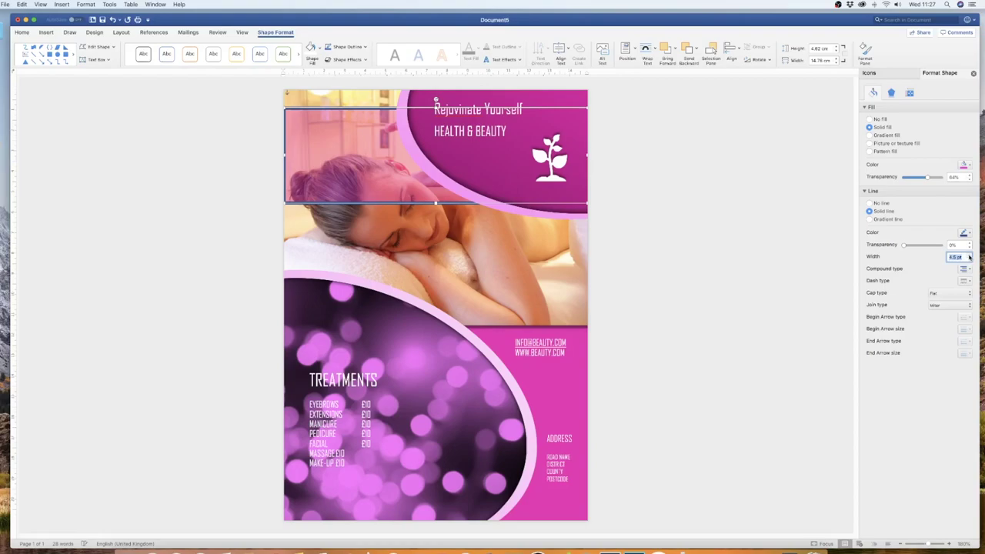
{"action": "left_click", "coordinate": [968, 257]}
{"action": "left_click", "coordinate": [969, 257]}
{"action": "left_click", "coordinate": [968, 257]}
{"action": "left_click", "coordinate": [968, 257]}
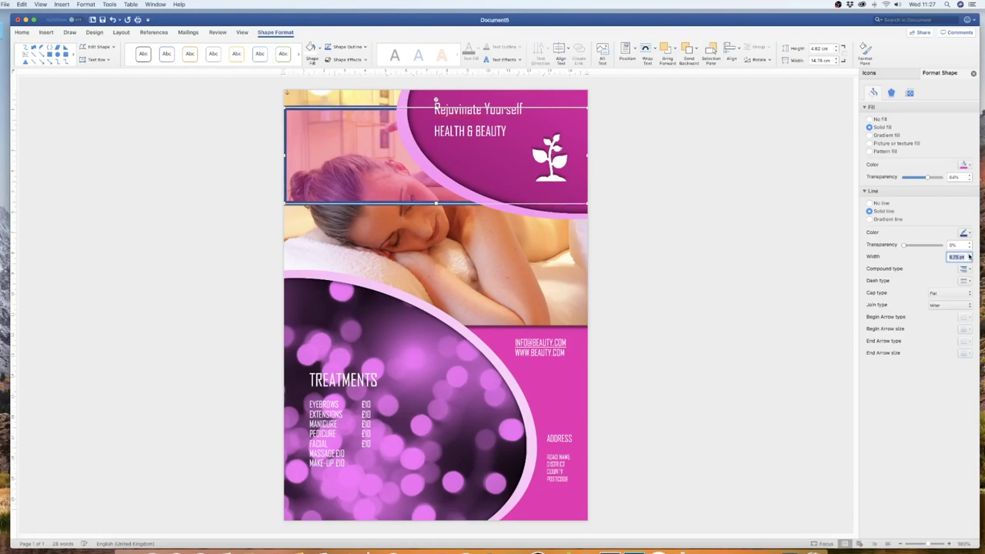
{"action": "left_click", "coordinate": [968, 257]}
{"action": "left_click", "coordinate": [968, 257]}
{"action": "left_click", "coordinate": [969, 257]}
{"action": "left_click", "coordinate": [968, 257]}
{"action": "left_click", "coordinate": [968, 257]}
{"action": "left_click", "coordinate": [968, 257]}
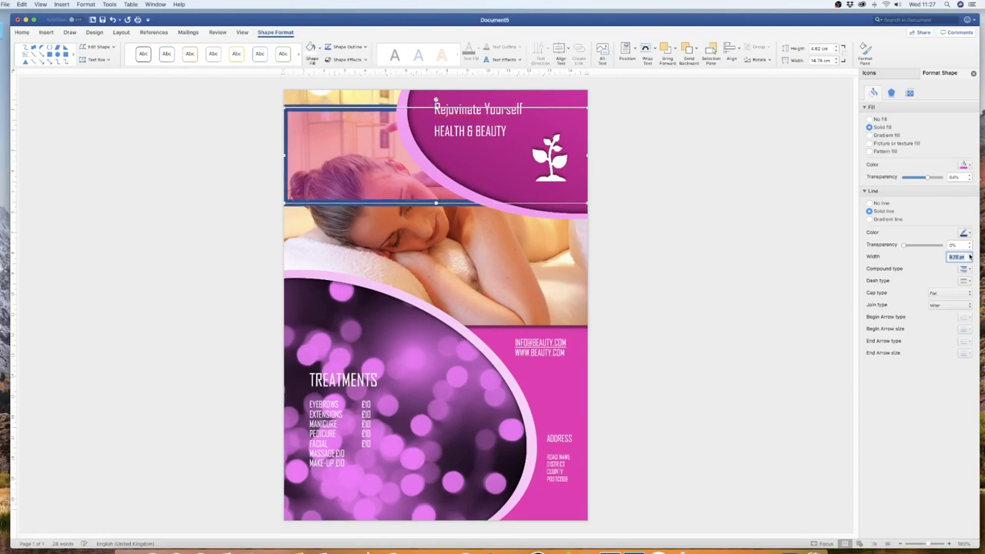
{"action": "left_click", "coordinate": [969, 257]}
{"action": "left_click", "coordinate": [968, 257]}
{"action": "left_click", "coordinate": [968, 256]}
{"action": "left_click", "coordinate": [969, 257]}
{"action": "left_click", "coordinate": [968, 256]}
{"action": "left_click", "coordinate": [968, 257]}
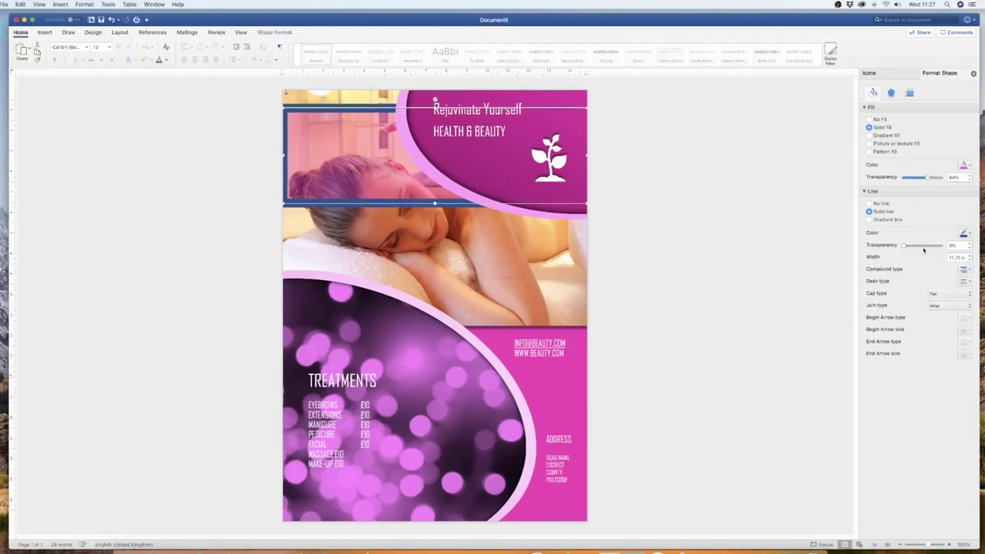
- Make the outline a gradient line, try radial and rectangular, then settle on linear at 315°
{"action": "left_click", "coordinate": [869, 220]}
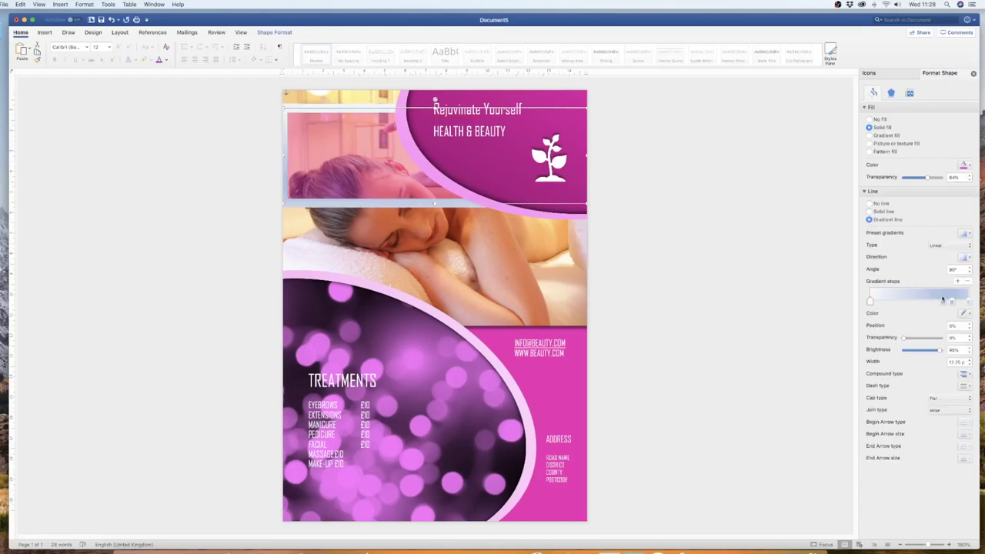
{"action": "left_click", "coordinate": [967, 234]}
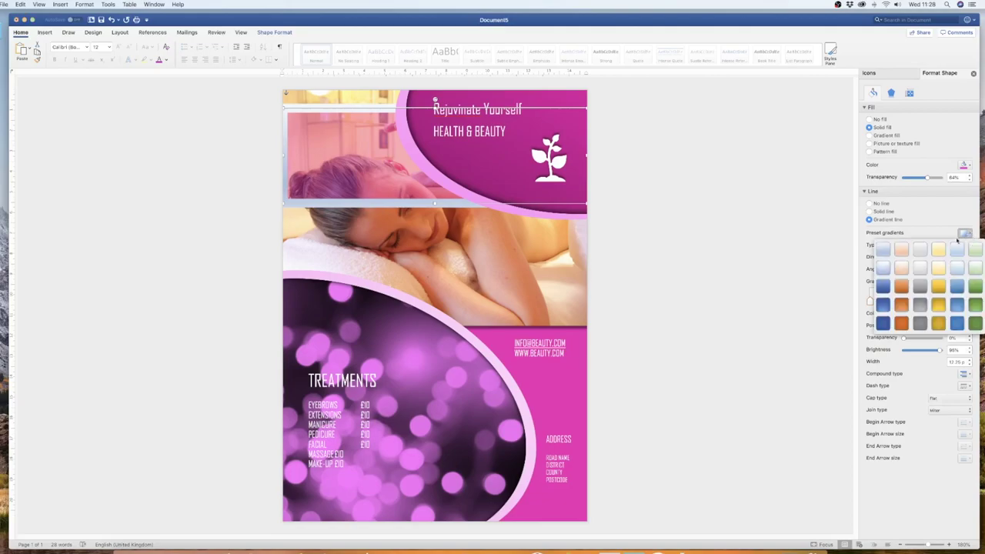
{"action": "left_click", "coordinate": [968, 234]}
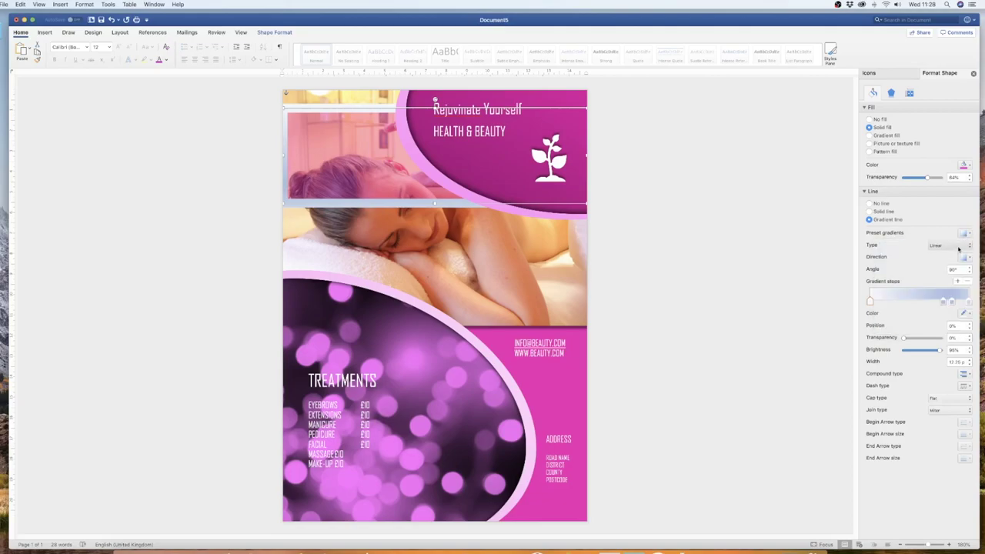
{"action": "left_click", "coordinate": [961, 244]}
{"action": "left_click", "coordinate": [938, 254]}
{"action": "left_click", "coordinate": [948, 246]}
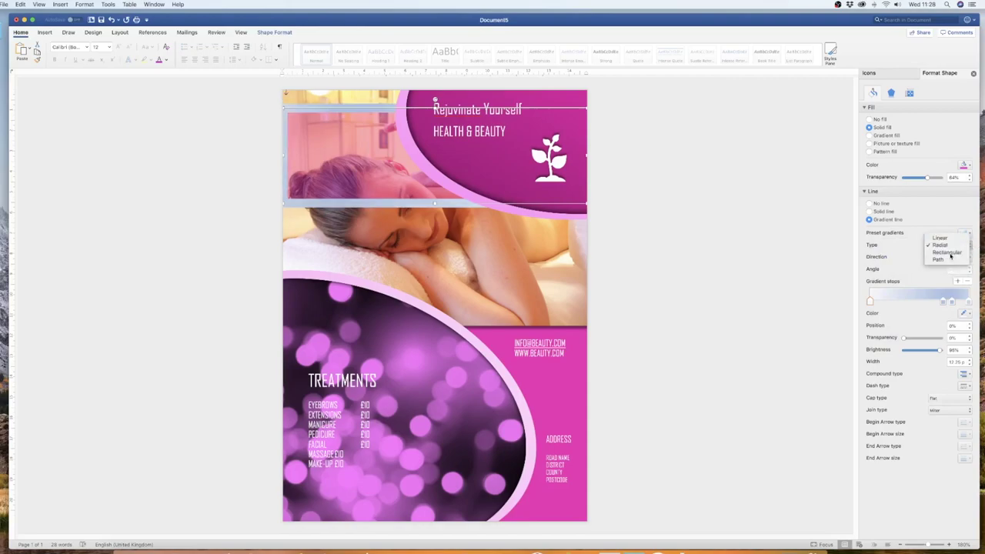
{"action": "left_click", "coordinate": [951, 254]}
{"action": "left_click", "coordinate": [967, 244]}
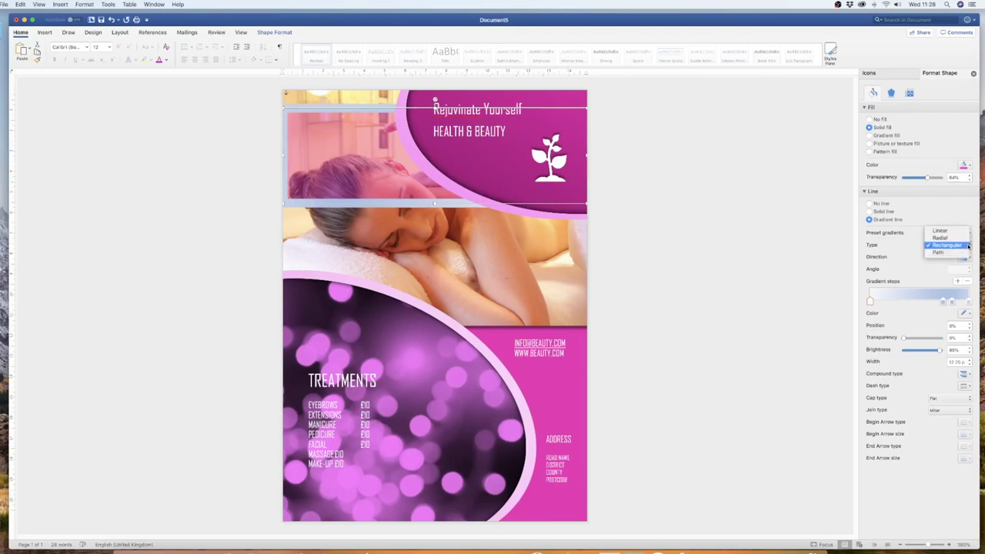
{"action": "left_click", "coordinate": [959, 266]}
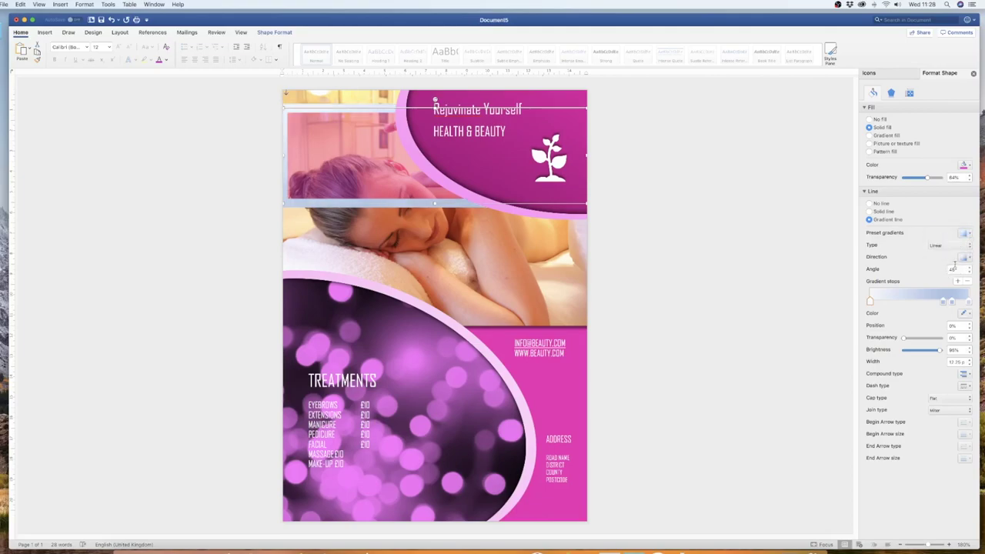
{"action": "left_click", "coordinate": [967, 259]}
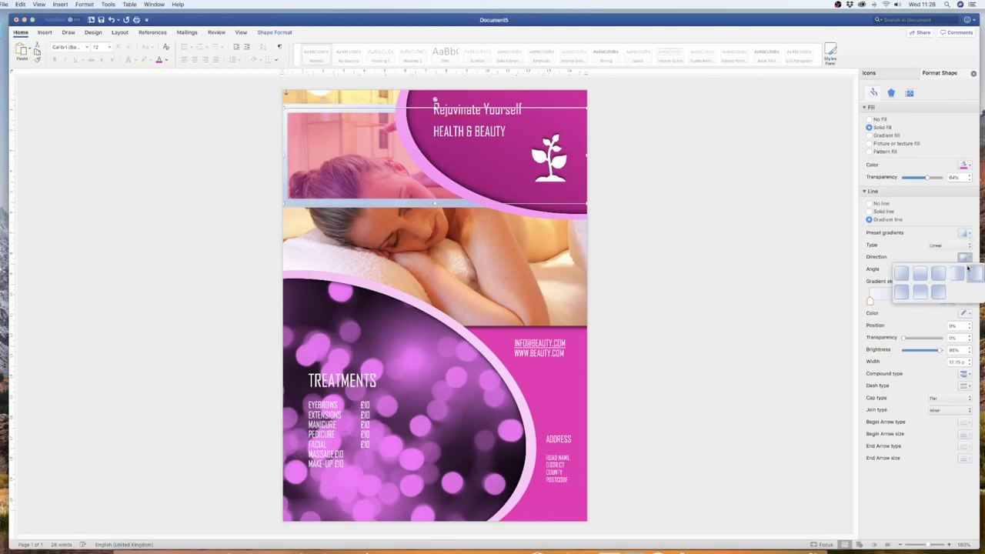
{"action": "left_click", "coordinate": [902, 296]}
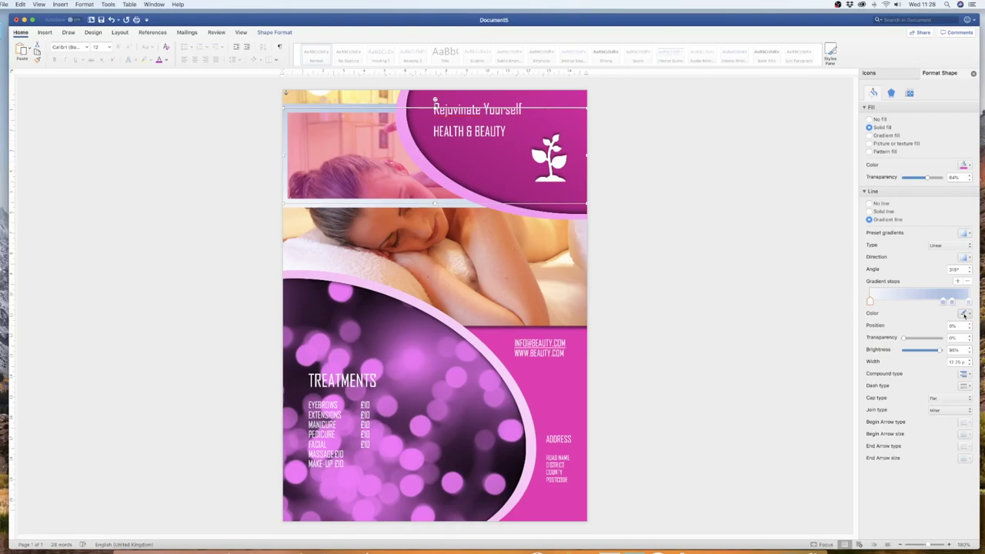
{"action": "left_click", "coordinate": [964, 314]}
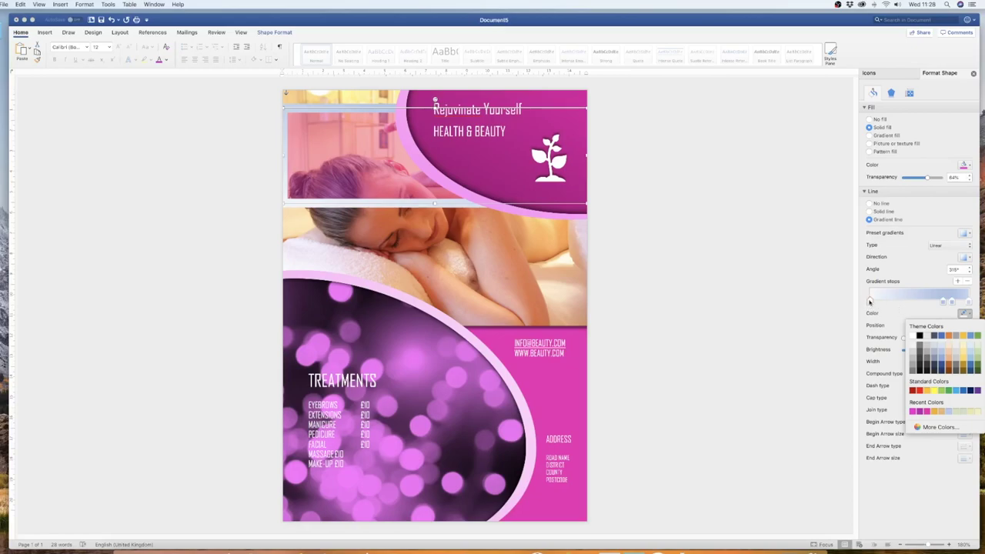
- Make the first gradient stop pink and a second stop at about 48% light blue
{"action": "left_click", "coordinate": [912, 412]}
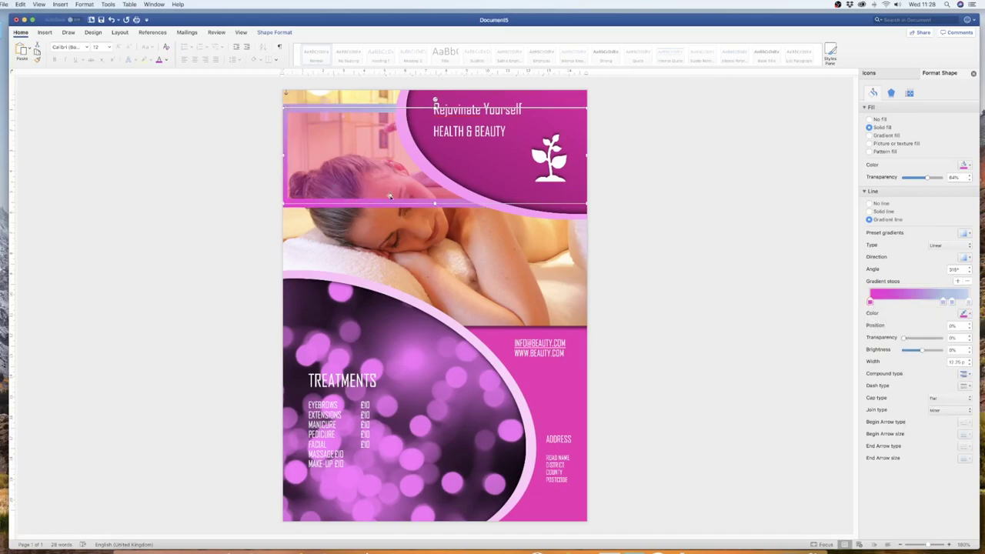
{"action": "left_click", "coordinate": [944, 302]}
{"action": "left_click_drag", "start_coordinate": [945, 303], "coordinate": [918, 302]}
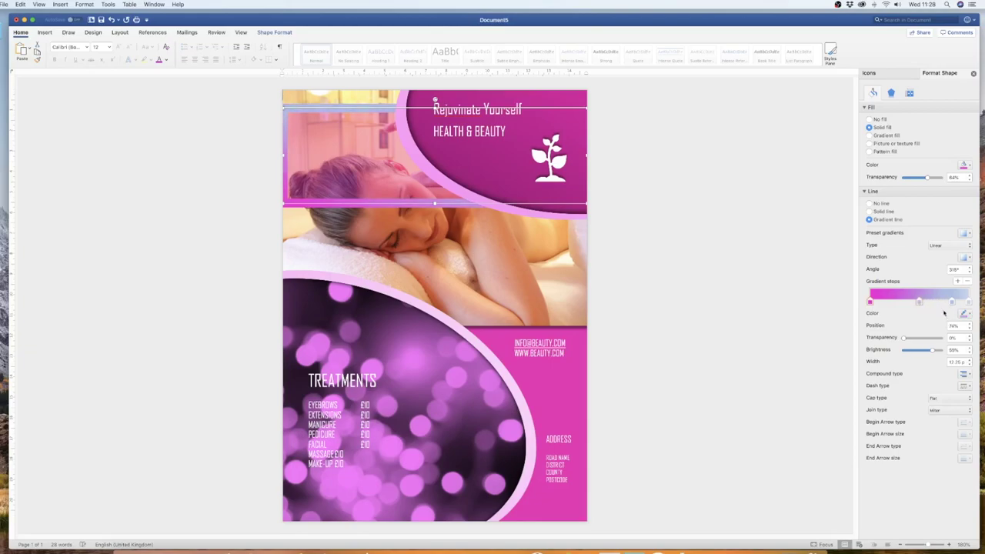
{"action": "left_click", "coordinate": [963, 314]}
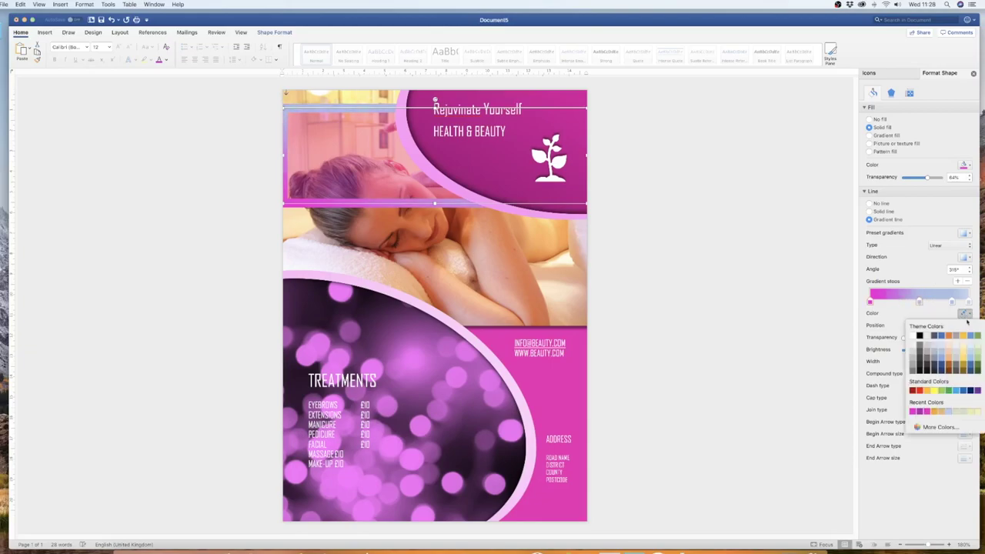
{"action": "left_click", "coordinate": [940, 427]}
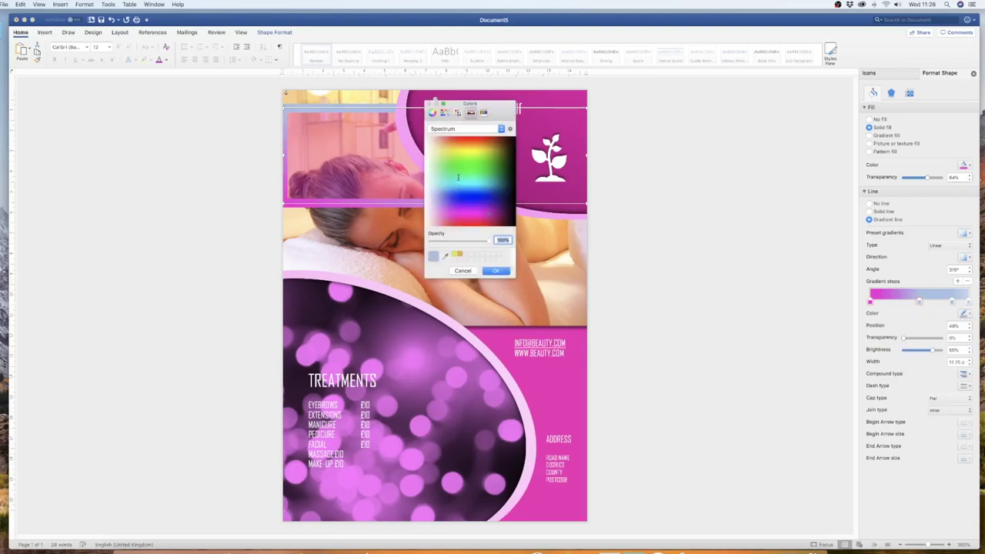
{"action": "left_click", "coordinate": [490, 213]}
{"action": "left_click", "coordinate": [458, 186]}
{"action": "left_click", "coordinate": [496, 271]}
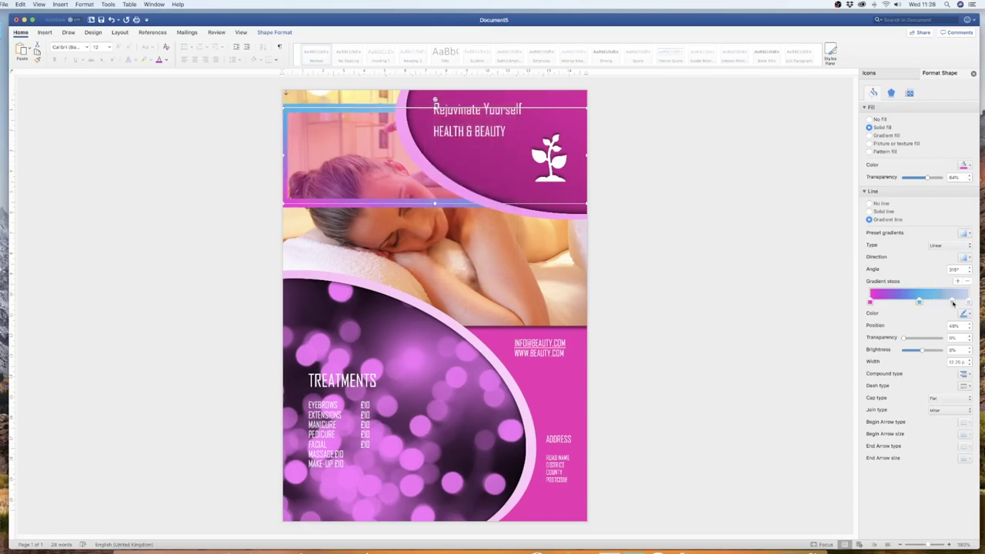
- Make the last stop magenta and shift the stops, then set the outline to No line
{"action": "left_click", "coordinate": [951, 302]}
{"action": "left_click", "coordinate": [964, 314]}
{"action": "left_click", "coordinate": [919, 412]}
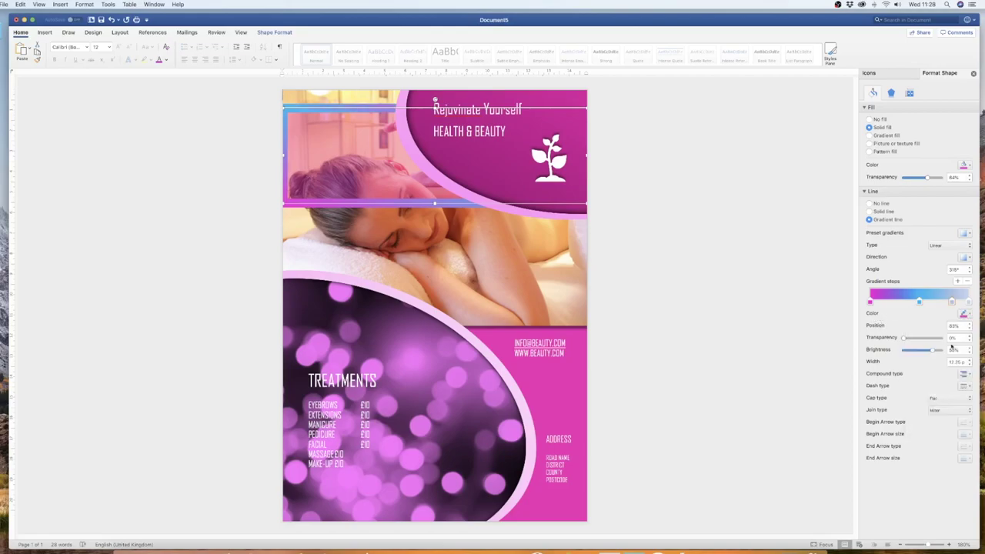
{"action": "left_click", "coordinate": [963, 315]}
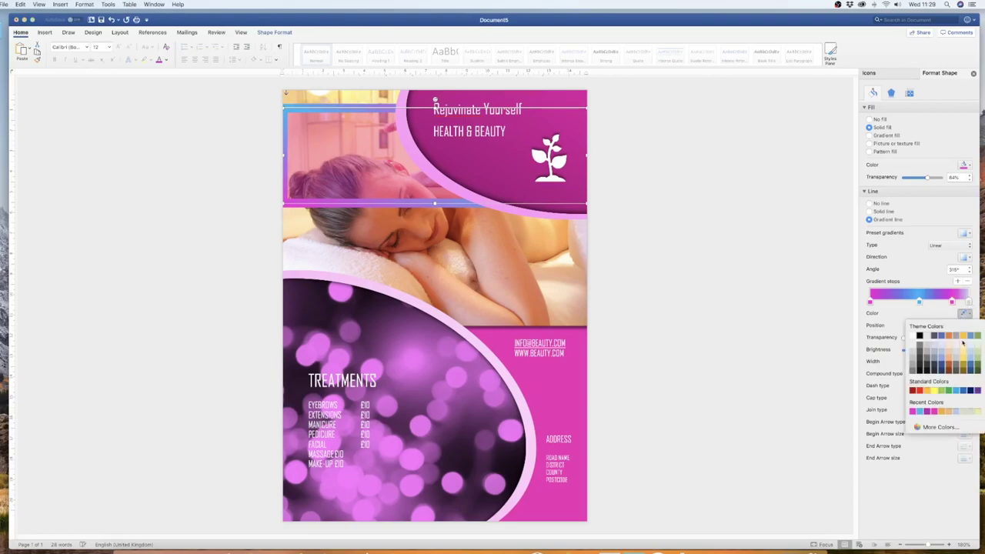
{"action": "left_click", "coordinate": [920, 414]}
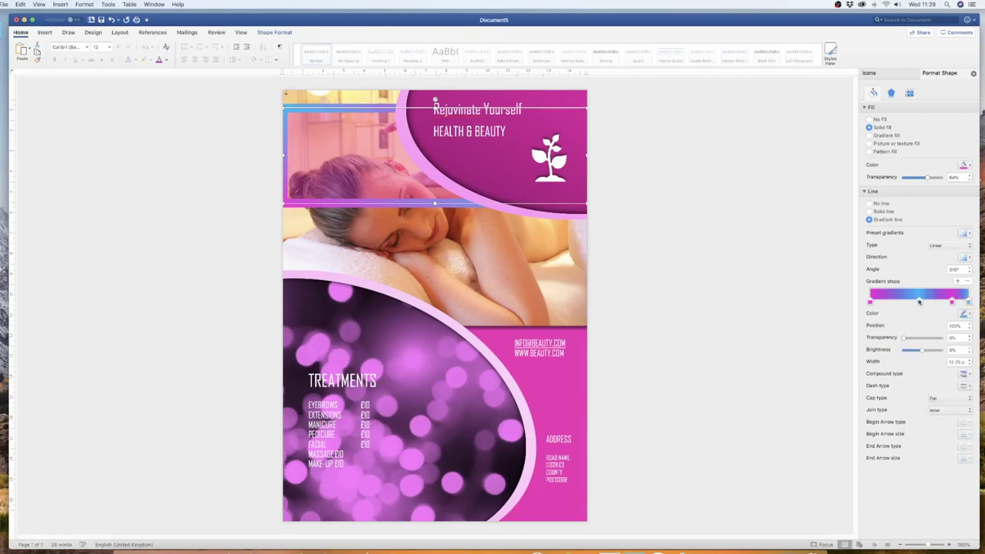
{"action": "mouse_move", "coordinate": [919, 302]}
{"action": "left_mouse_down"}
{"action": "mouse_move", "coordinate": [904, 302]}
{"action": "mouse_move", "coordinate": [946, 302]}
{"action": "mouse_move", "coordinate": [934, 302]}
{"action": "left_mouse_up"}
{"action": "left_click", "coordinate": [968, 302]}
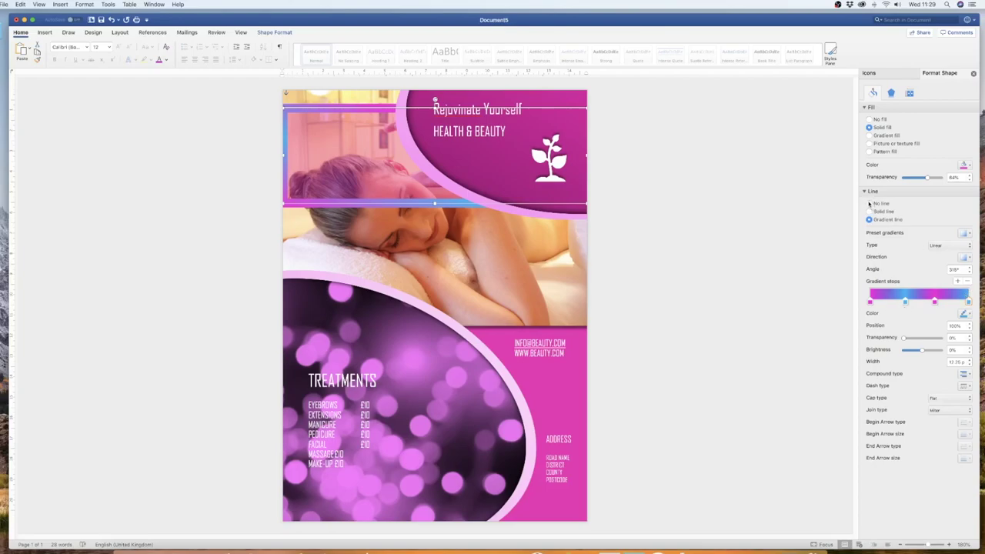
{"action": "left_click", "coordinate": [870, 204]}
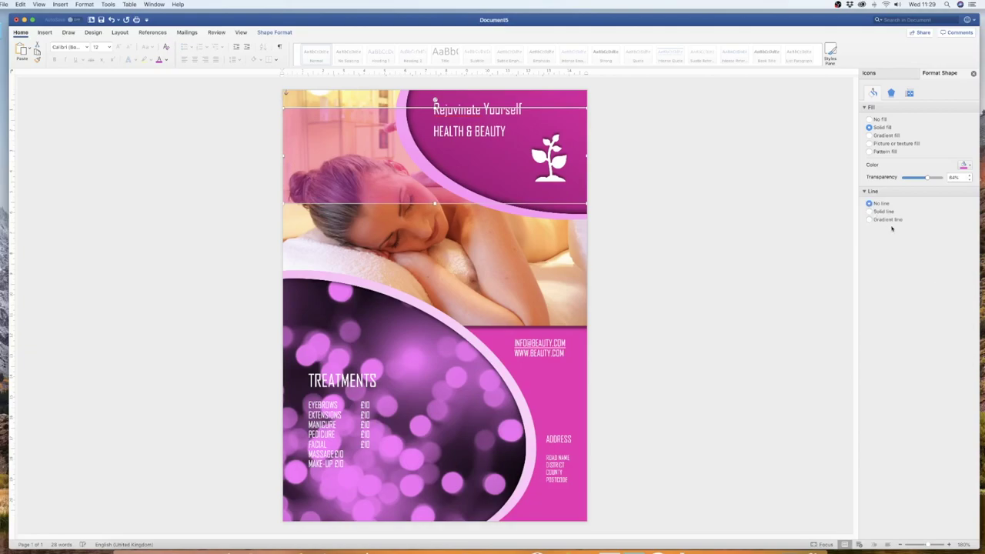
- Delete the semi-transparent pink rectangle covering the massage photo
{"action": "left_click_drag", "start_coordinate": [363, 160], "coordinate": [365, 208]}
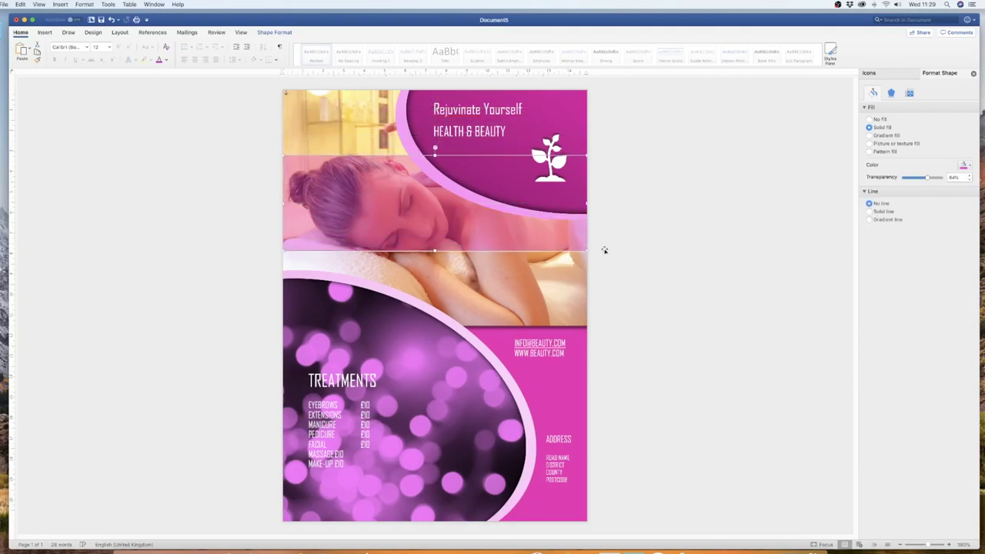
{"action": "key", "text": "Delete"}
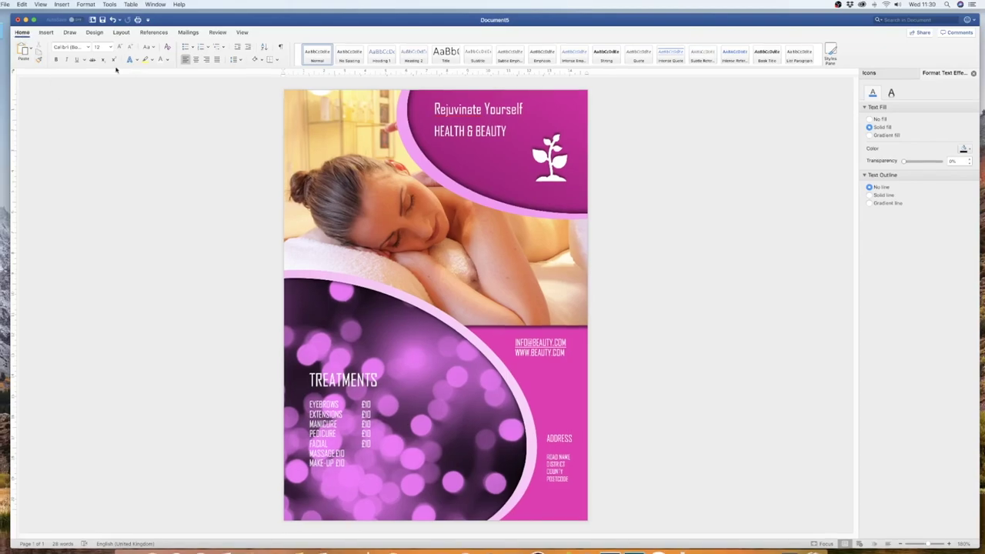
{"action": "left_click", "coordinate": [103, 20]}
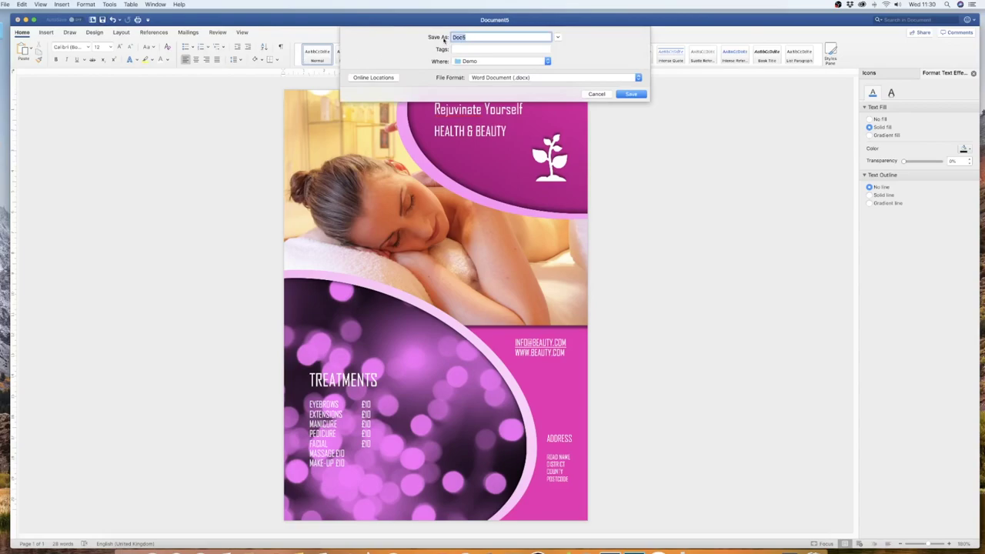
- Export the flyer as a Best-for-printing PDF named LEAFLET1, accepting the small-margins warning
{"action": "type", "text": "LEAFLET"}
{"action": "key", "text": "BackSpace"}
{"action": "key", "text": "BackSpace"}
{"action": "type", "text": "LET"}
{"action": "left_click", "coordinate": [542, 78]}
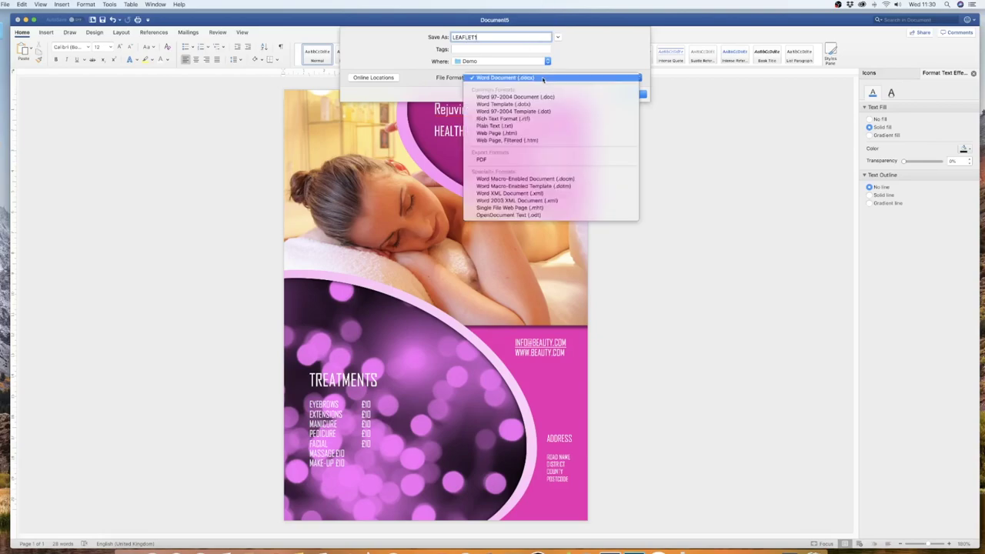
{"action": "left_click", "coordinate": [483, 159]}
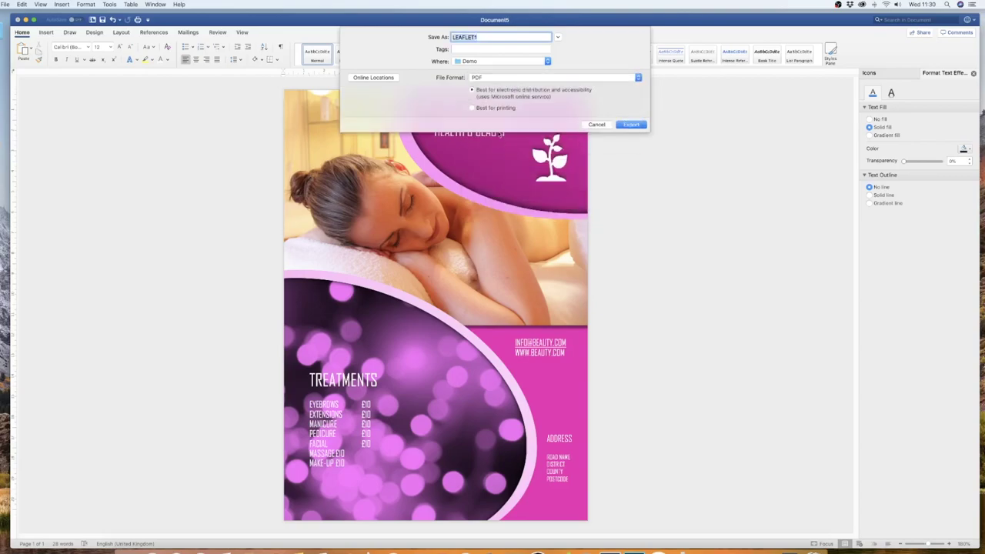
{"action": "left_click", "coordinate": [472, 108]}
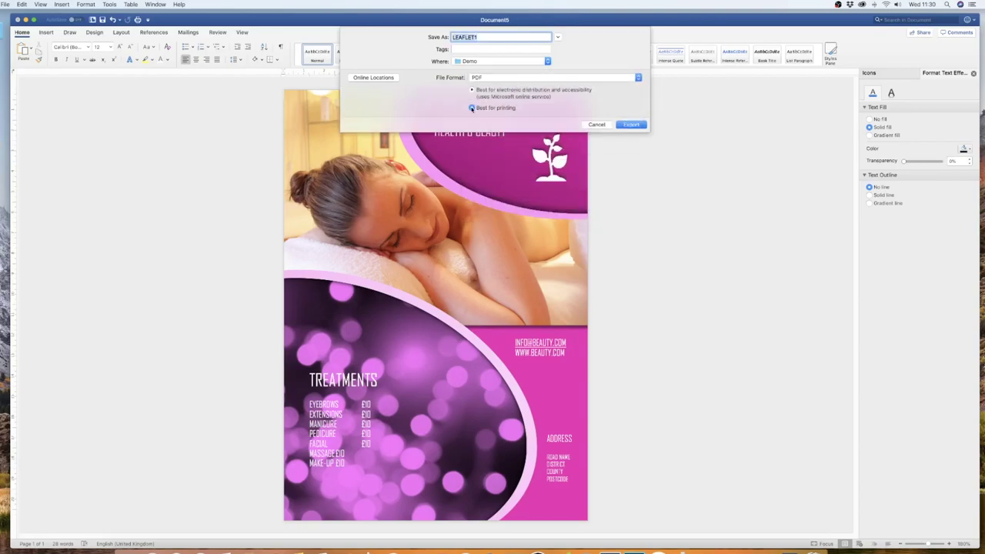
{"action": "left_click", "coordinate": [631, 125]}
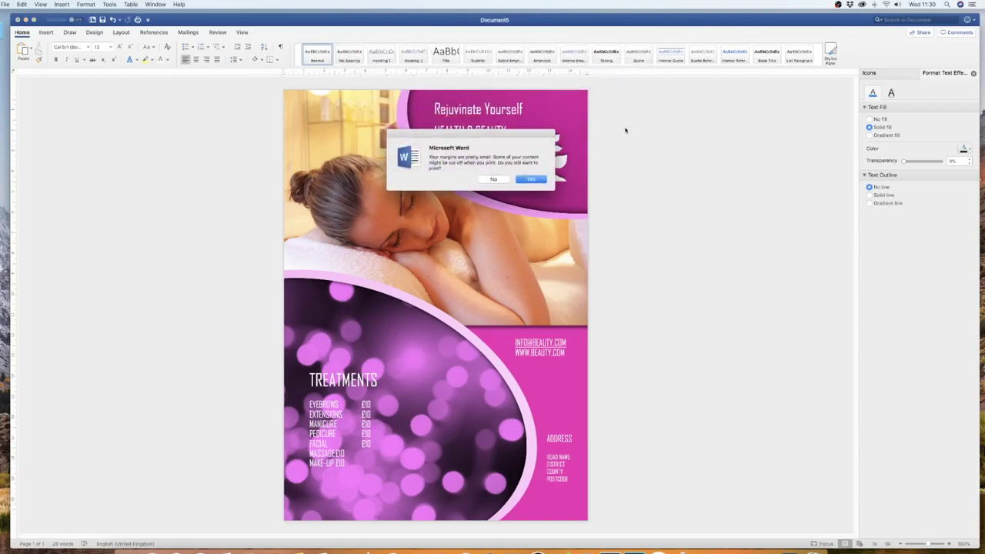
{"action": "left_click", "coordinate": [528, 180]}
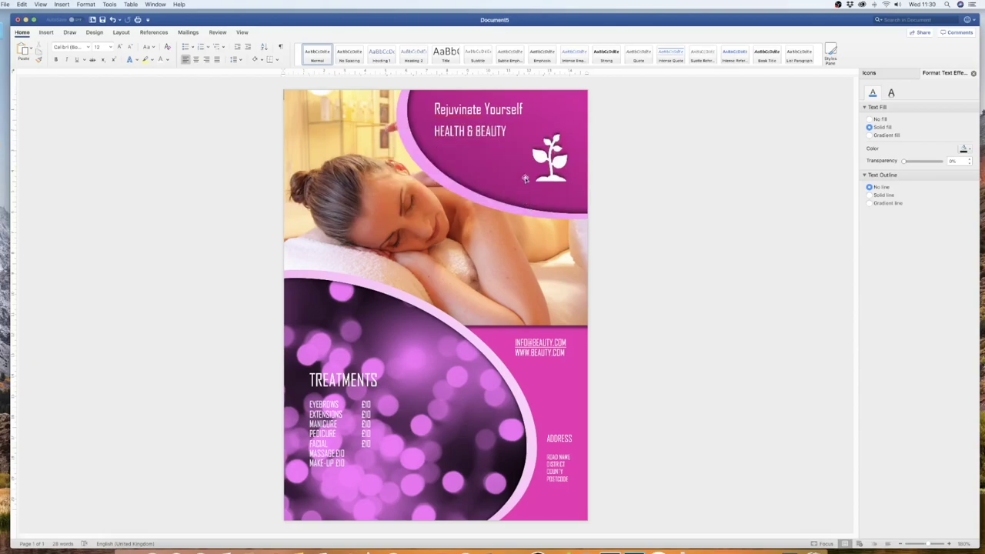
- Open the exported LEAFLET1 PDF from the Demo folder in Preview
{"action": "left_click", "coordinate": [3, 31]}
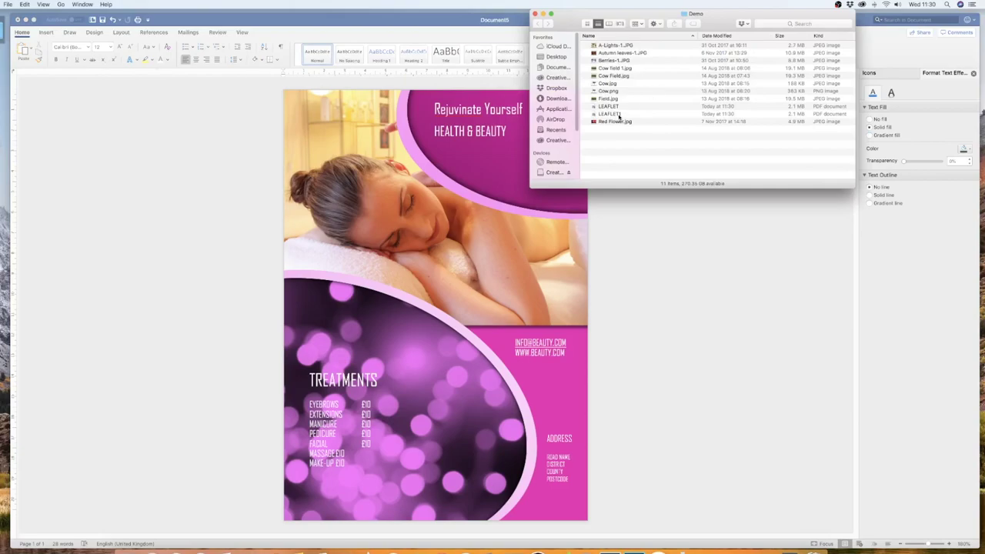
{"action": "left_click", "coordinate": [633, 113]}
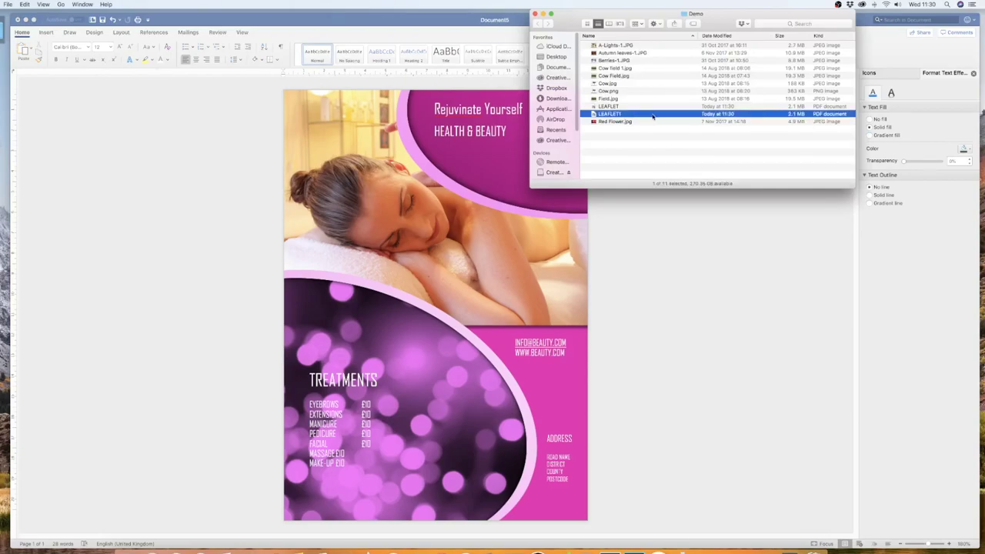
{"action": "double_click", "coordinate": [653, 116]}
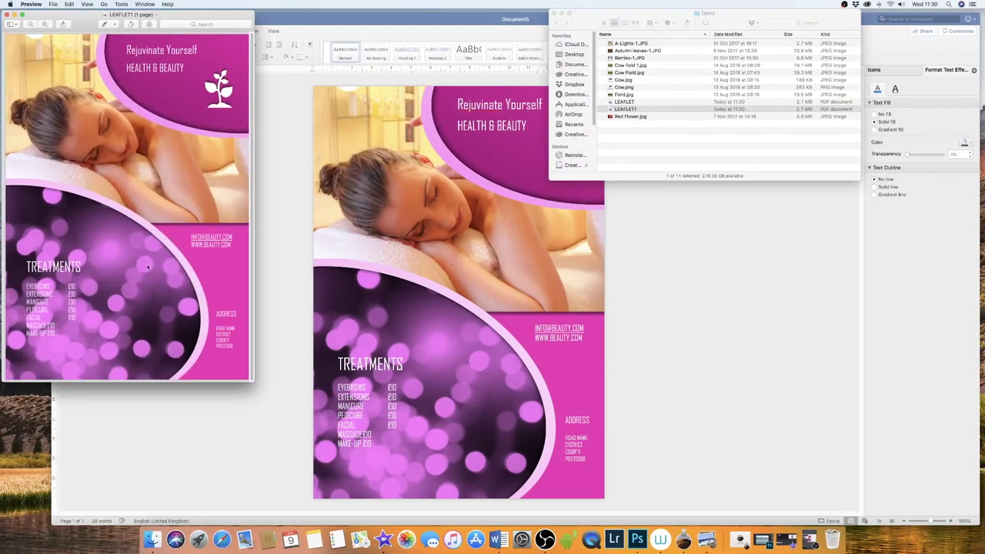
- Enlarge the Preview window to check the LEAFLET1 PDF, then close it
{"action": "left_click_drag", "start_coordinate": [249, 379], "coordinate": [213, 403]}
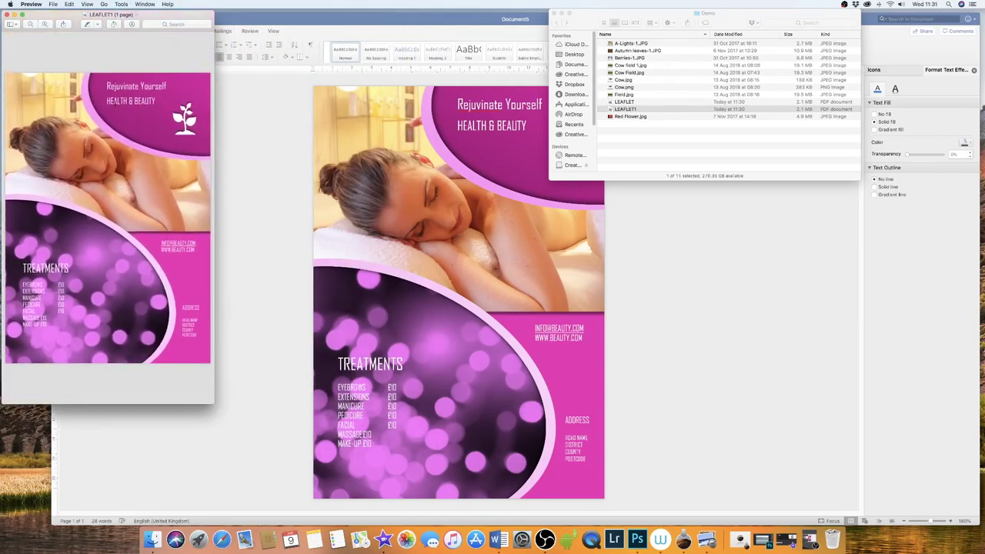
{"action": "left_click", "coordinate": [7, 15]}
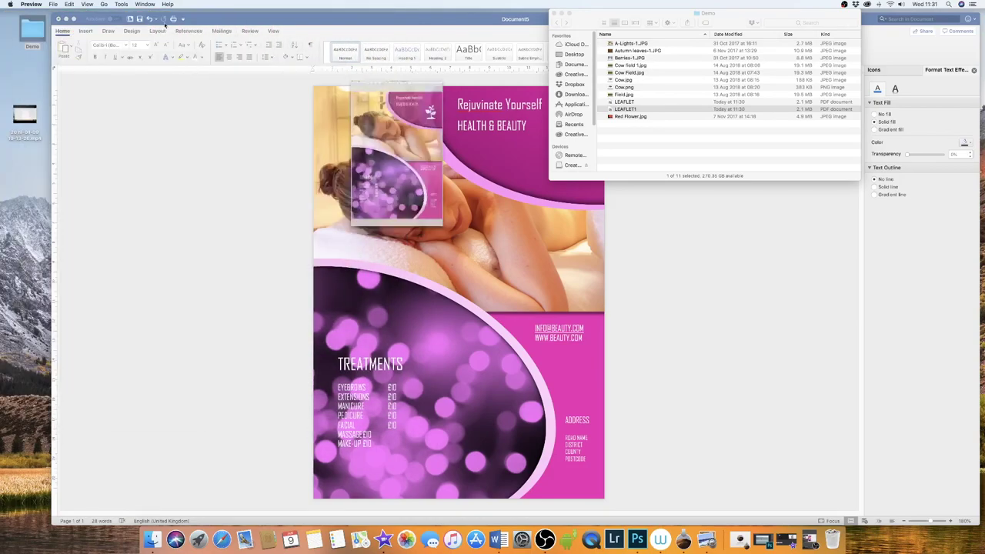